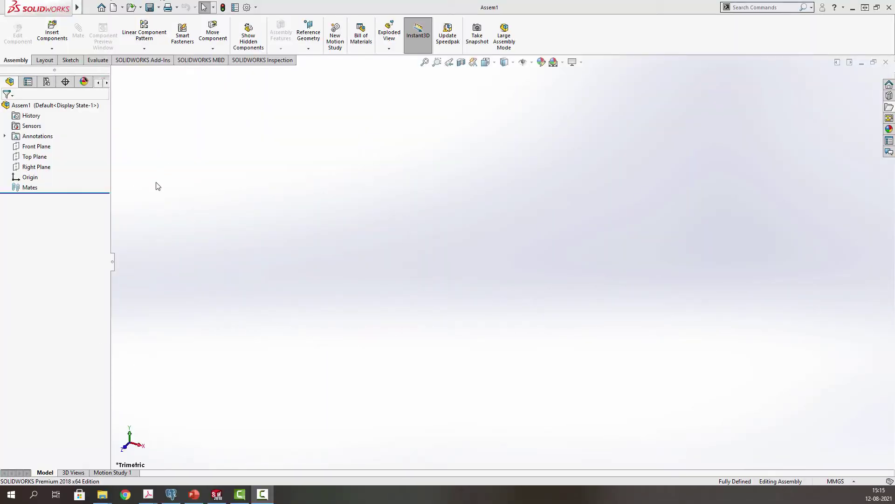
- Load the base, link1, link2 and link3 parts from the 4bar linkage folder for insertion into the assembly
{"action": "left_click", "coordinate": [51, 35]}
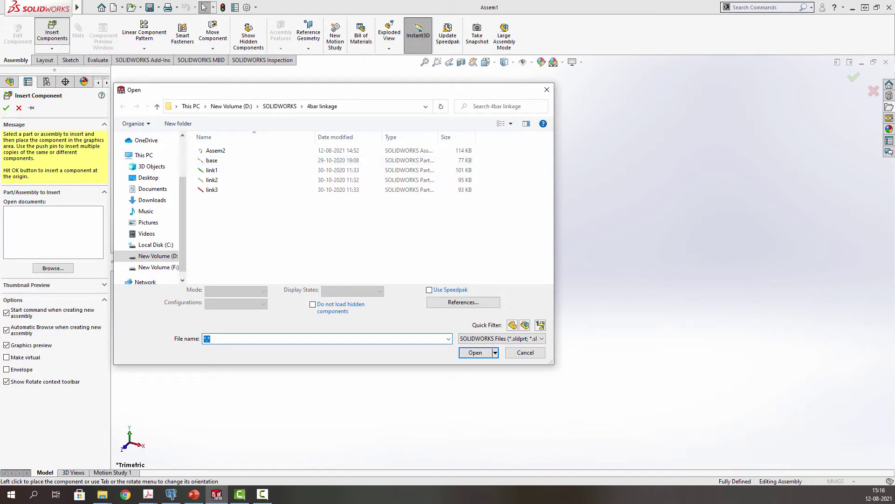
{"action": "key", "text": "F10"}
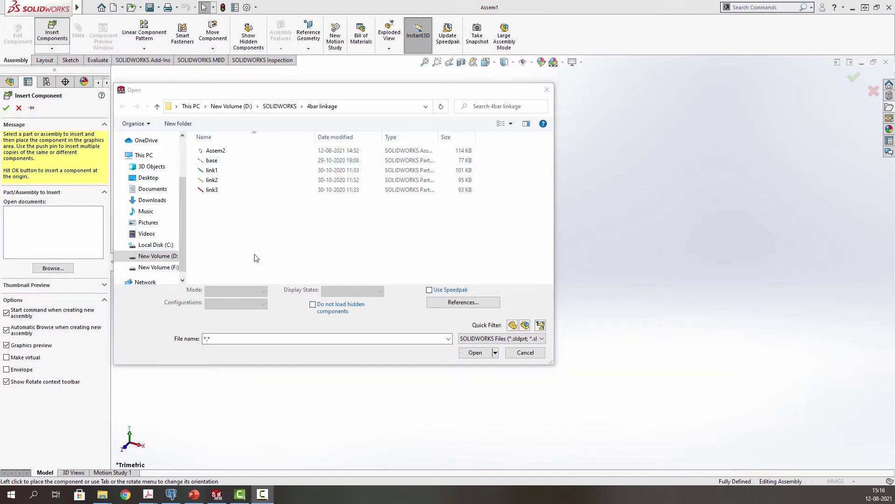
{"action": "left_click", "coordinate": [216, 161]}
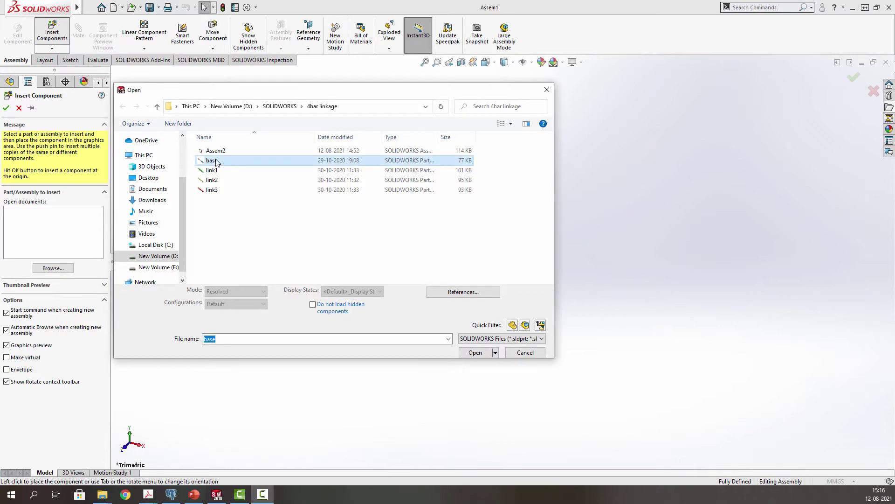
{"action": "left_click", "coordinate": [213, 171], "text": "ctrl"}
{"action": "left_click", "coordinate": [212, 181], "text": "ctrl"}
{"action": "left_click", "coordinate": [212, 190], "text": "ctrl"}
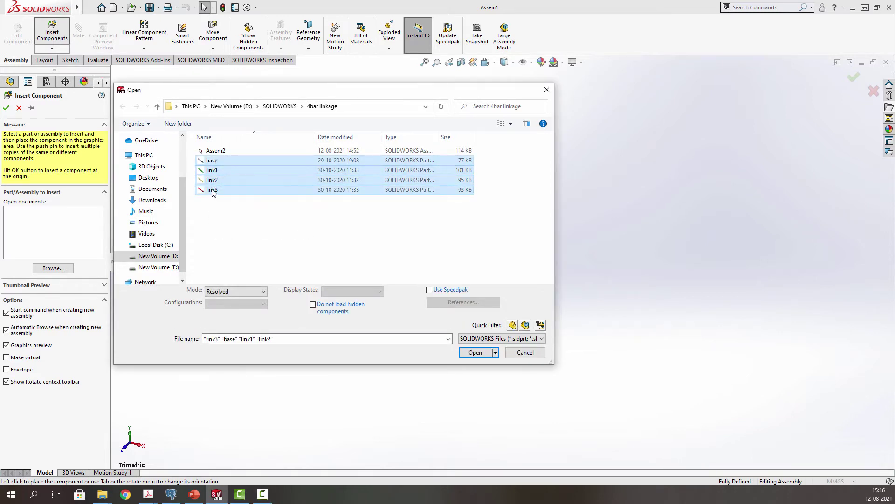
{"action": "left_click", "coordinate": [476, 352]}
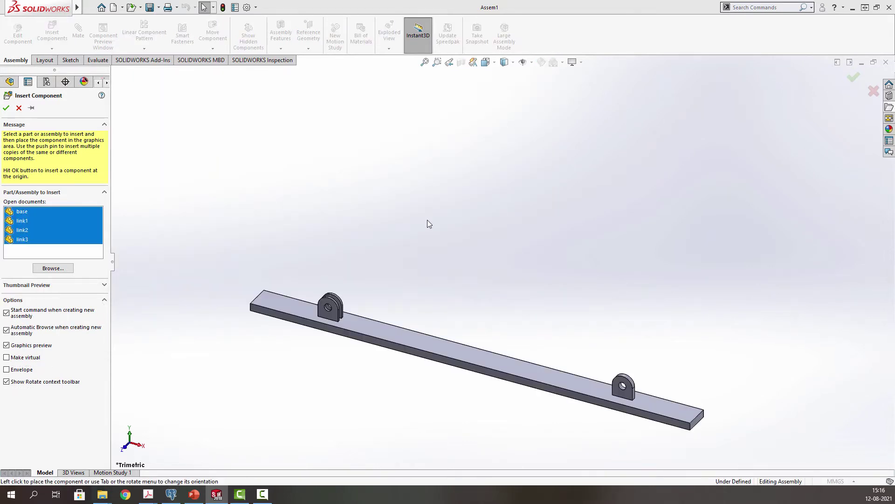
- Place the base, then position link1, link2 and link3 separately in the space above it
{"action": "left_click", "coordinate": [428, 224]}
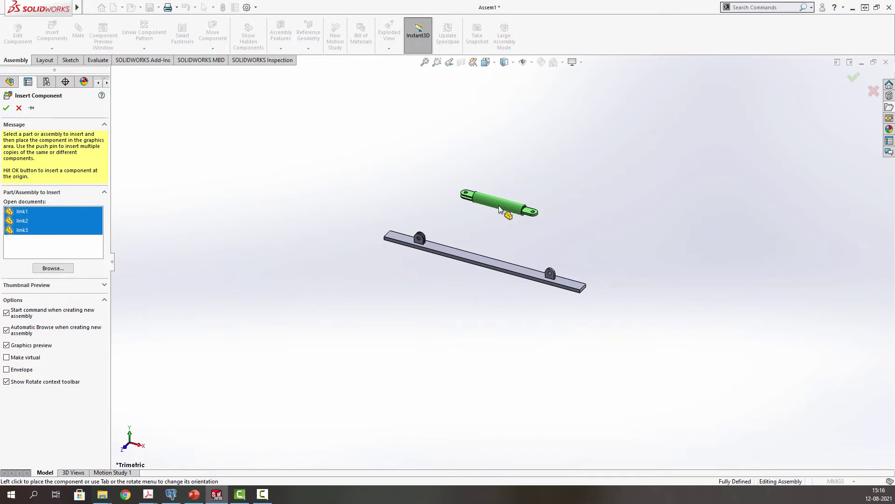
{"action": "left_click", "coordinate": [499, 209]}
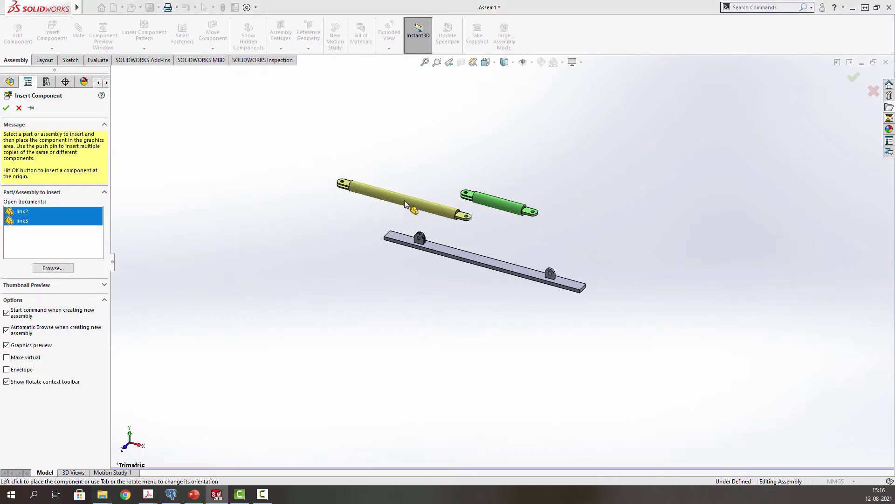
{"action": "left_click", "coordinate": [589, 161]}
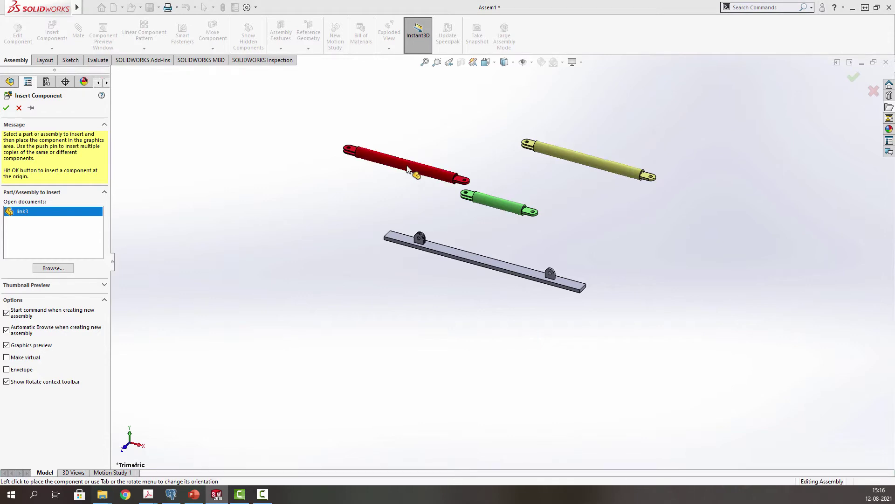
{"action": "left_click", "coordinate": [408, 169]}
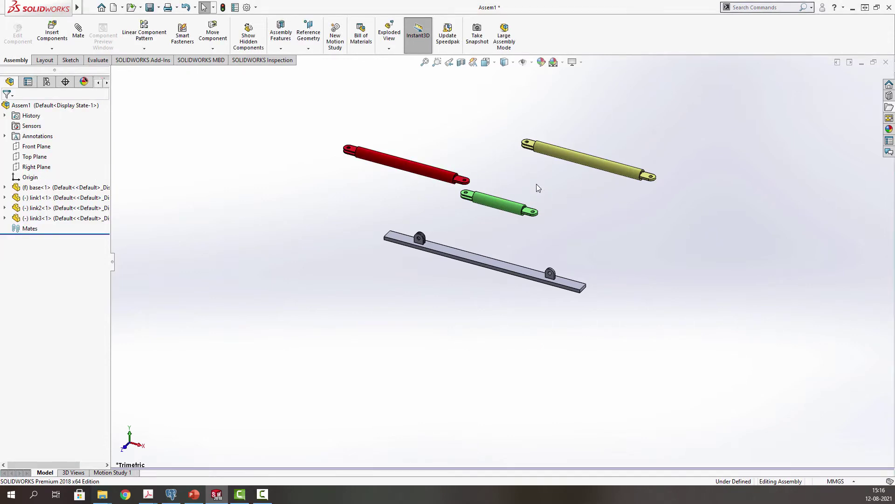
- Check the base component's fixed or floating option and try to move the base
{"action": "scroll", "coordinate": [530, 212], "scroll_direction": "down", "scroll_amount": 3}
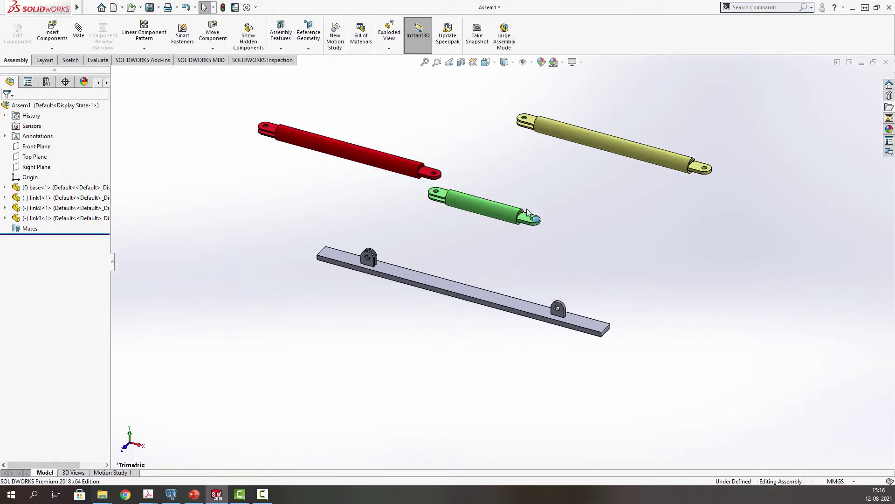
{"action": "left_click", "coordinate": [38, 188]}
{"action": "right_click", "coordinate": [38, 189]}
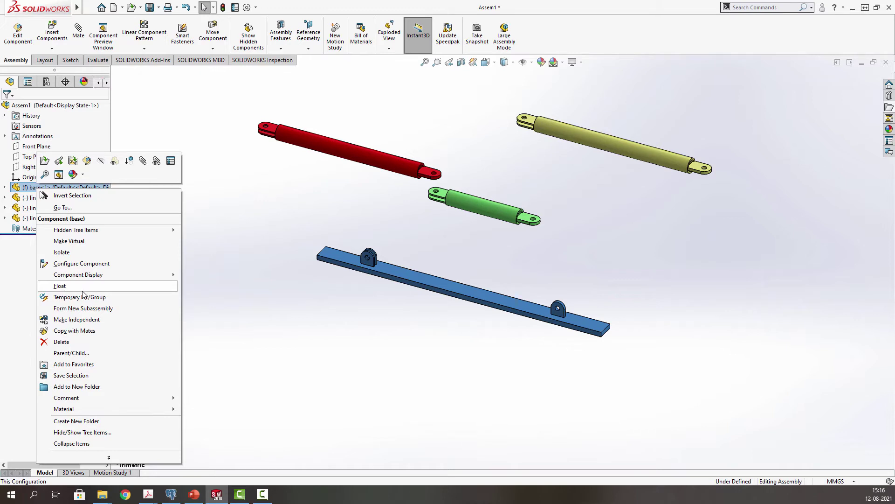
{"action": "left_click", "coordinate": [232, 313]}
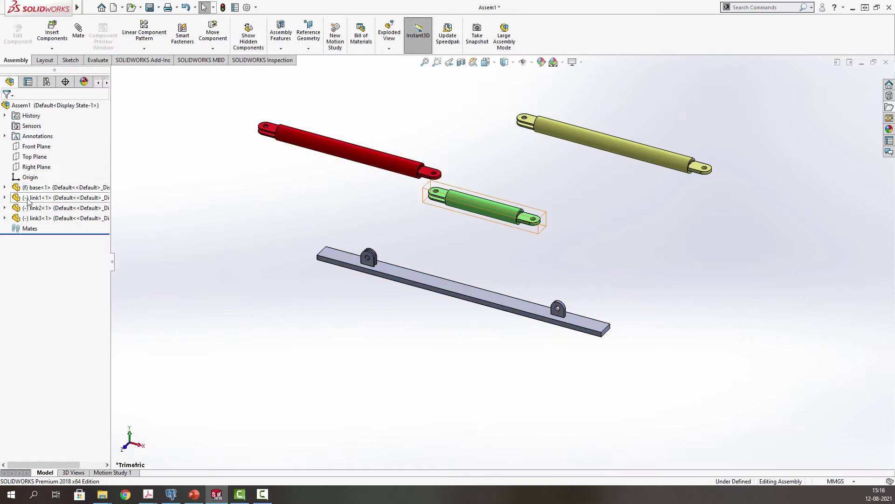
{"action": "left_click_drag", "start_coordinate": [411, 274], "coordinate": [519, 248]}
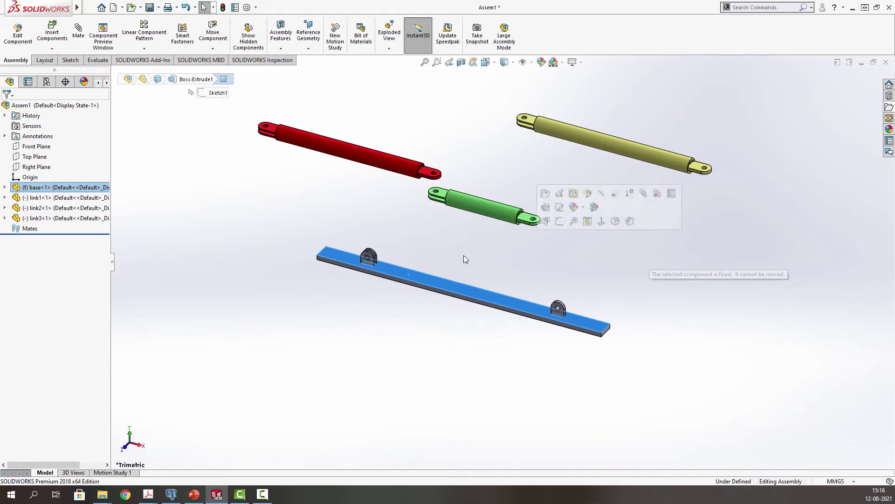
{"action": "left_click", "coordinate": [440, 231]}
- Add a concentric mate between the hole in link1's single-tab end and the hole in the base's double-lug bracket
{"action": "scroll", "coordinate": [440, 231], "scroll_direction": "down", "scroll_amount": 2}
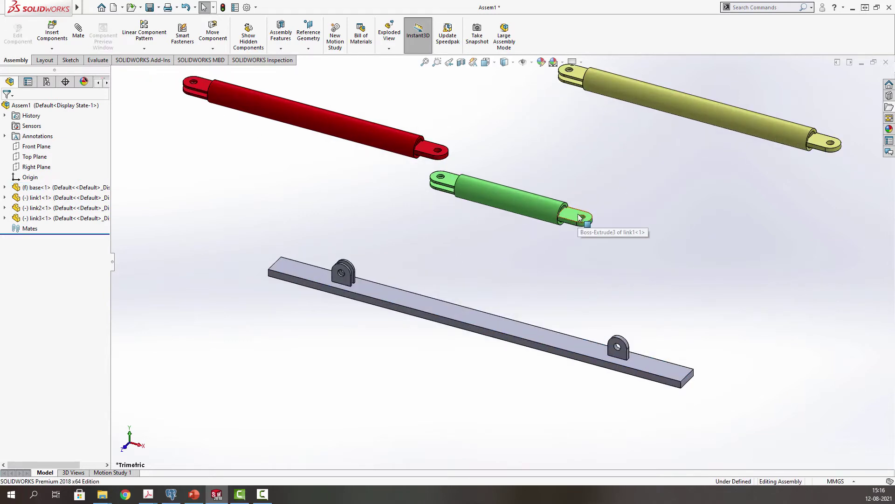
{"action": "scroll", "coordinate": [577, 218], "scroll_direction": "down", "scroll_amount": 2}
{"action": "scroll", "coordinate": [577, 219], "scroll_direction": "down", "scroll_amount": 2}
{"action": "scroll", "coordinate": [577, 234], "scroll_direction": "up", "scroll_amount": 2}
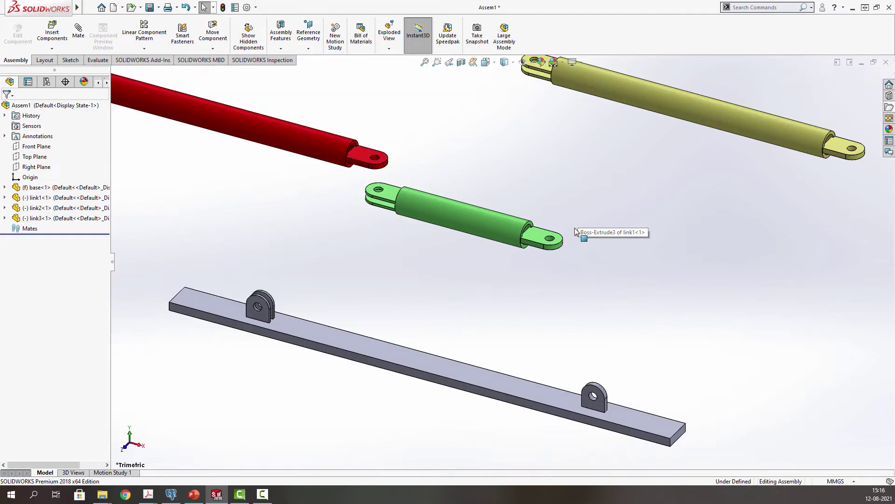
{"action": "scroll", "coordinate": [544, 242], "scroll_direction": "down", "scroll_amount": 2}
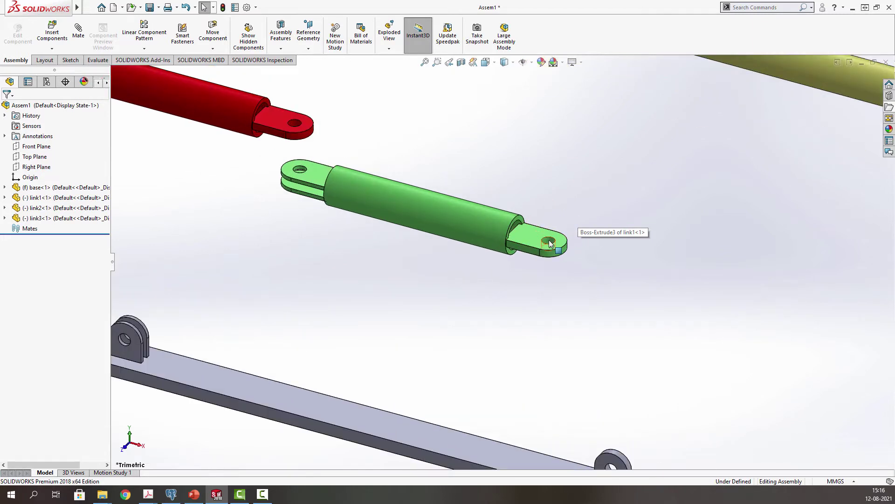
{"action": "left_click", "coordinate": [549, 243]}
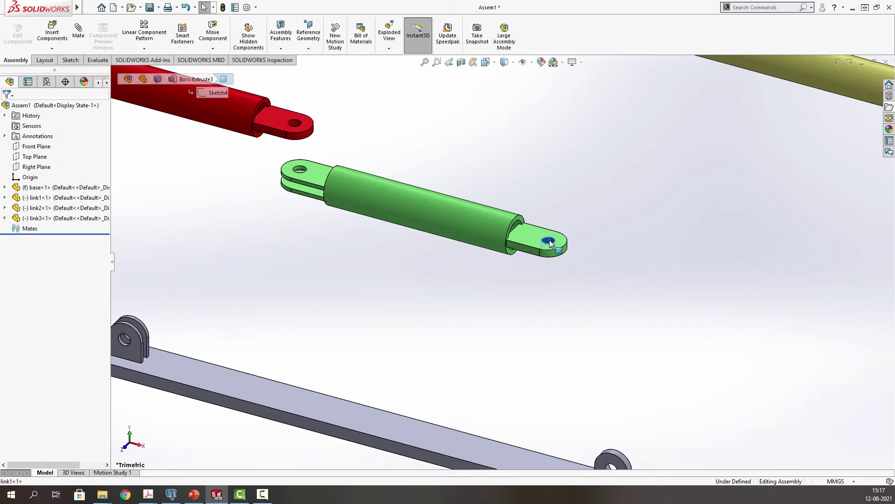
{"action": "left_click", "coordinate": [83, 36]}
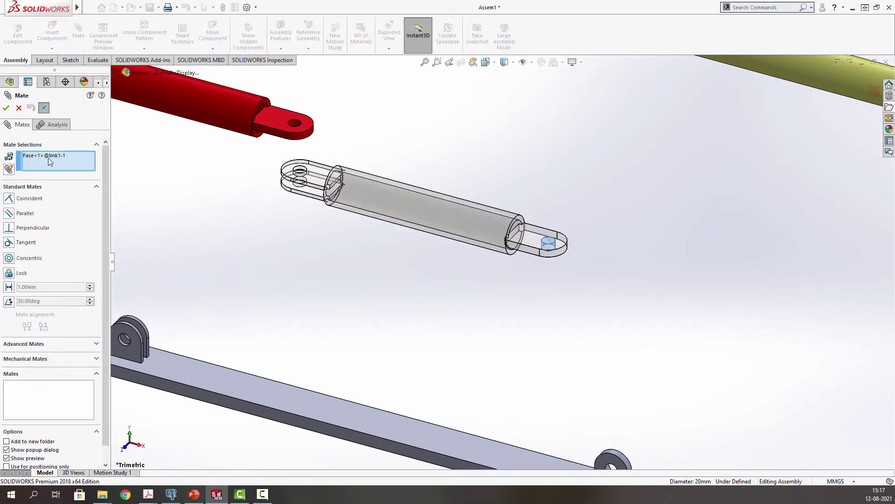
{"action": "left_click", "coordinate": [49, 158]}
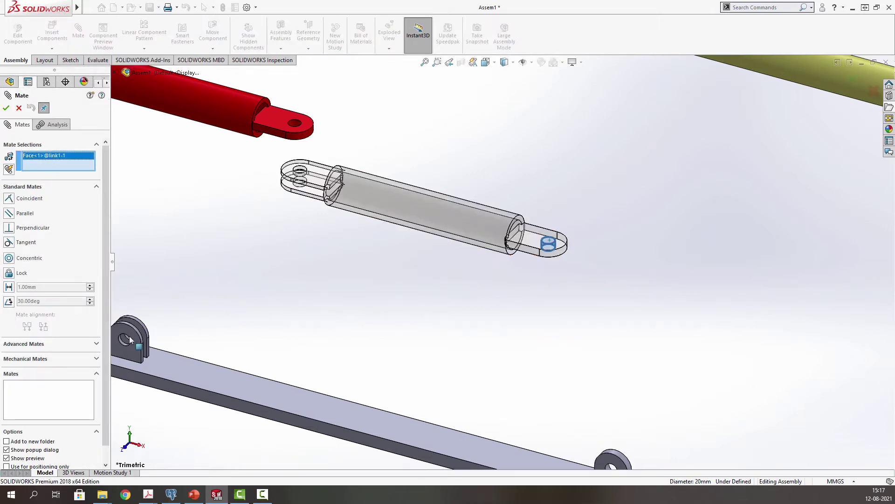
{"action": "scroll", "coordinate": [140, 338], "scroll_direction": "down", "scroll_amount": 4}
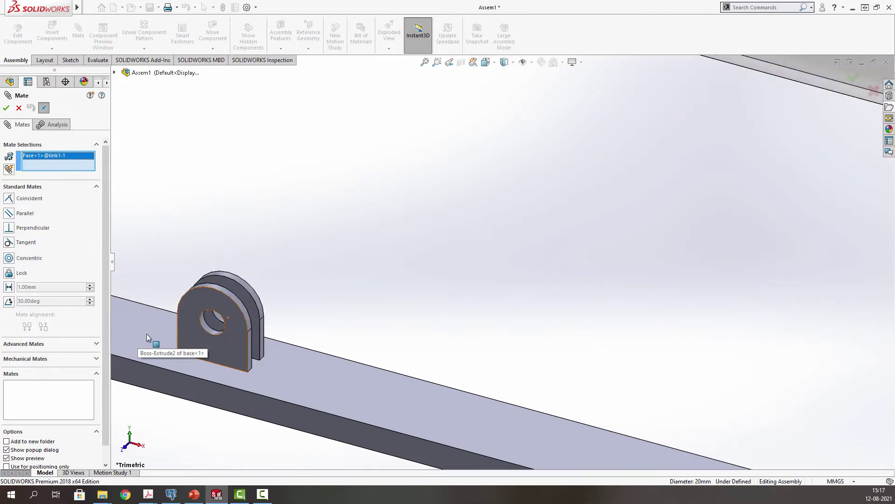
{"action": "left_click", "coordinate": [210, 331]}
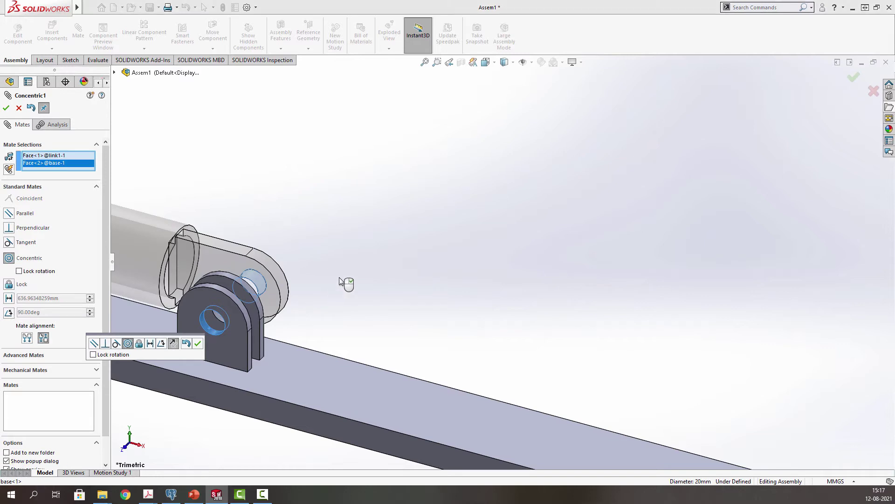
{"action": "scroll", "coordinate": [330, 288], "scroll_direction": "up", "scroll_amount": 2}
{"action": "left_click", "coordinate": [199, 343]}
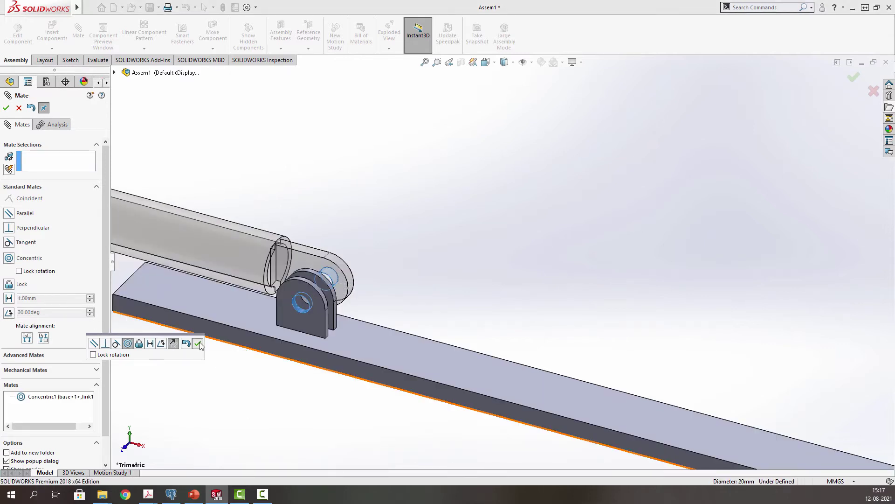
- Add a coincident mate between the side face of link1's single tab and the adjacent lug face of the base's double bracket
{"action": "left_click", "coordinate": [332, 284]}
{"action": "middle_click_drag", "start_coordinate": [321, 283], "coordinate": [260, 316]}
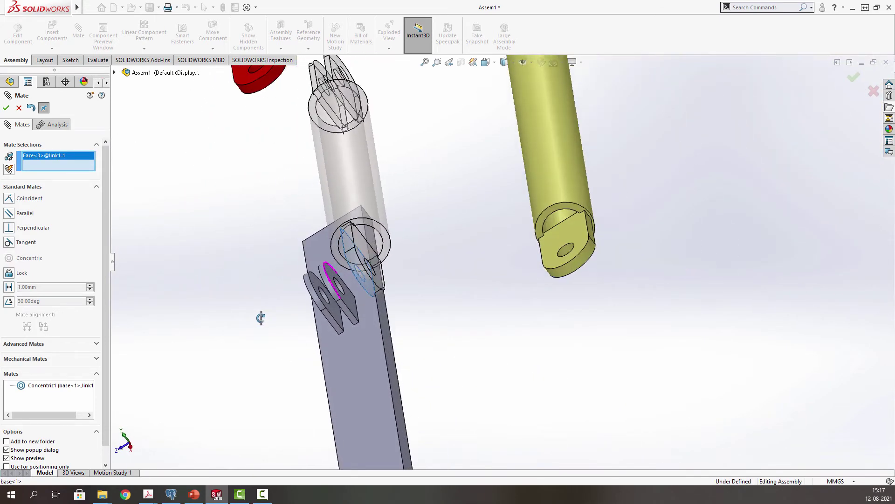
{"action": "left_click", "coordinate": [317, 285]}
{"action": "left_click", "coordinate": [306, 298]}
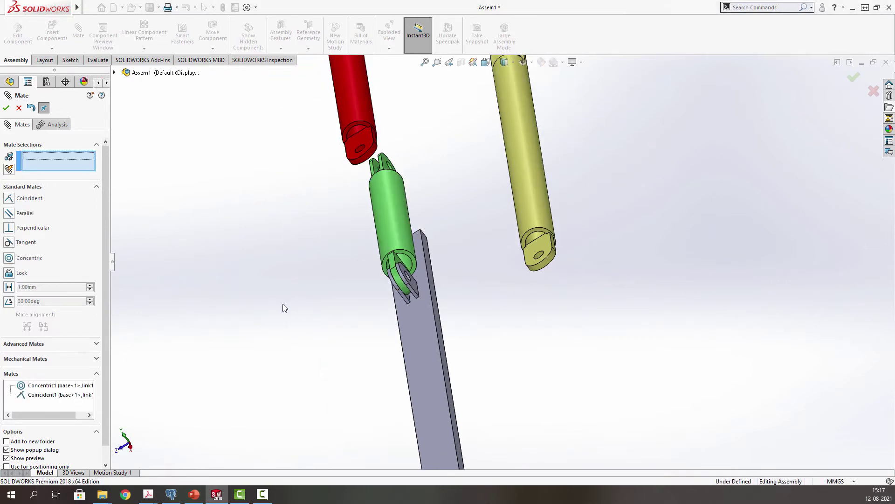
{"action": "middle_click_drag", "start_coordinate": [301, 287], "coordinate": [372, 142]}
{"action": "key", "text": "Escape"}
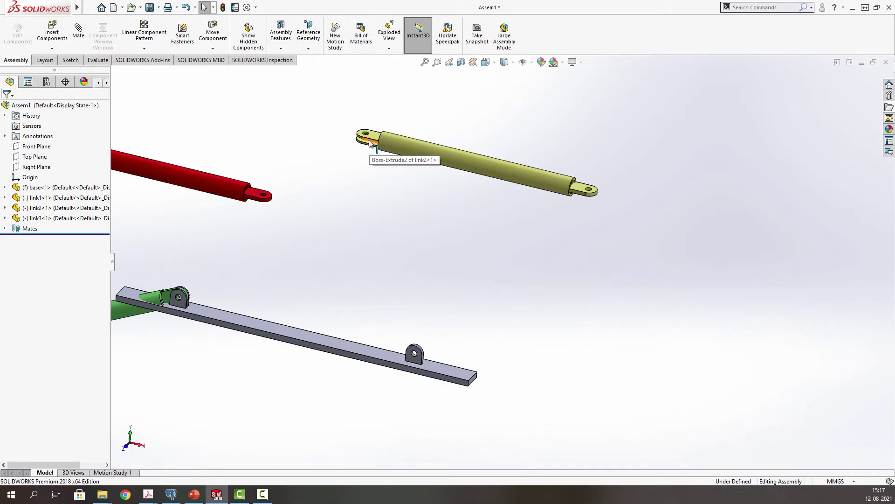
- Mate link2's forked end to the base's single-lug bracket with concentric holes and a coincident inner fork face
{"action": "scroll", "coordinate": [371, 135], "scroll_direction": "down", "scroll_amount": 10}
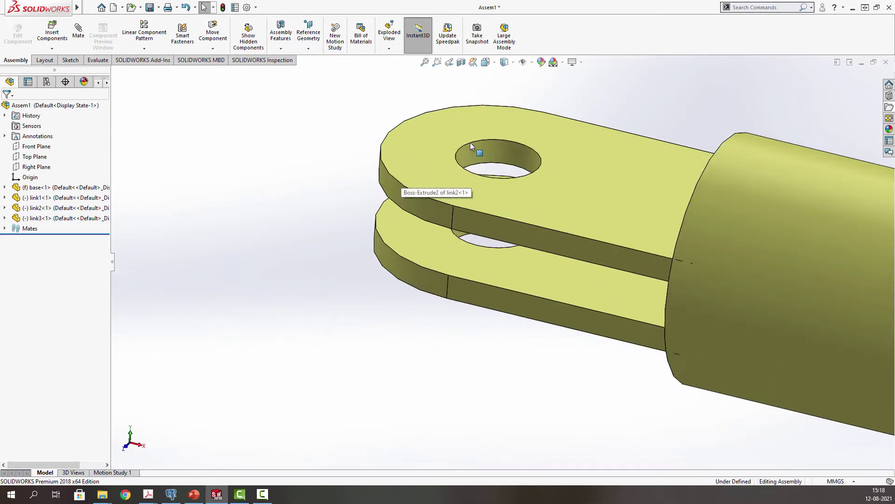
{"action": "left_click", "coordinate": [480, 147]}
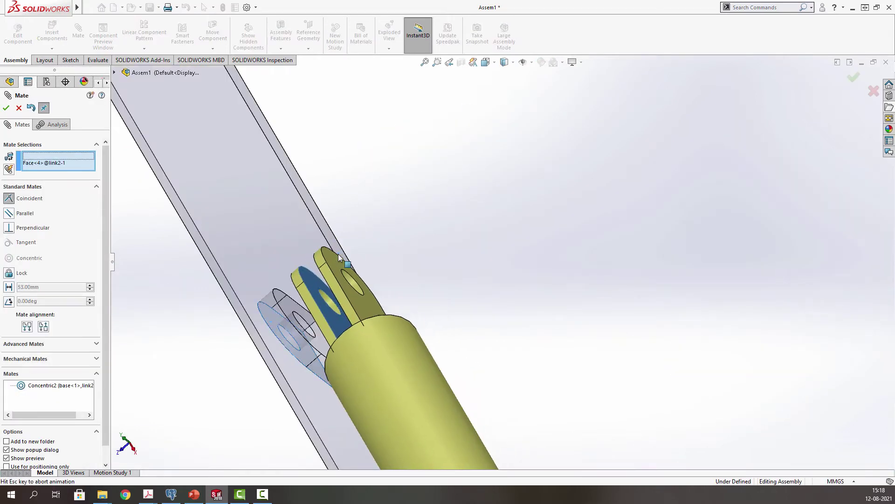
{"action": "left_click", "coordinate": [339, 258]}
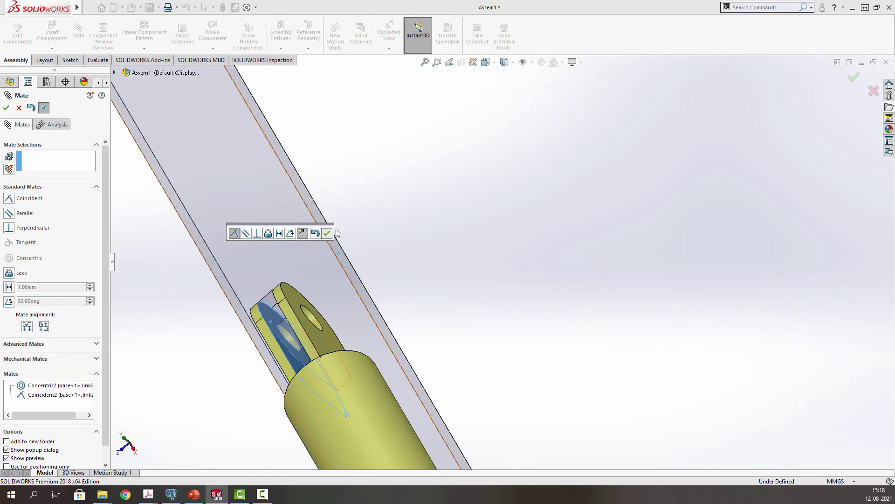
{"action": "left_click", "coordinate": [326, 235]}
{"action": "scroll", "coordinate": [346, 268], "scroll_direction": "up", "scroll_amount": 10}
{"action": "scroll", "coordinate": [345, 274], "scroll_direction": "up", "scroll_amount": 2}
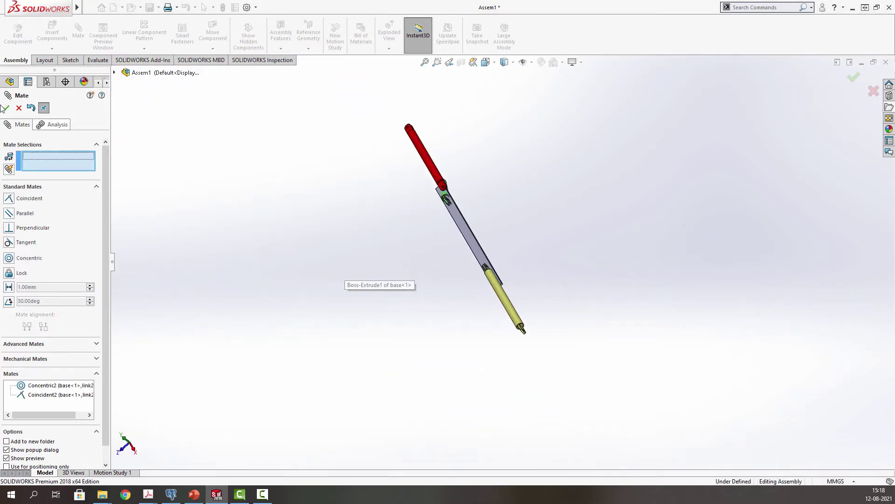
{"action": "key", "text": "Escape"}
- Swing link2 and link1 about their base pivots so both stand roughly upright above the base
{"action": "middle_click_drag", "start_coordinate": [464, 164], "coordinate": [455, 188]}
{"action": "scroll", "coordinate": [449, 258], "scroll_direction": "down", "scroll_amount": 3}
{"action": "middle_click_drag", "start_coordinate": [534, 329], "coordinate": [689, 308]}
{"action": "left_click_drag", "start_coordinate": [685, 306], "coordinate": [509, 223]}
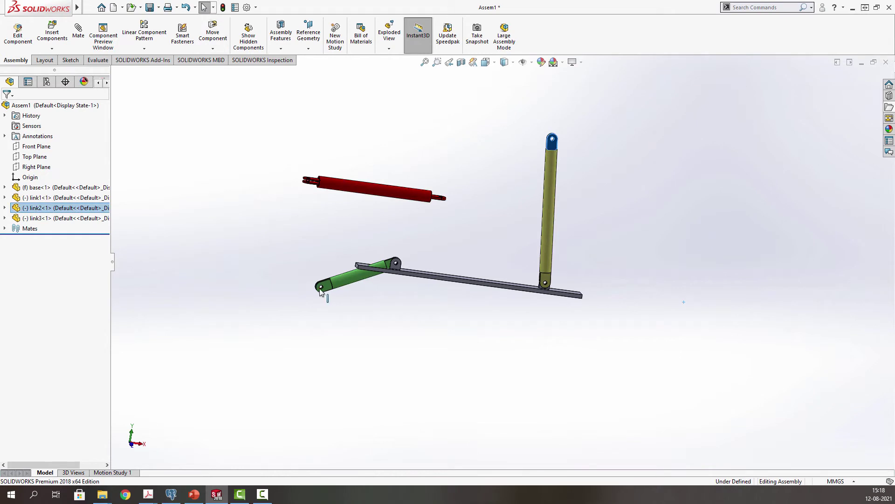
{"action": "left_click_drag", "start_coordinate": [327, 289], "coordinate": [397, 205]}
{"action": "scroll", "coordinate": [387, 164], "scroll_direction": "down", "scroll_amount": 5}
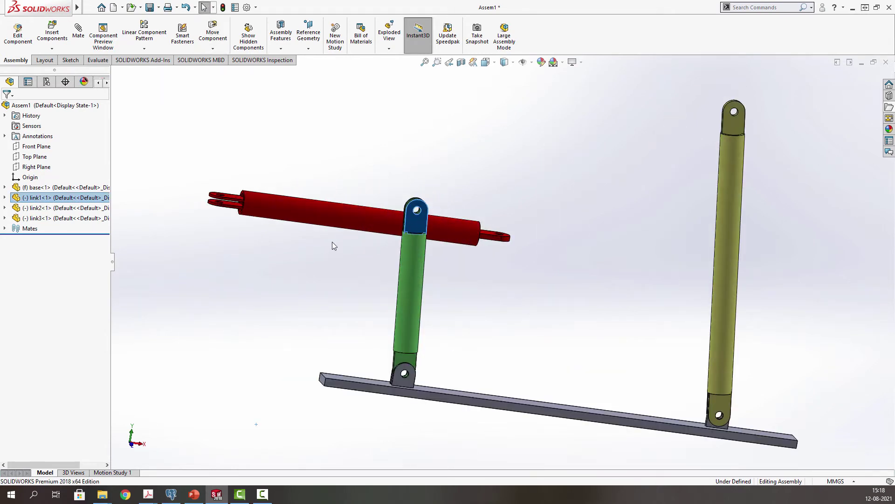
- Add a concentric mate between the hole in link3's single-tab end and the hole in link1's upper forked end
{"action": "left_click", "coordinate": [346, 236]}
{"action": "middle_click_drag", "start_coordinate": [345, 235], "coordinate": [277, 254]}
{"action": "scroll", "coordinate": [539, 239], "scroll_direction": "down", "scroll_amount": 5}
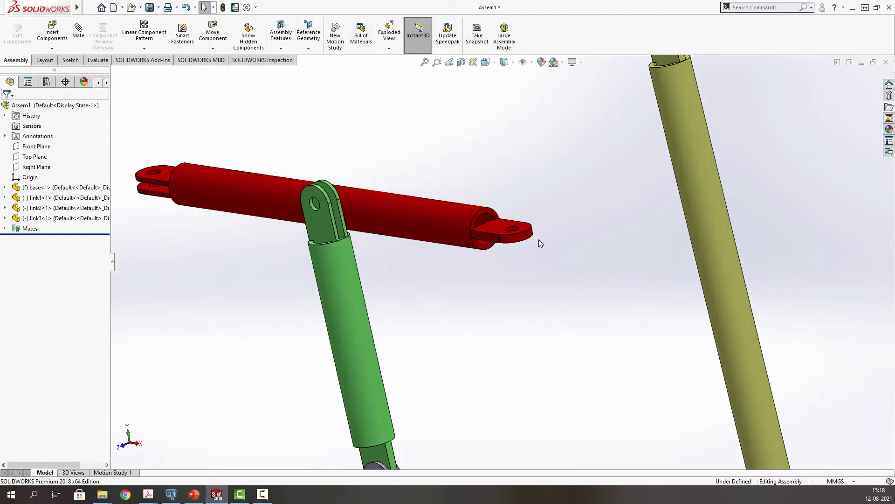
{"action": "left_click", "coordinate": [86, 32]}
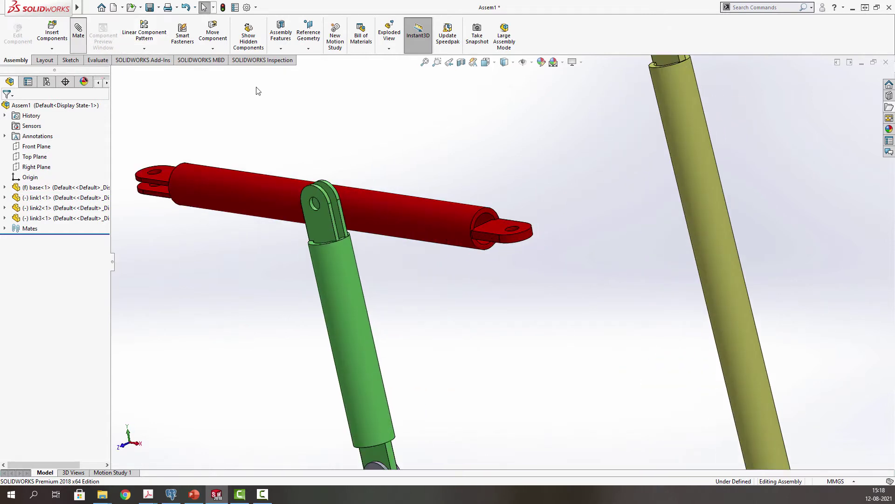
{"action": "scroll", "coordinate": [513, 236], "scroll_direction": "down", "scroll_amount": 6}
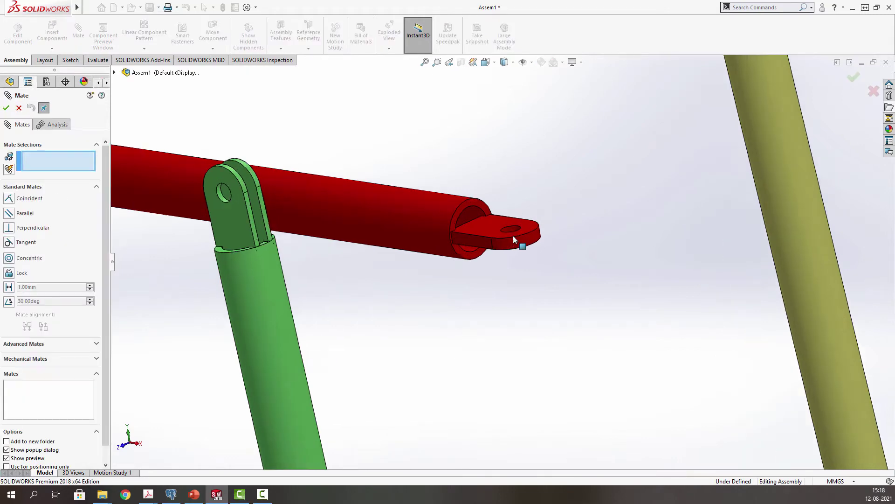
{"action": "left_click", "coordinate": [508, 227]}
{"action": "scroll", "coordinate": [307, 218], "scroll_direction": "up", "scroll_amount": 6}
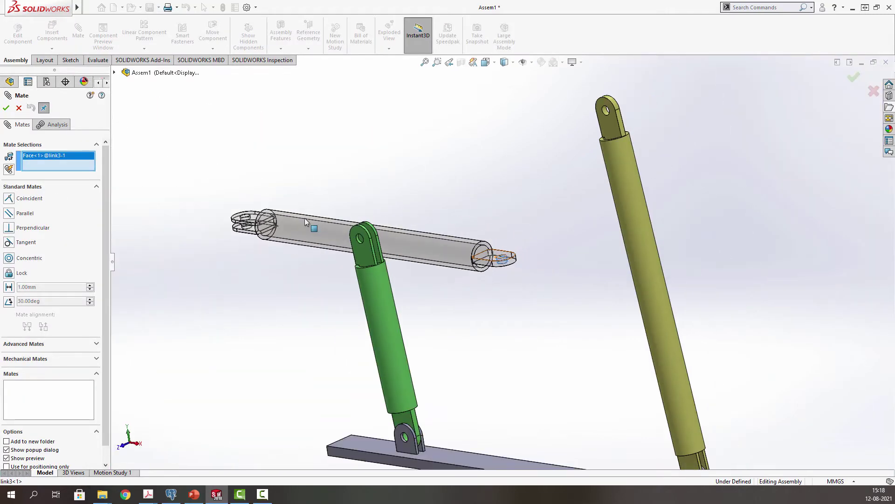
{"action": "scroll", "coordinate": [426, 267], "scroll_direction": "down", "scroll_amount": 8}
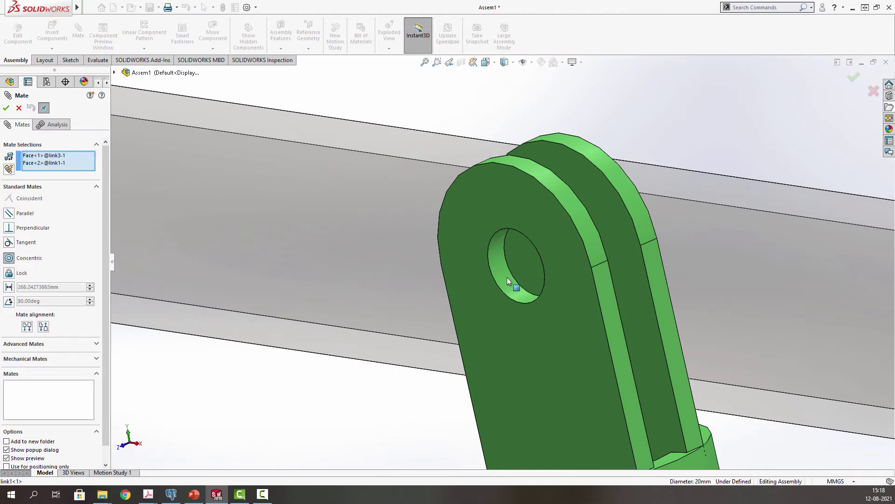
{"action": "left_click", "coordinate": [508, 277]}
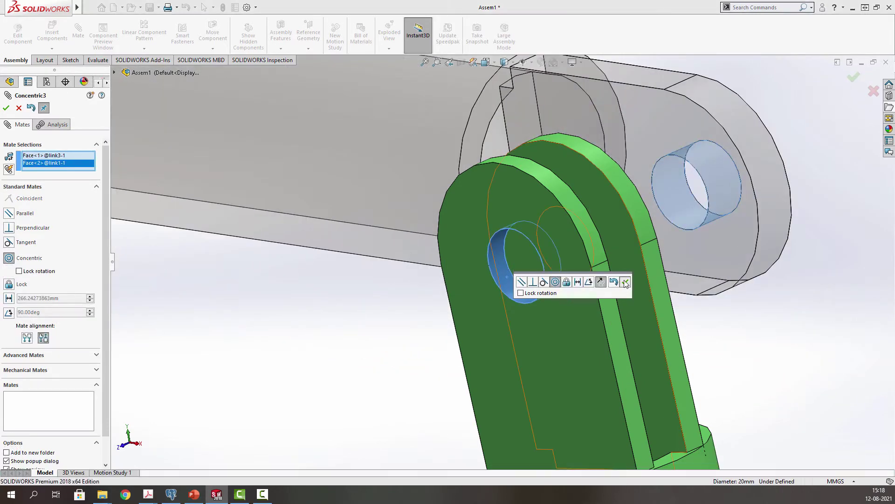
{"action": "left_click", "coordinate": [625, 282]}
- Add a coincident mate between the side face of link3's tab and an inner face of link1's upper fork
{"action": "left_click", "coordinate": [651, 135]}
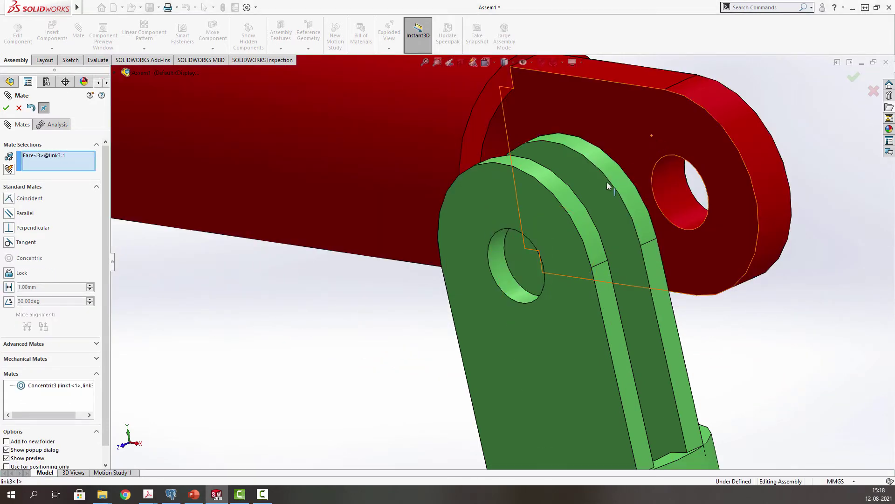
{"action": "middle_click_drag", "start_coordinate": [586, 197], "coordinate": [521, 216]}
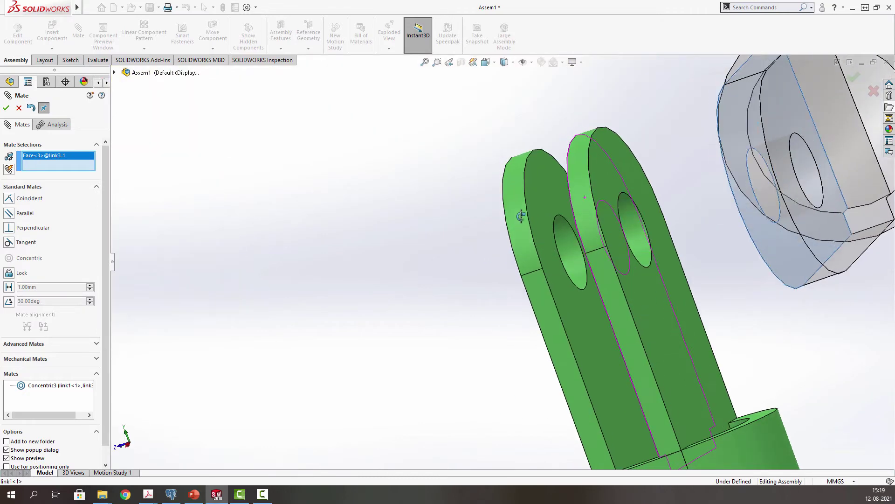
{"action": "left_click", "coordinate": [546, 203]}
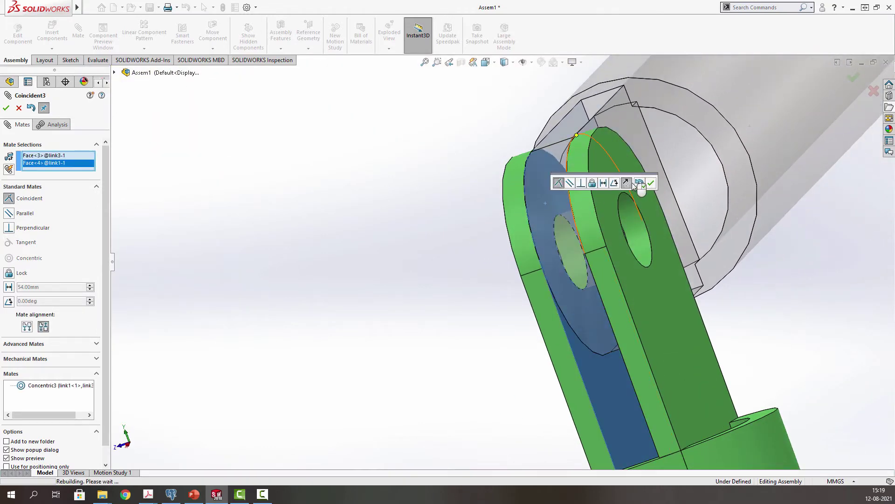
{"action": "left_click", "coordinate": [651, 183]}
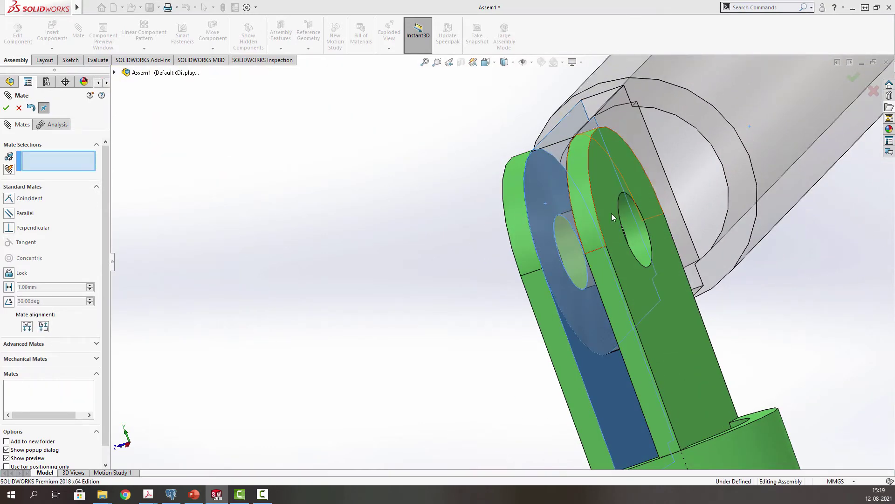
- Swing link3 about its joint with link1 so its forked end lies close to link2's upper tab
{"action": "scroll", "coordinate": [610, 214], "scroll_direction": "up", "scroll_amount": 3}
{"action": "scroll", "coordinate": [608, 215], "scroll_direction": "up", "scroll_amount": 3}
{"action": "mouse_move", "coordinate": [609, 215]}
{"action": "middle_mouse_down"}
{"action": "mouse_move", "coordinate": [628, 216]}
{"action": "mouse_move", "coordinate": [607, 211]}
{"action": "middle_mouse_up"}
{"action": "scroll", "coordinate": [608, 214], "scroll_direction": "up", "scroll_amount": 4}
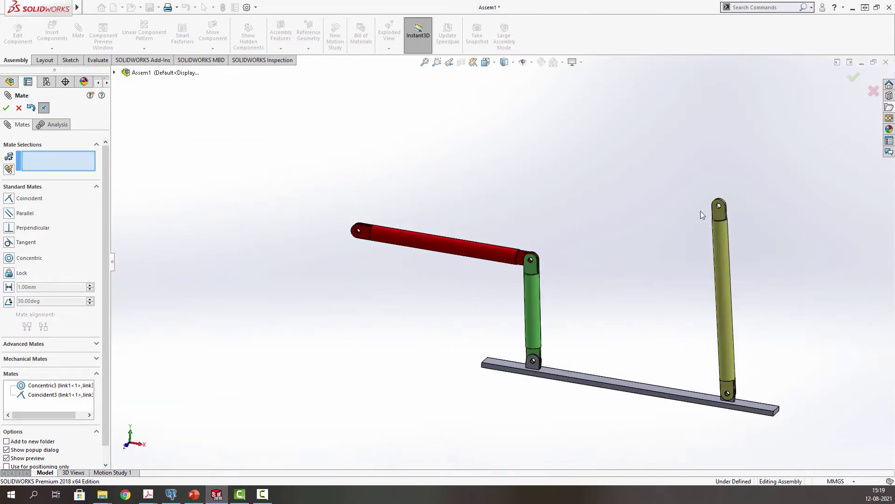
{"action": "scroll", "coordinate": [404, 221], "scroll_direction": "down", "scroll_amount": 5}
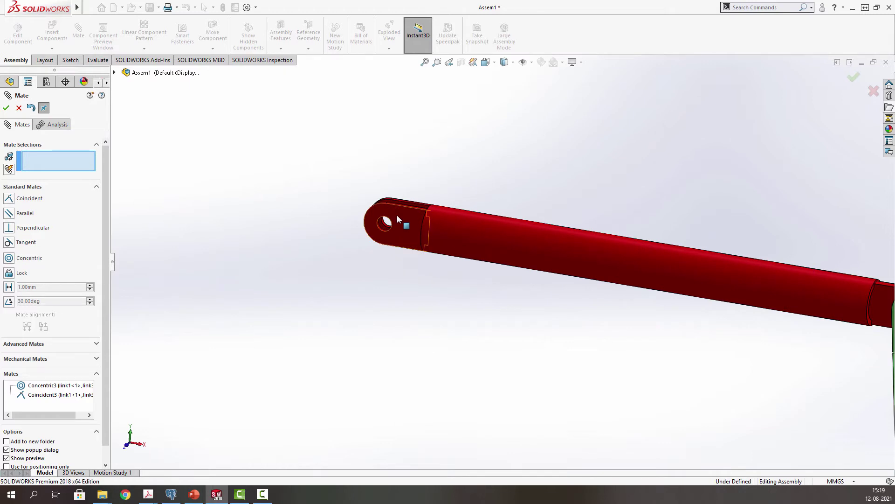
{"action": "scroll", "coordinate": [424, 174], "scroll_direction": "up", "scroll_amount": 6}
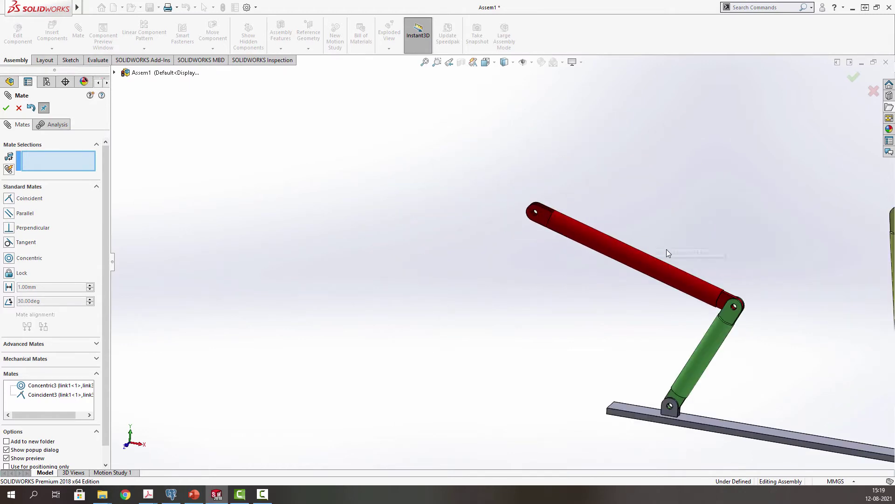
{"action": "scroll", "coordinate": [670, 357], "scroll_direction": "down", "scroll_amount": 5}
{"action": "scroll", "coordinate": [670, 356], "scroll_direction": "up", "scroll_amount": 5}
{"action": "left_click_drag", "start_coordinate": [547, 311], "coordinate": [690, 233]}
- Add a concentric mate between the hole in link3's forked end and the hole in link2's upper tab, and finish mating
{"action": "scroll", "coordinate": [684, 245], "scroll_direction": "down", "scroll_amount": 5}
{"action": "middle_click_drag", "start_coordinate": [510, 216], "coordinate": [459, 217]}
{"action": "scroll", "coordinate": [429, 207], "scroll_direction": "down", "scroll_amount": 3}
{"action": "left_click", "coordinate": [429, 206]}
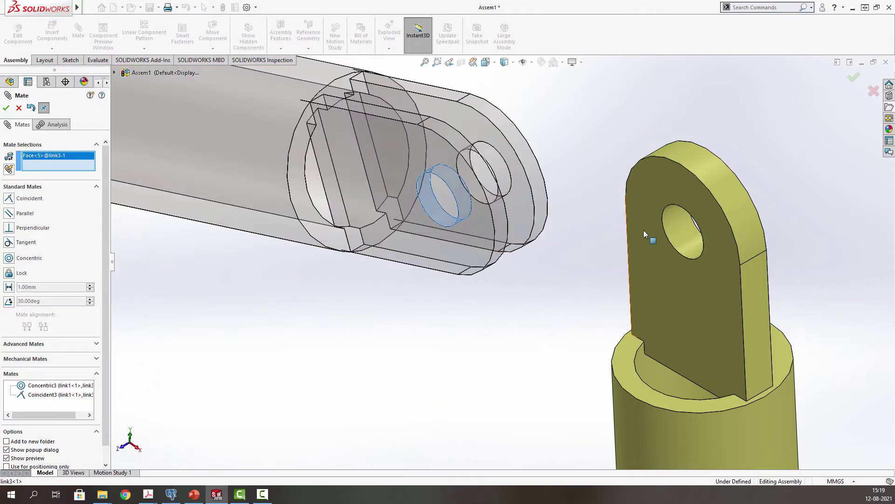
{"action": "left_click", "coordinate": [676, 234]}
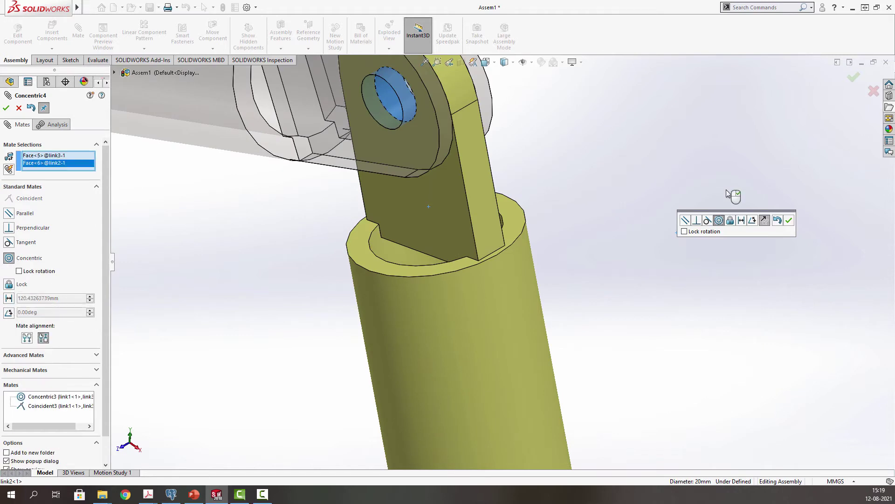
{"action": "left_click", "coordinate": [788, 219]}
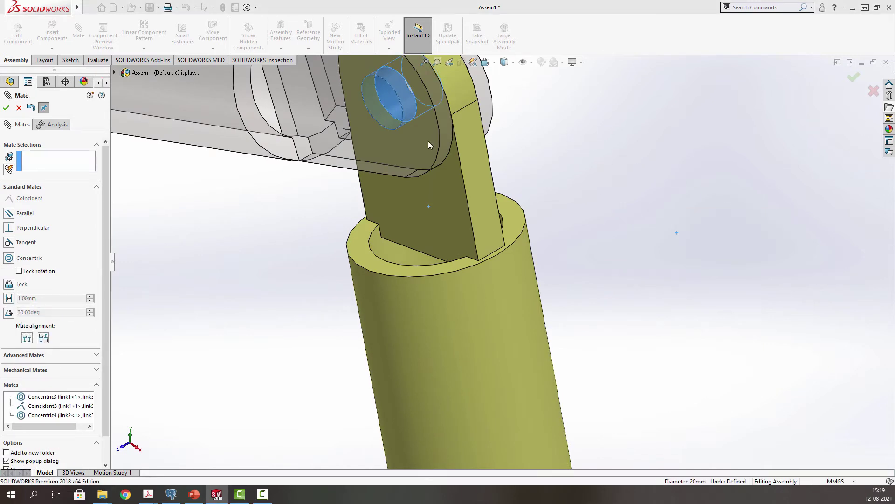
{"action": "scroll", "coordinate": [438, 158], "scroll_direction": "up", "scroll_amount": 3}
{"action": "scroll", "coordinate": [448, 168], "scroll_direction": "down", "scroll_amount": 3}
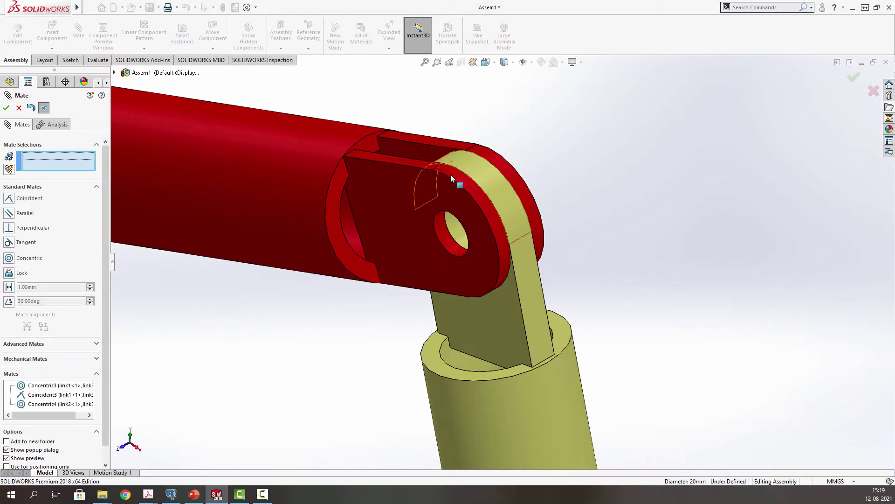
{"action": "left_click", "coordinate": [6, 109]}
- Expand the assembly's mates list and show the whole linkage in front view
{"action": "key", "text": "z"}
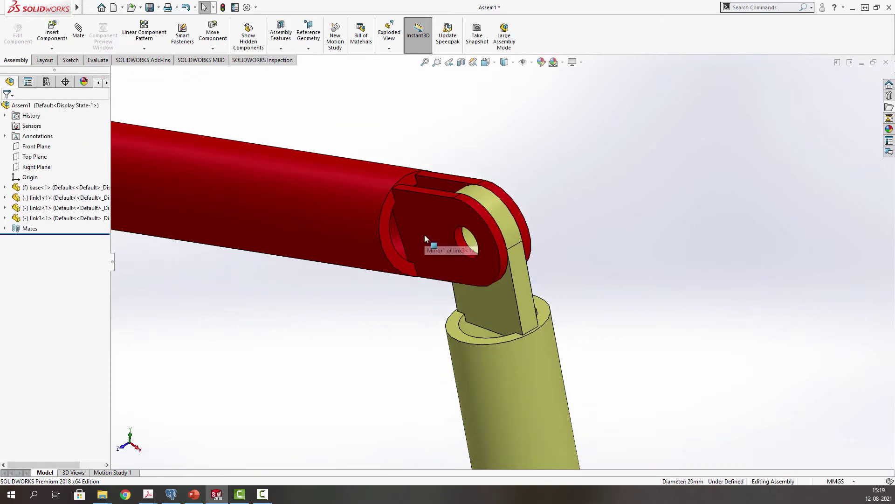
{"action": "left_click", "coordinate": [4, 228]}
{"action": "key", "text": "f"}
{"action": "key", "text": "space"}
{"action": "left_click", "coordinate": [496, 100]}
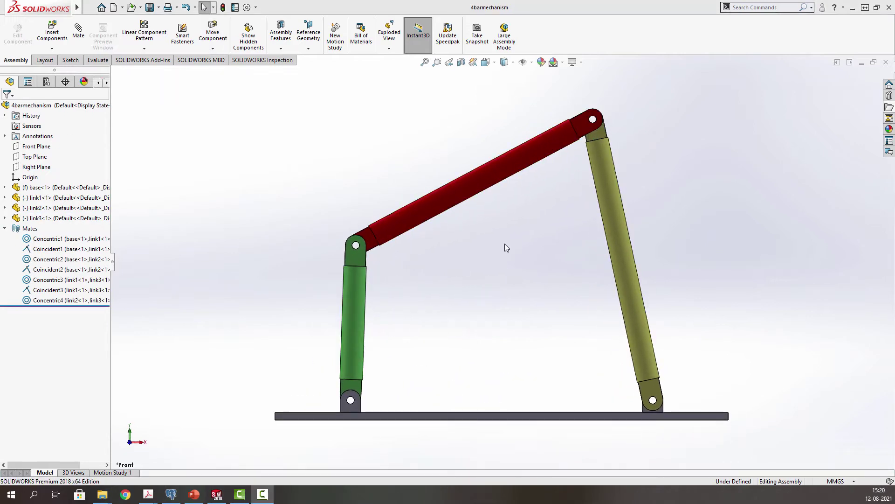
- Move the linkage by its links through several positions to check how it moves, leaving link1 roughly upright
{"action": "scroll", "coordinate": [511, 233], "scroll_direction": "down", "scroll_amount": 2}
{"action": "left_click_drag", "start_coordinate": [325, 264], "coordinate": [257, 322]}
{"action": "left_click_drag", "start_coordinate": [256, 273], "coordinate": [294, 310]}
{"action": "left_click_drag", "start_coordinate": [486, 281], "coordinate": [308, 261]}
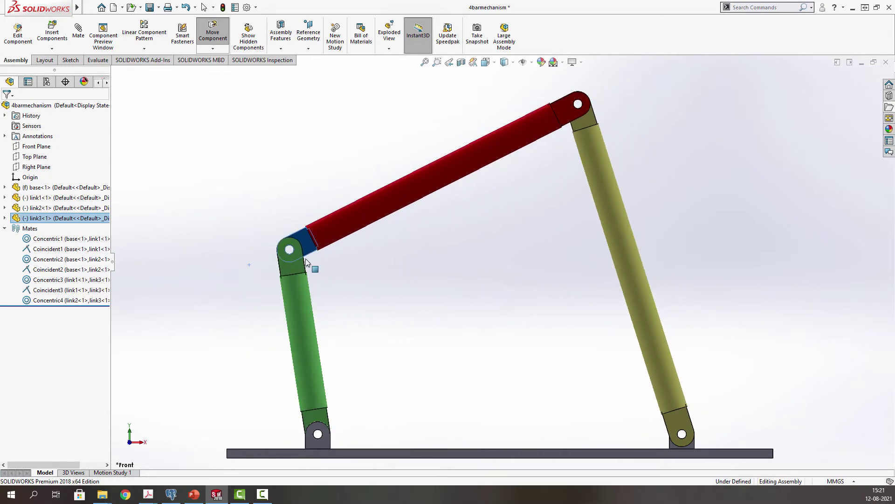
{"action": "key", "text": "Escape"}
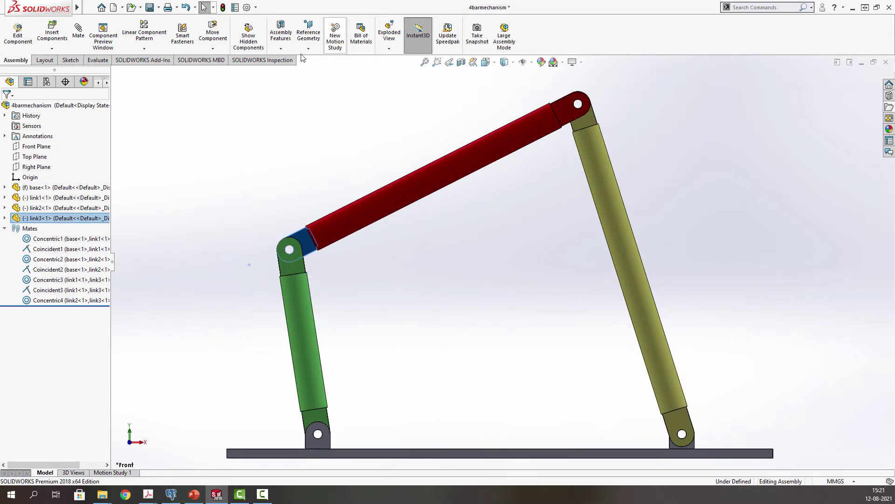
- Test link1's swing using Move Component with Collision Detection between all components and stop at collision, and return the linkage to an upright pose
{"action": "left_click", "coordinate": [212, 49]}
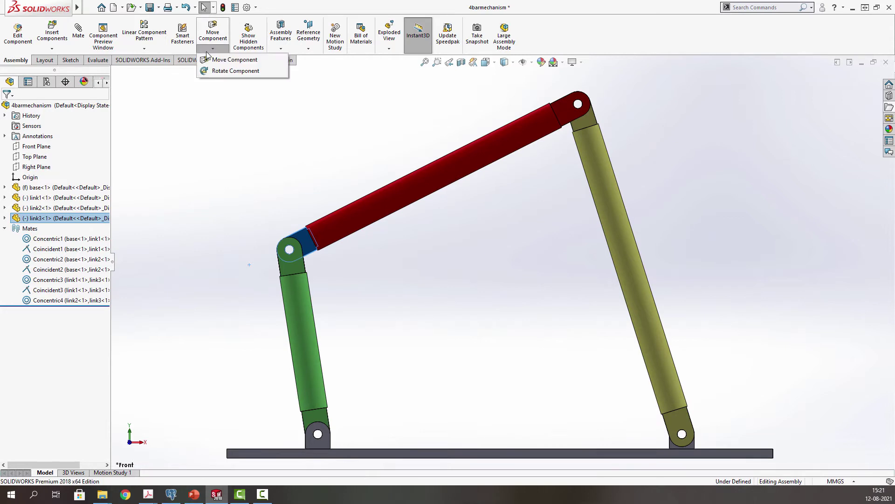
{"action": "left_click", "coordinate": [215, 36]}
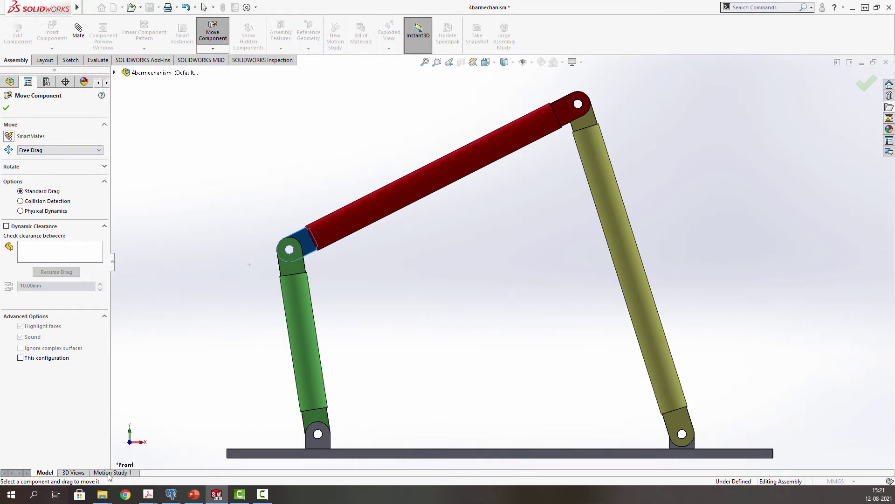
{"action": "left_click", "coordinate": [26, 203]}
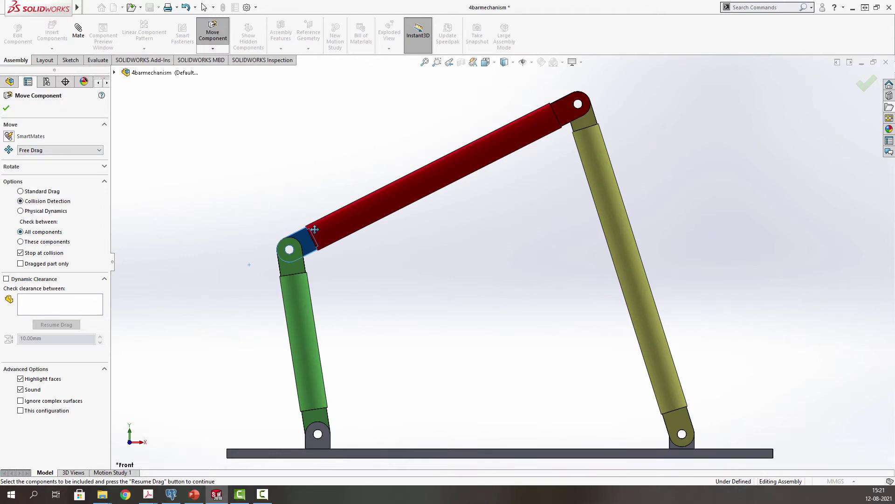
{"action": "left_click_drag", "start_coordinate": [288, 266], "coordinate": [154, 385]}
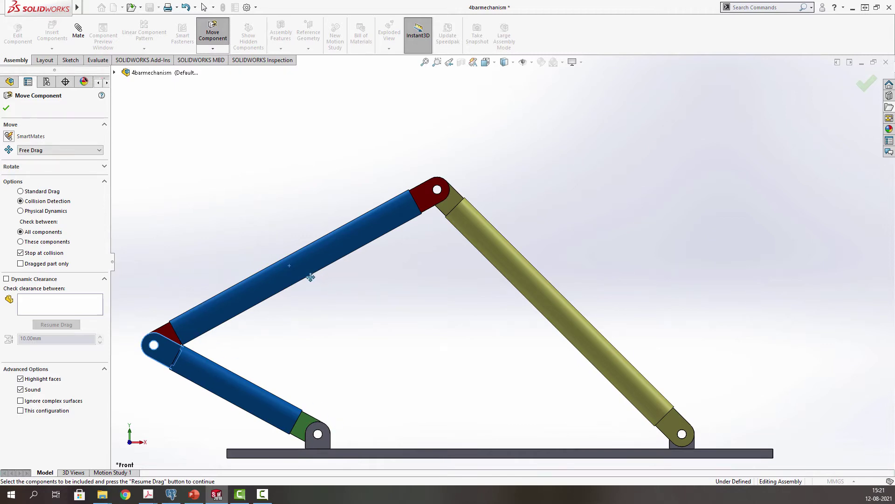
{"action": "left_click_drag", "start_coordinate": [166, 336], "coordinate": [137, 381]}
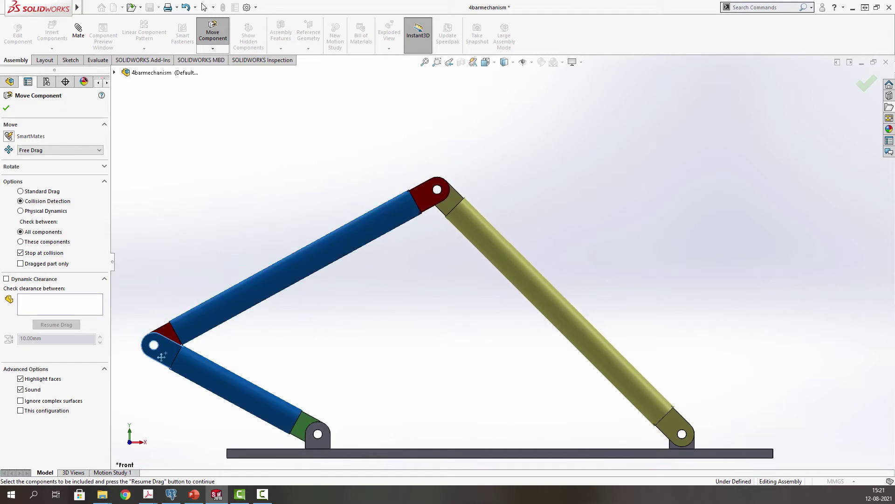
{"action": "left_click_drag", "start_coordinate": [161, 356], "coordinate": [221, 273]}
{"action": "left_click", "coordinate": [6, 109]}
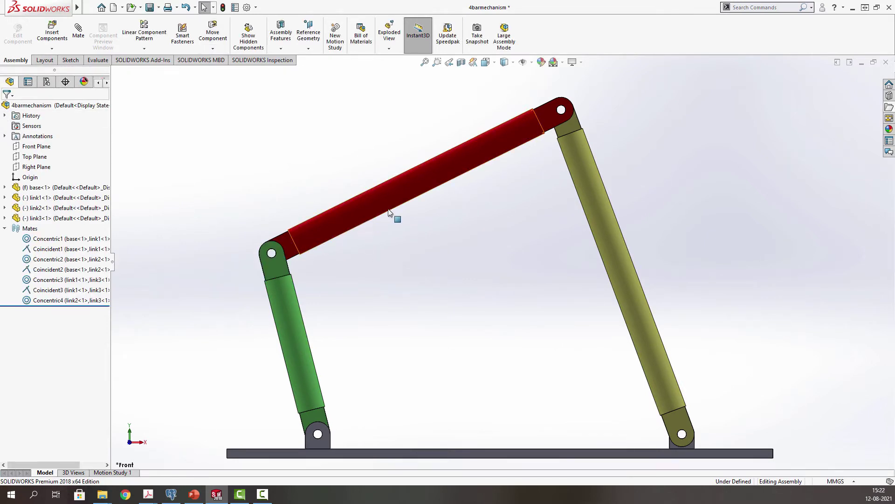
{"action": "left_click", "coordinate": [573, 140]}
{"action": "left_click_drag", "start_coordinate": [574, 140], "coordinate": [608, 133]}
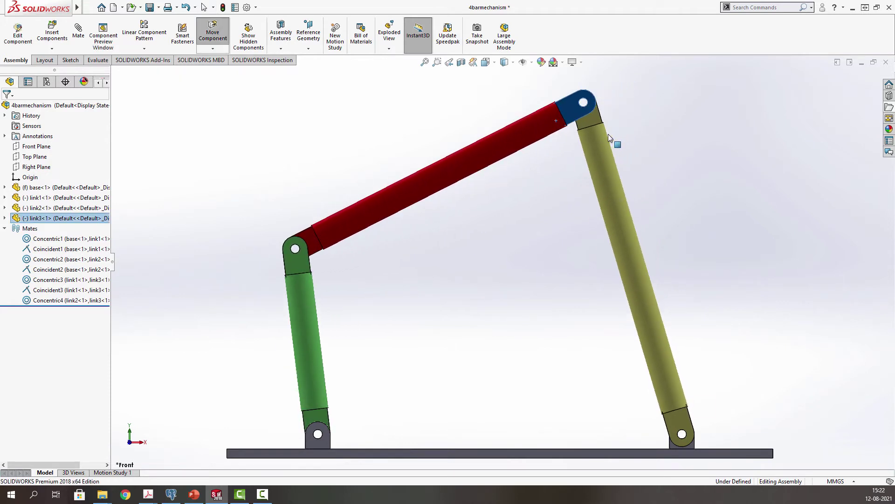
- Open Motion Study 1 and set its study type to Animation
{"action": "left_click", "coordinate": [111, 473]}
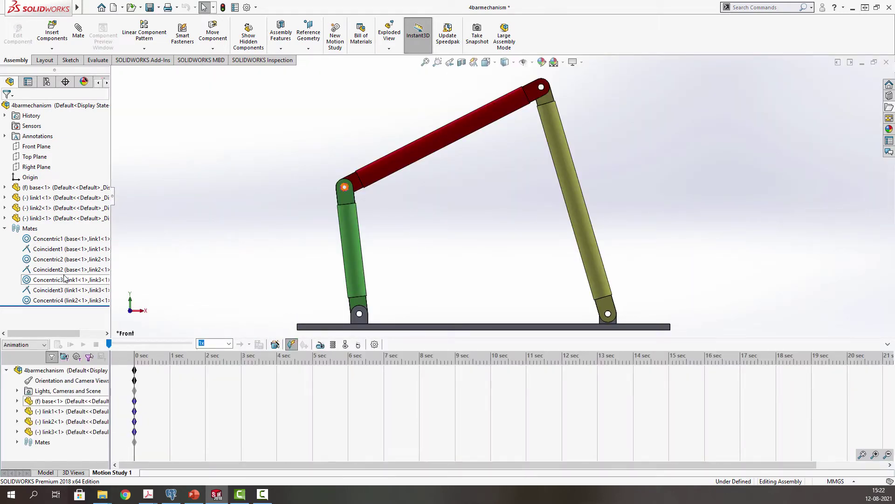
{"action": "left_click", "coordinate": [33, 344]}
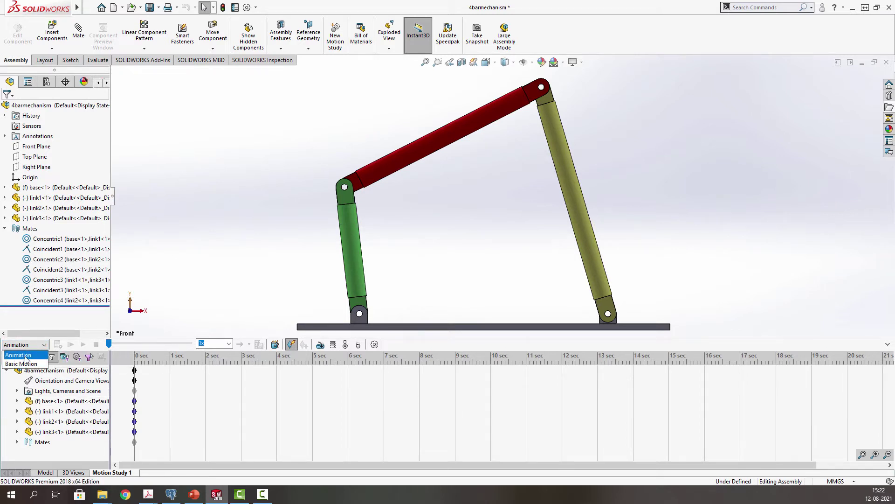
{"action": "left_click", "coordinate": [25, 355]}
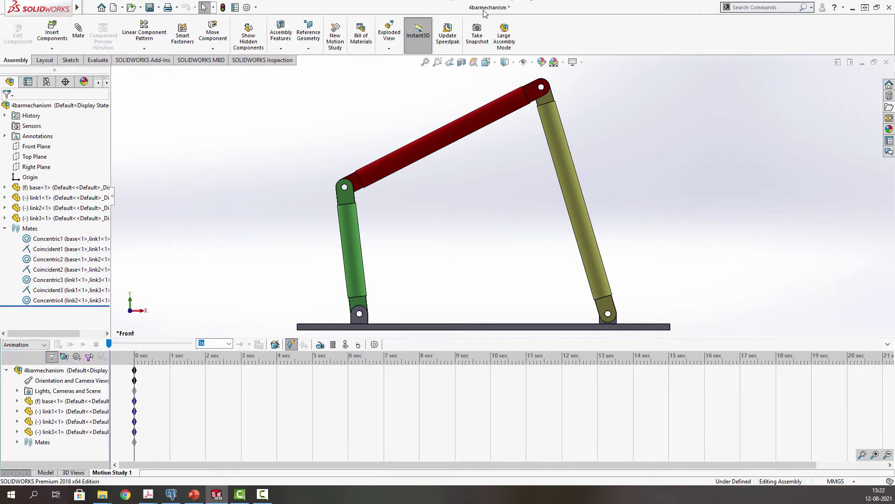
- Enable the SOLIDWORKS Motion add-in for the current session
{"action": "left_click", "coordinate": [256, 7]}
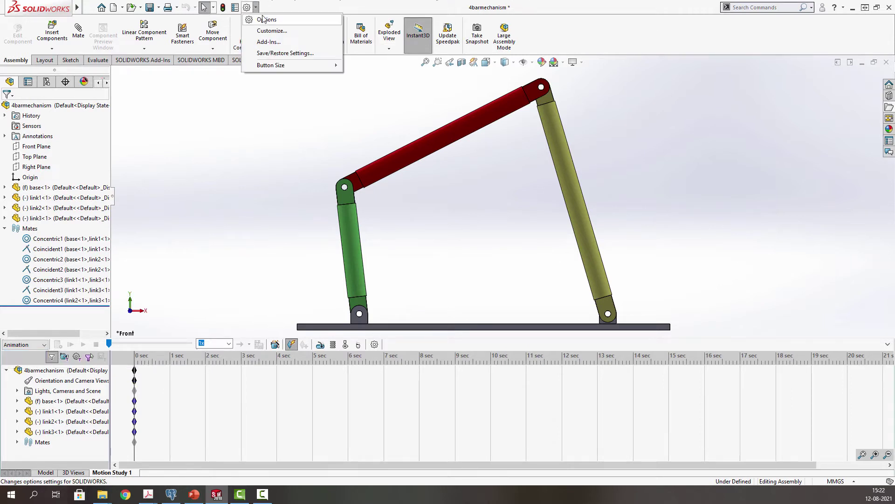
{"action": "left_click", "coordinate": [272, 42]}
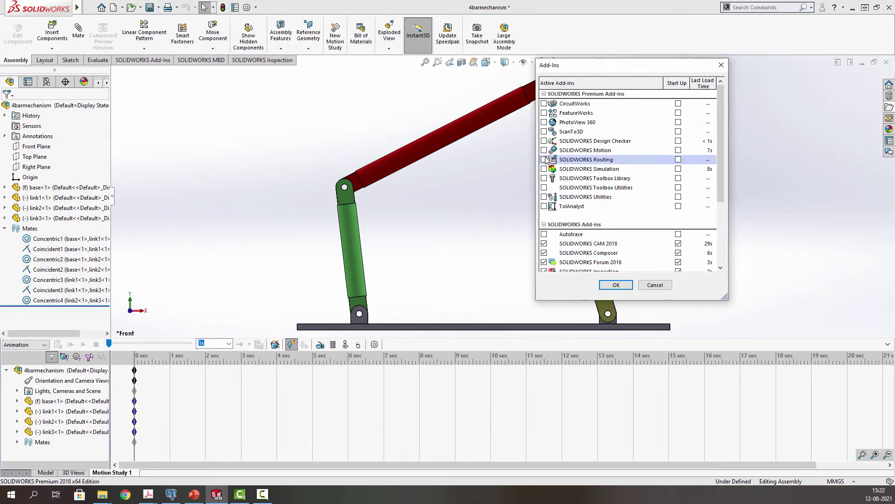
{"action": "left_click", "coordinate": [544, 150]}
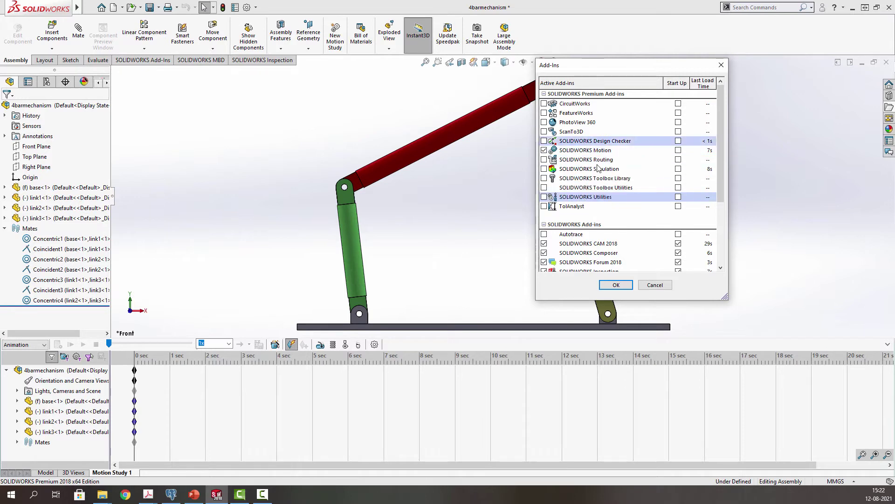
{"action": "left_click", "coordinate": [615, 285]}
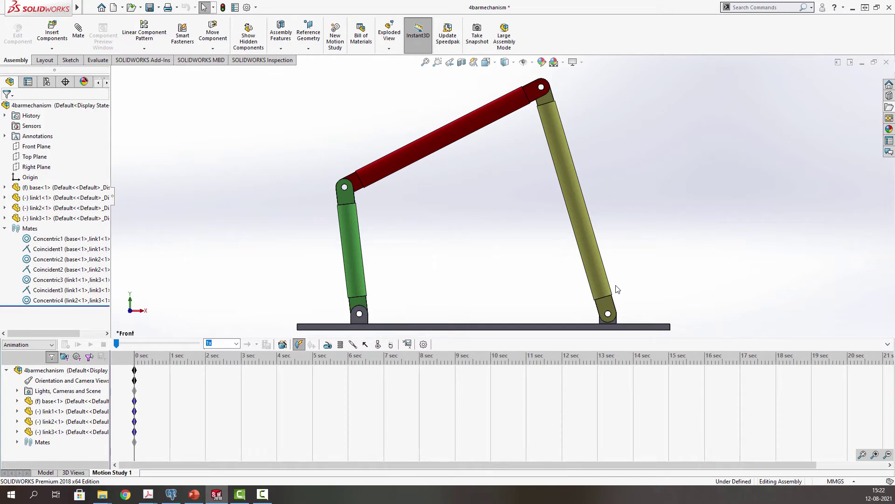
- Set the study type to Motion Analysis and reposition the linkage so link1 leans slightly outward from upright
{"action": "left_click", "coordinate": [36, 345]}
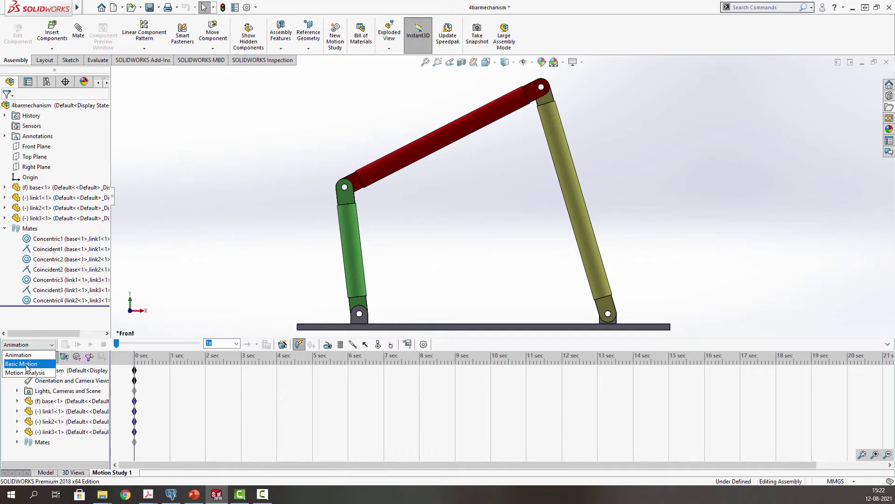
{"action": "left_click", "coordinate": [23, 372]}
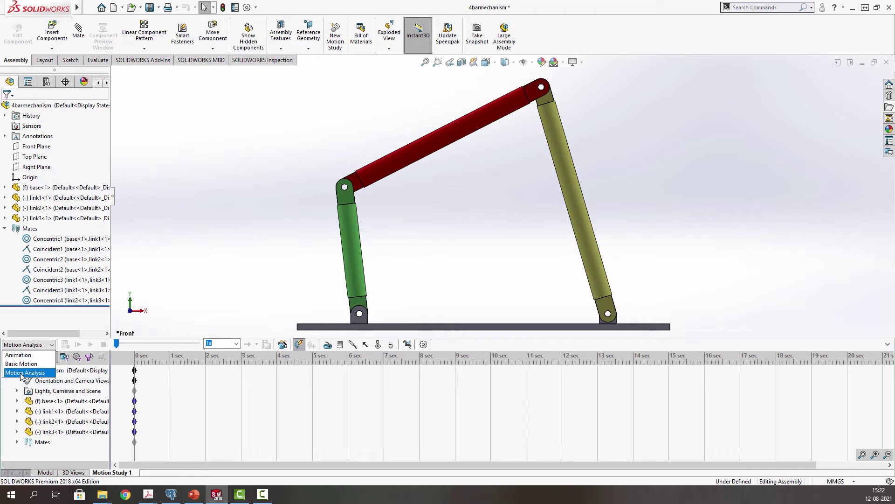
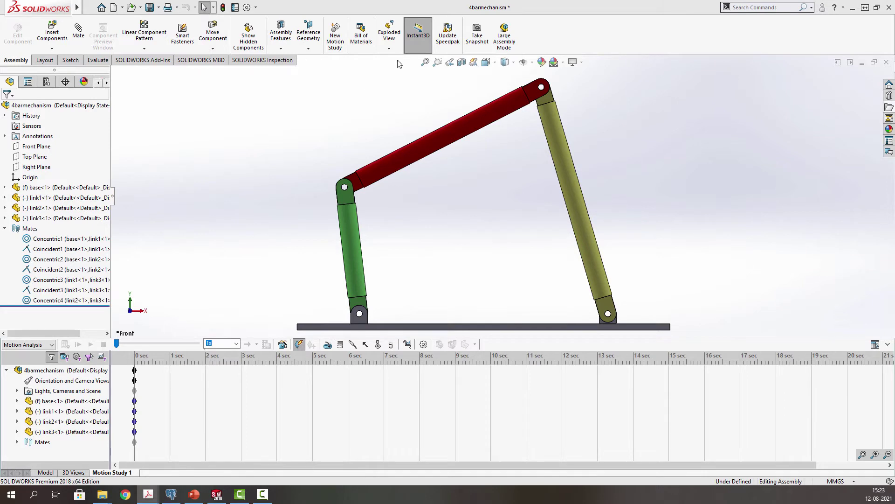
{"action": "left_click_drag", "start_coordinate": [545, 99], "coordinate": [517, 105]}
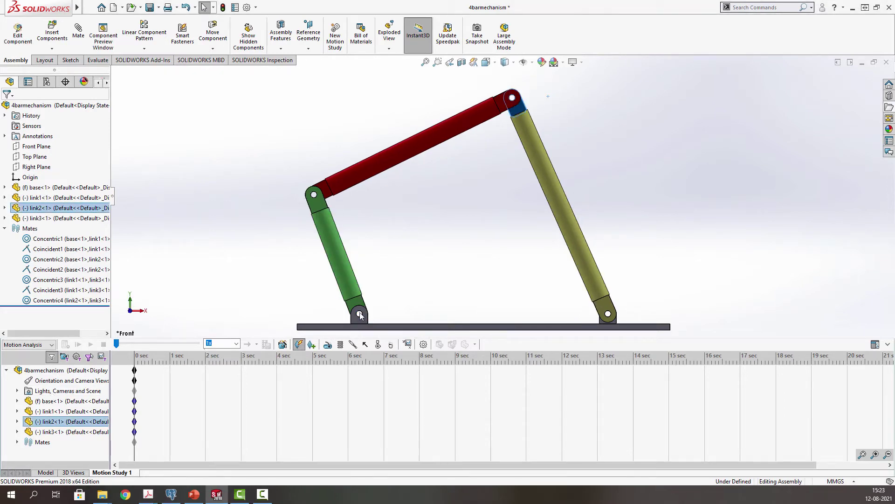
{"action": "left_click_drag", "start_coordinate": [320, 204], "coordinate": [345, 241]}
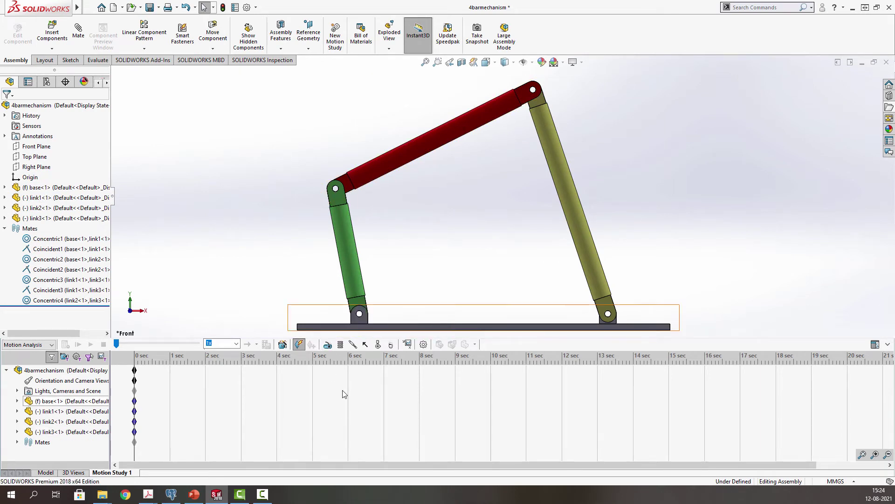
- Define a rotary motor on link1's hole face at the base pivot, reverse its direction, and make it move relative to the base
{"action": "left_click", "coordinate": [328, 345]}
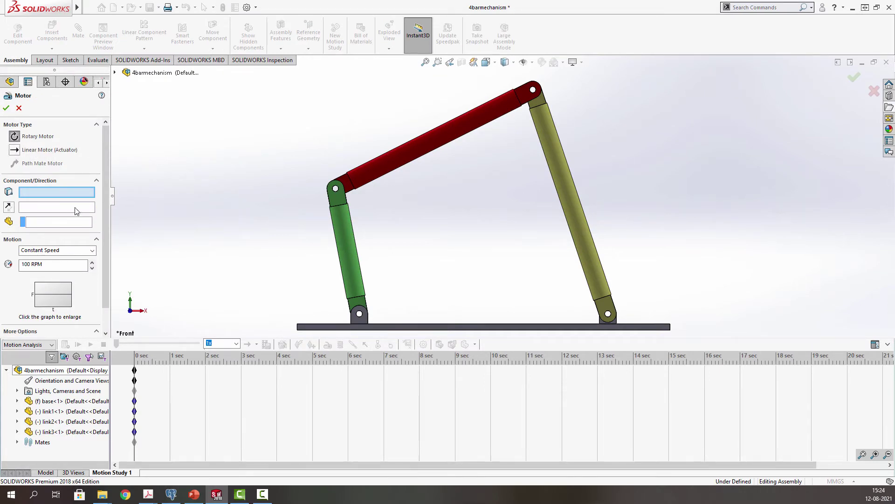
{"action": "scroll", "coordinate": [359, 313], "scroll_direction": "down", "scroll_amount": 10}
{"action": "middle_click_drag", "start_coordinate": [449, 255], "coordinate": [429, 242]}
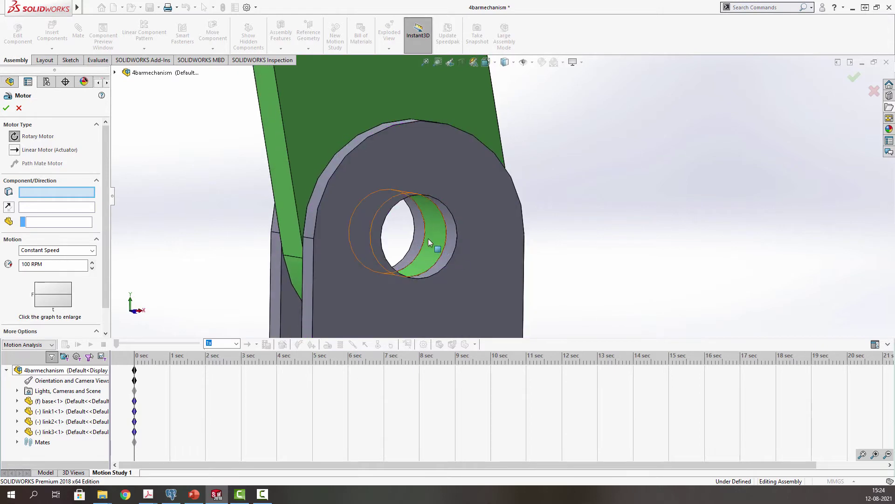
{"action": "left_click", "coordinate": [430, 242]}
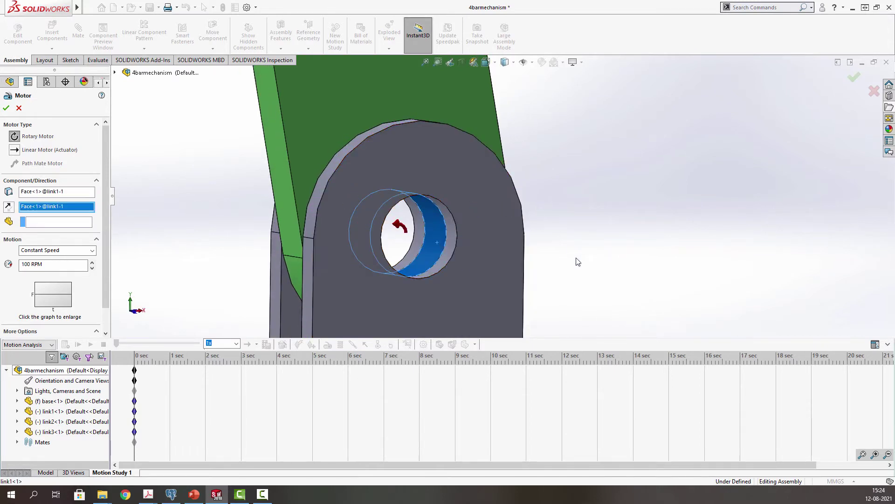
{"action": "scroll", "coordinate": [578, 261], "scroll_direction": "up", "scroll_amount": 10}
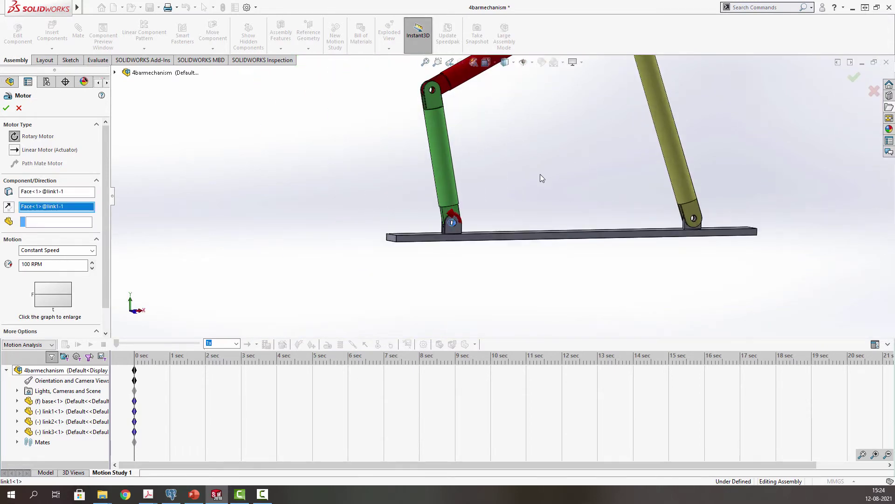
{"action": "left_click", "coordinate": [7, 207]}
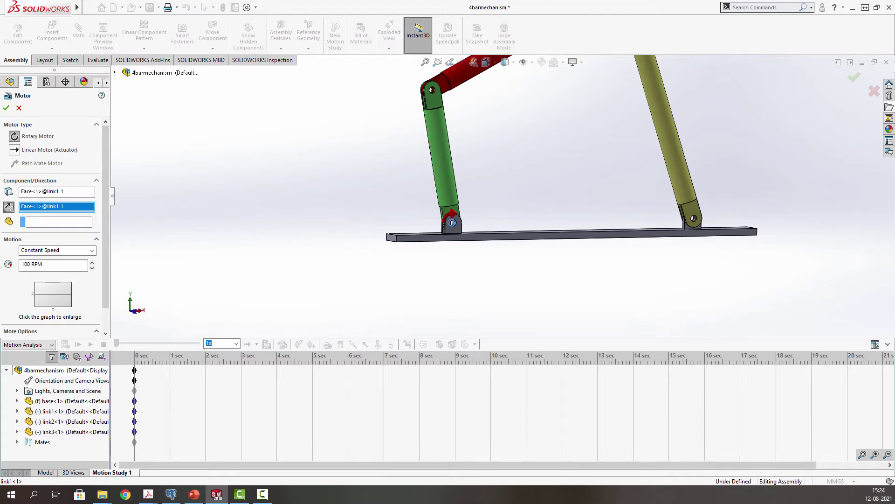
{"action": "left_click", "coordinate": [34, 224]}
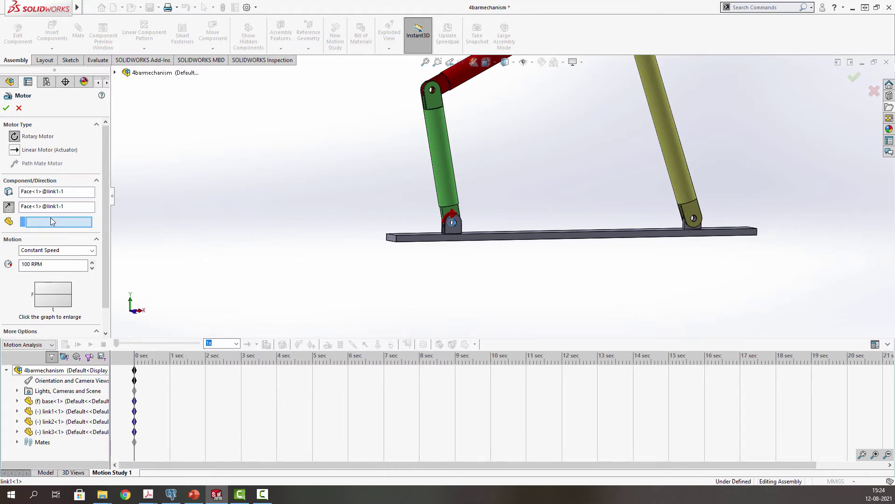
{"action": "left_click", "coordinate": [454, 229]}
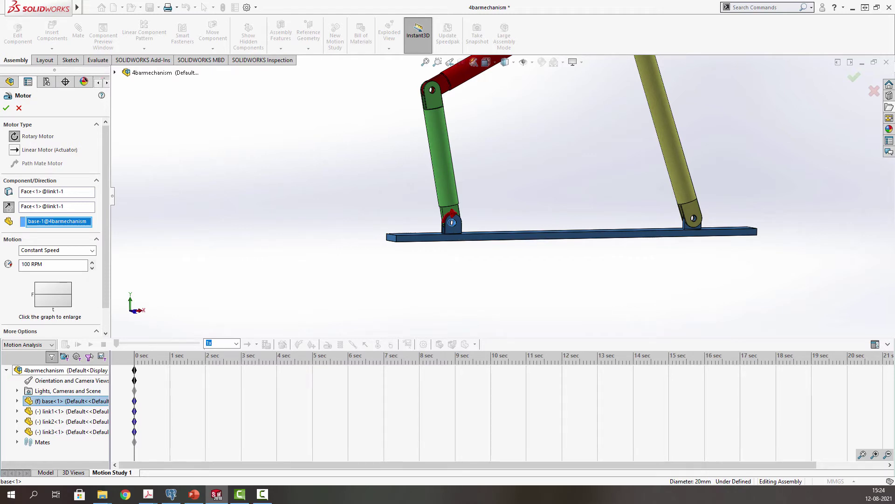
{"action": "key", "text": "f"}
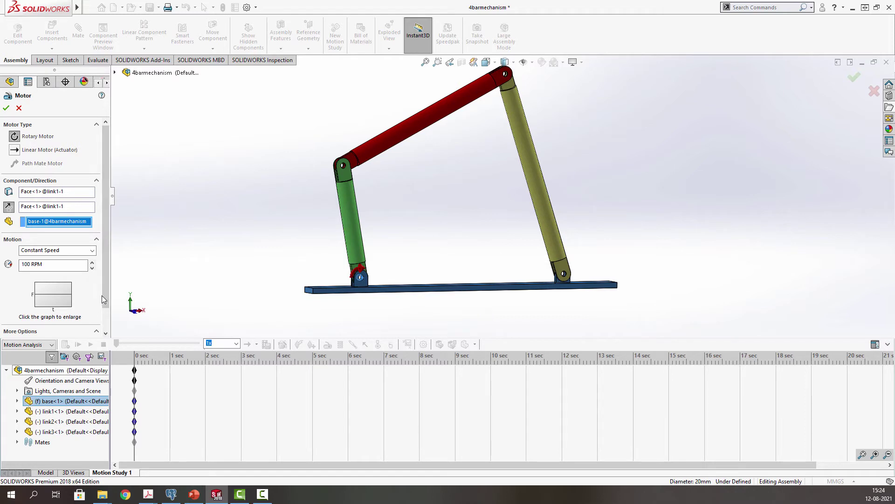
- Drive the motor with the displacement expression STEP(TIME,0,0D,3,20D) and accept the function
{"action": "left_click", "coordinate": [92, 251]}
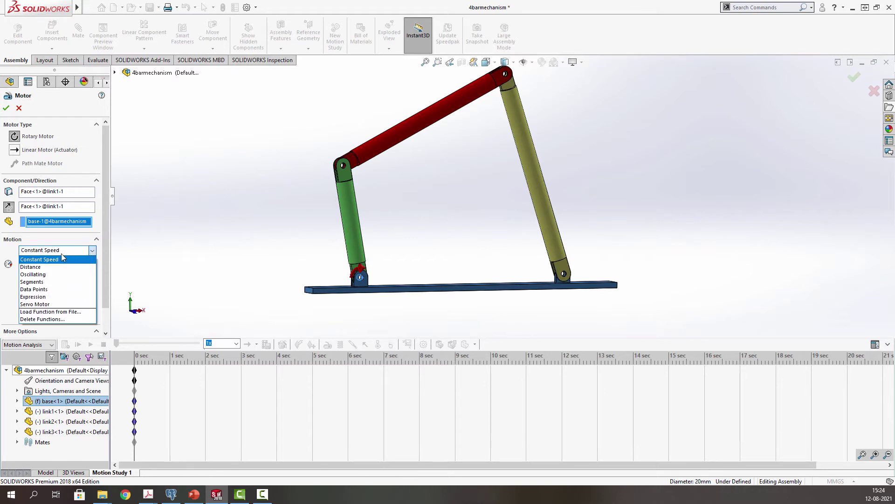
{"action": "left_click", "coordinate": [37, 297]}
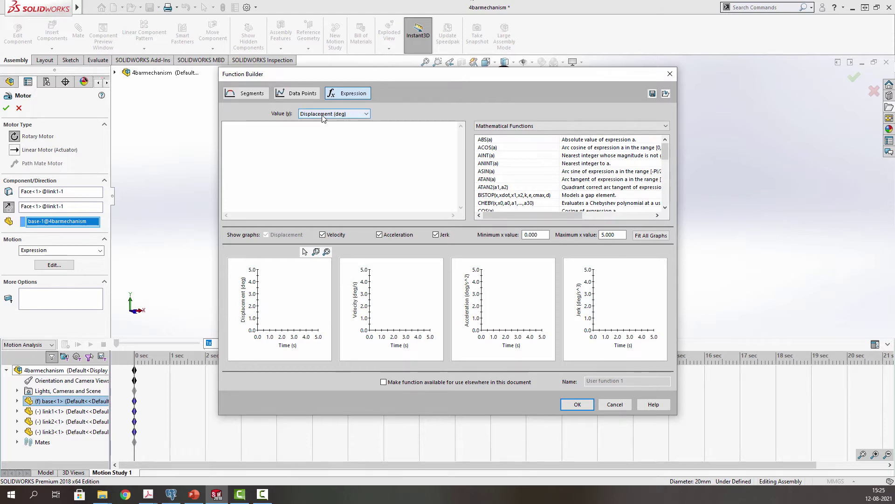
{"action": "left_click", "coordinate": [237, 125]}
{"action": "type", "text": "STEP("}
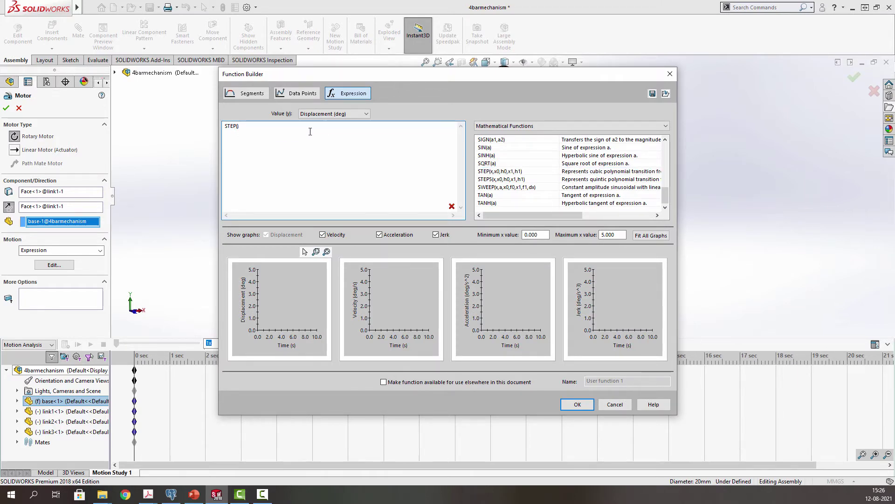
{"action": "type", "text": "TIME,0,0D,1,20D"}
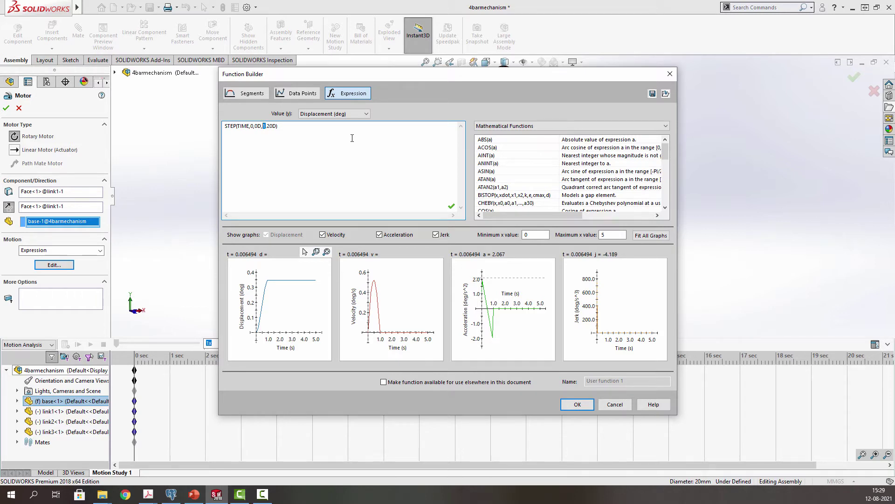
{"action": "type", "text": "3"}
{"action": "left_click", "coordinate": [284, 128]}
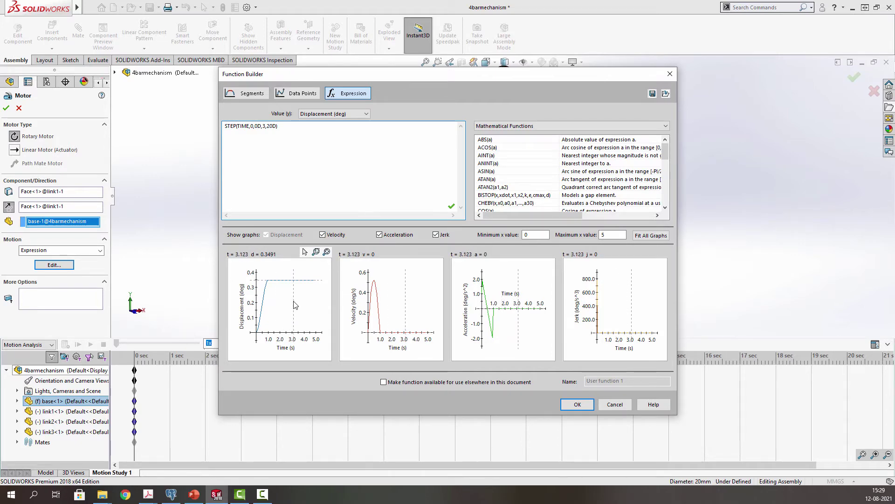
{"action": "left_click", "coordinate": [578, 405]}
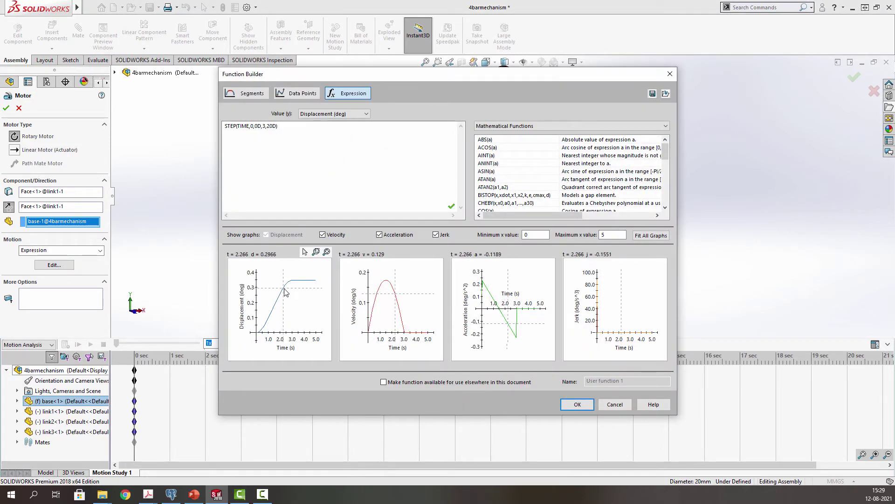
{"action": "mouse_move", "coordinate": [290, 283]}
{"action": "left_click", "coordinate": [577, 404]}
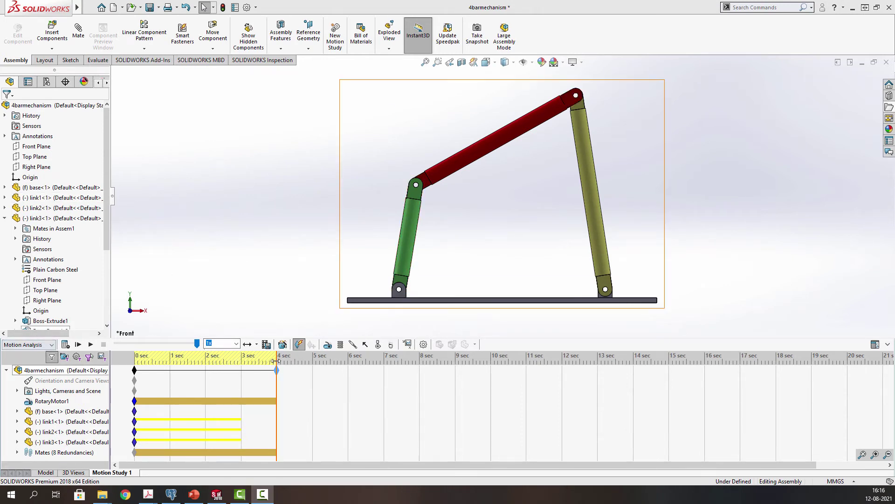
- Calculate the motion study and play back the linkage motion, viewing it from an angle and from the front
{"action": "left_click", "coordinate": [65, 345]}
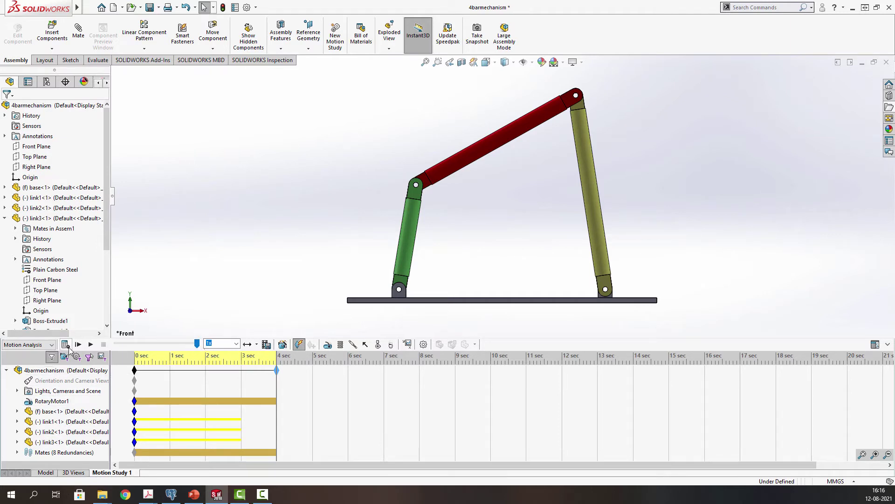
{"action": "left_click", "coordinate": [89, 344]}
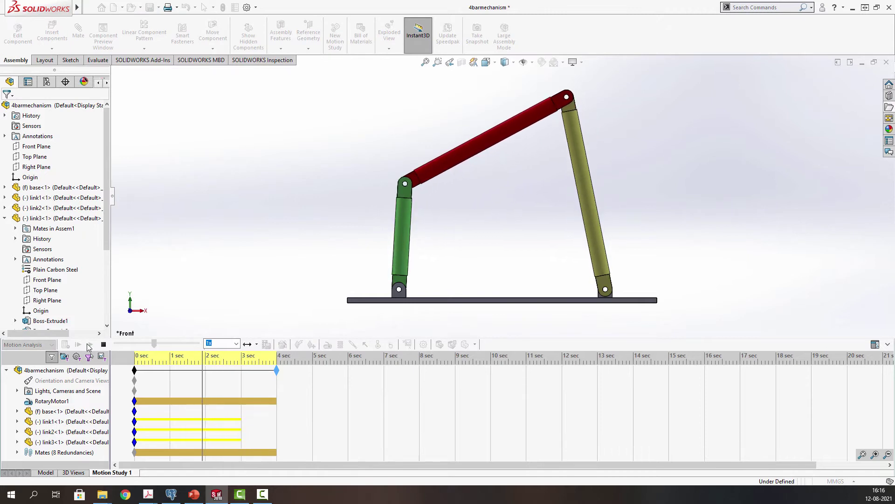
{"action": "middle_click_drag", "start_coordinate": [254, 258], "coordinate": [290, 268]}
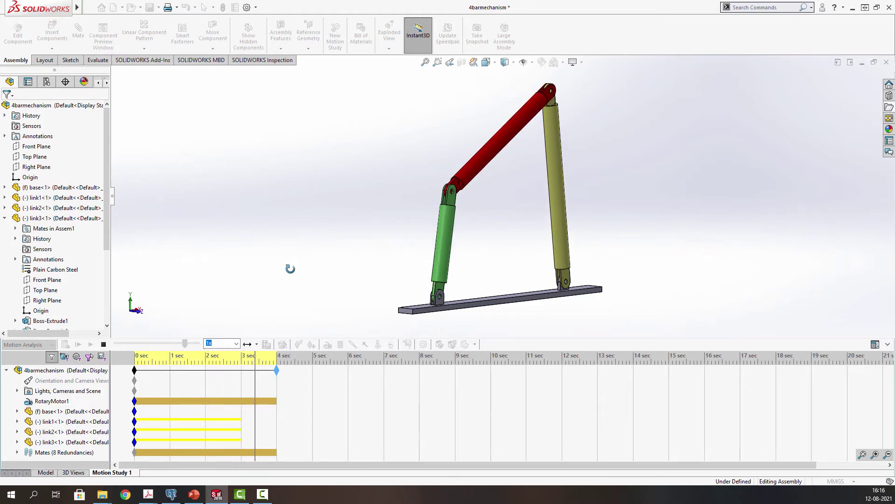
{"action": "key", "text": "ctrl+1"}
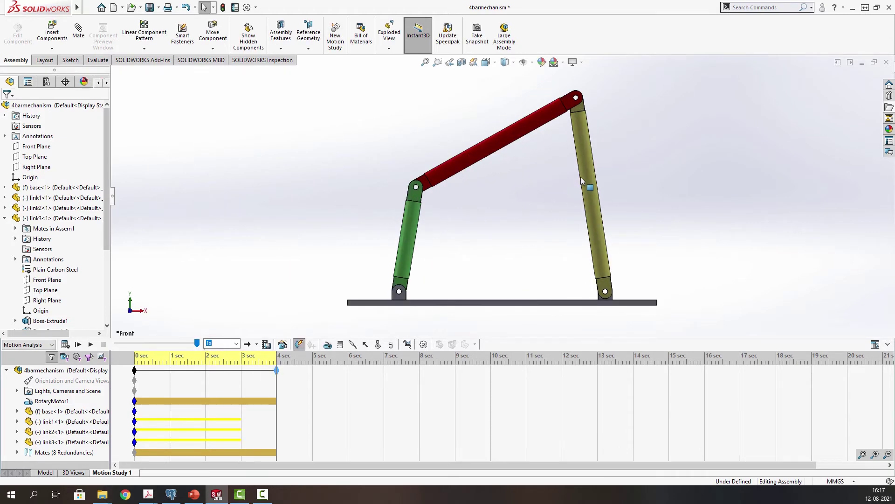
- Create a motion plot of link1's Center of Mass Position, X Component, against time, with the base as the reference component
{"action": "scroll", "coordinate": [581, 178], "scroll_direction": "down", "scroll_amount": 1}
{"action": "left_click", "coordinate": [376, 228]}
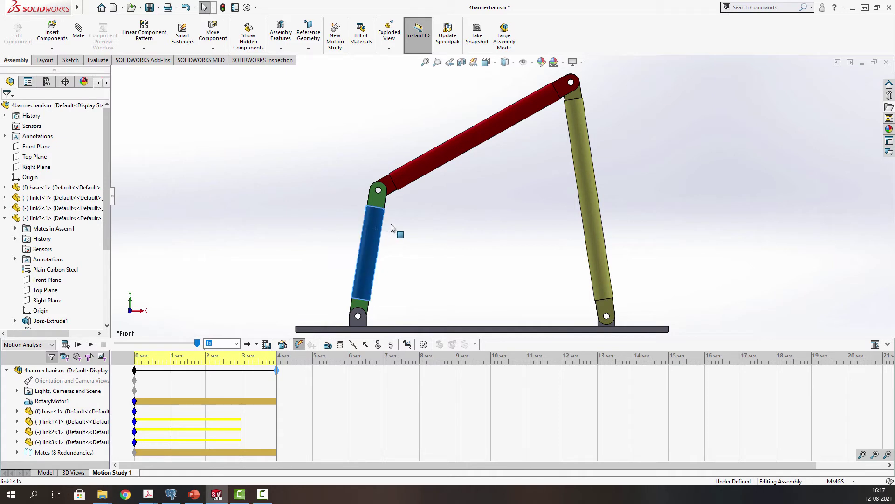
{"action": "right_click", "coordinate": [391, 226]}
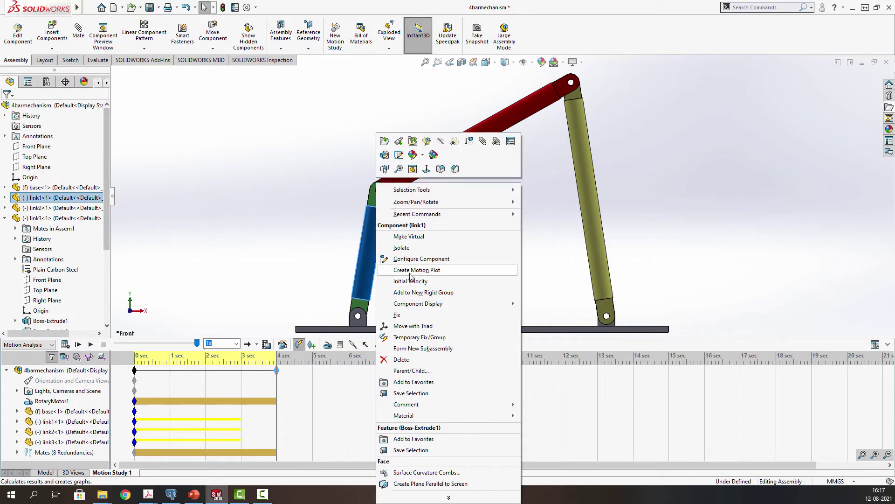
{"action": "left_click", "coordinate": [410, 271]}
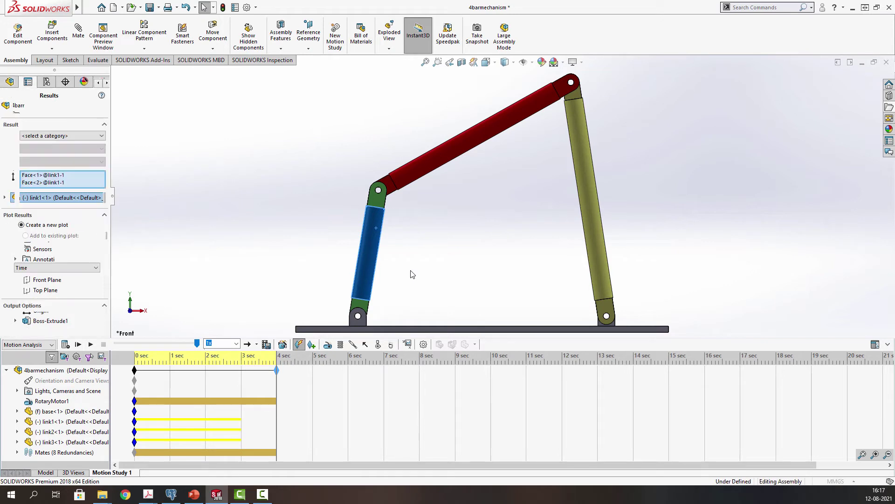
{"action": "left_click", "coordinate": [32, 138]}
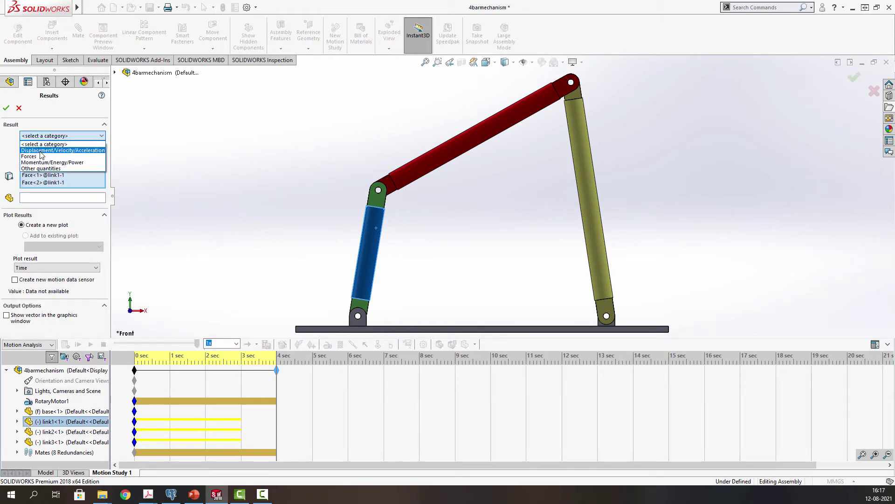
{"action": "left_click", "coordinate": [40, 150]}
{"action": "left_click", "coordinate": [40, 148]}
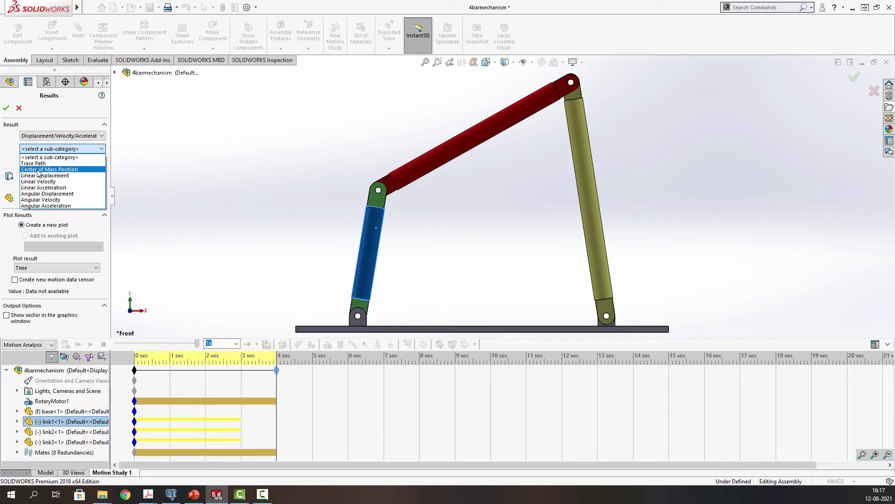
{"action": "left_click", "coordinate": [39, 169]}
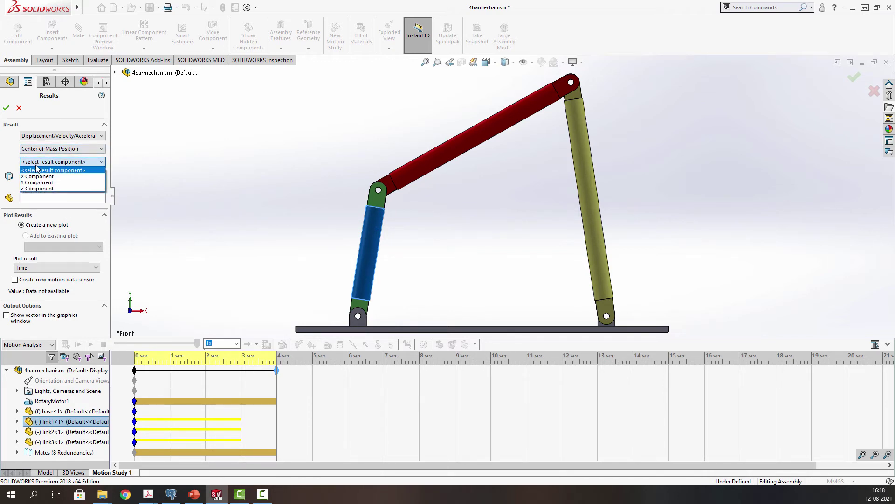
{"action": "left_click", "coordinate": [411, 328]}
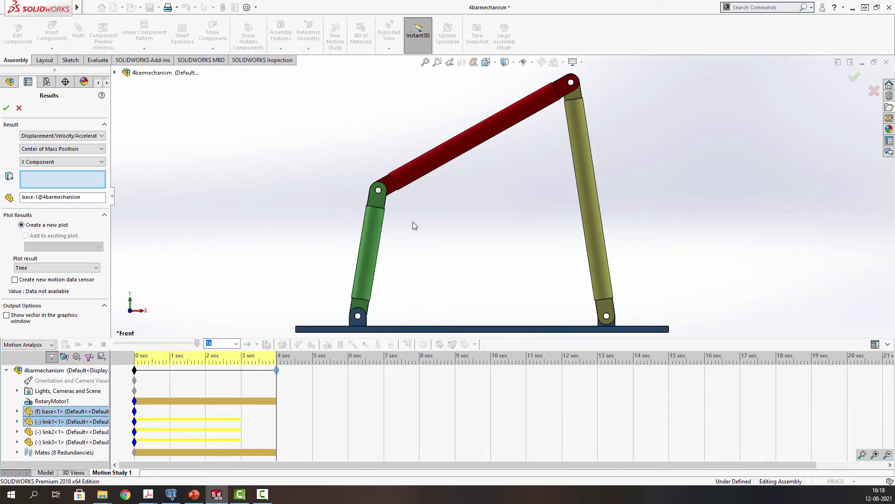
{"action": "left_click", "coordinate": [9, 109]}
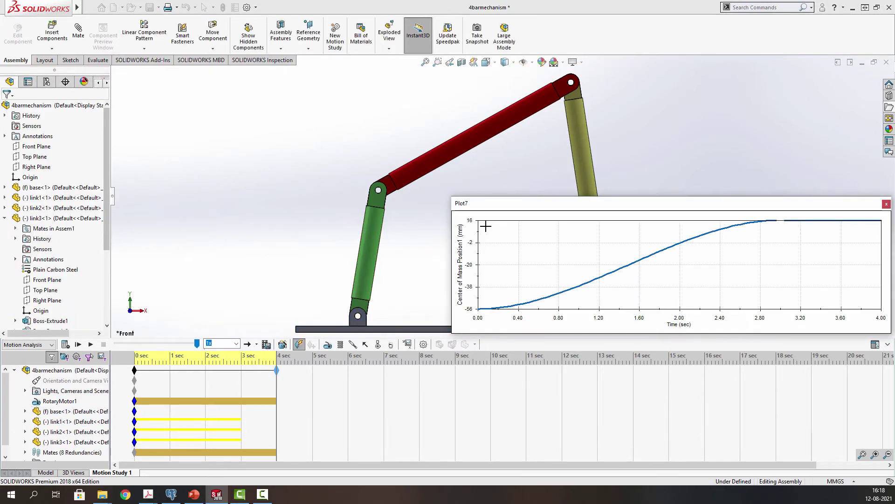
- Move the center of mass plot window aside so that link1 is uncovered
{"action": "left_click_drag", "start_coordinate": [493, 206], "coordinate": [417, 149]}
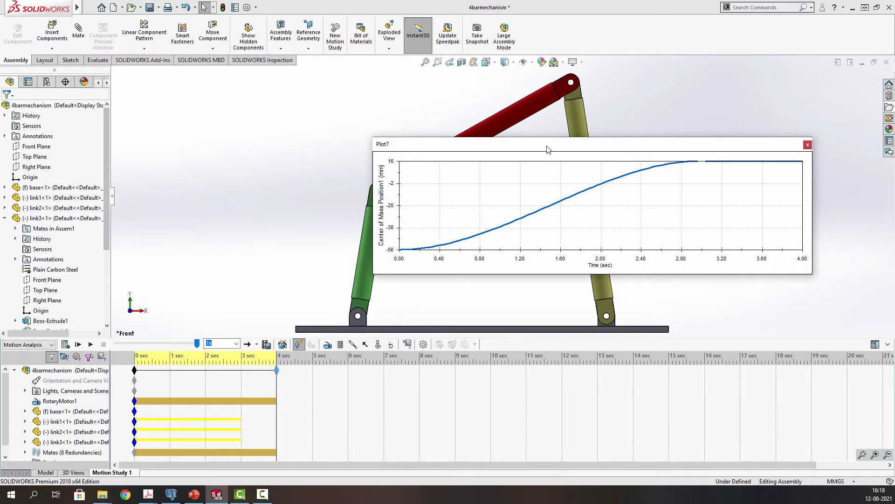
{"action": "left_click_drag", "start_coordinate": [560, 134], "coordinate": [473, 152]}
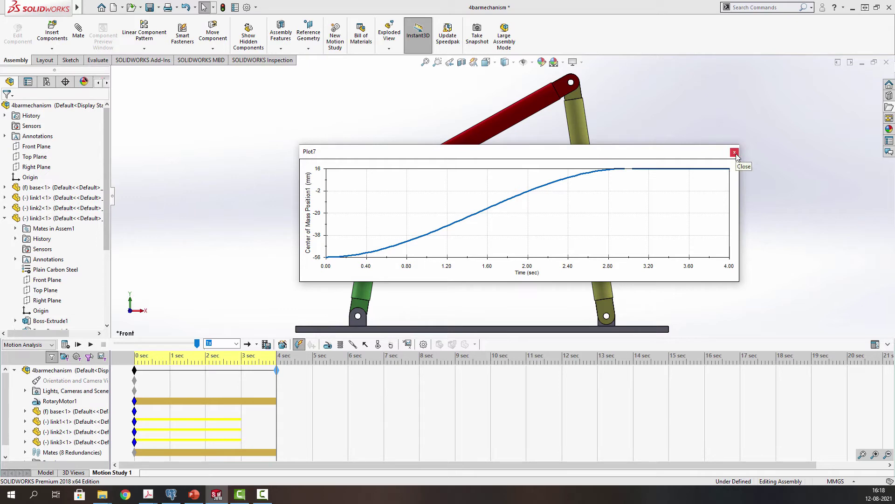
{"action": "left_click_drag", "start_coordinate": [495, 156], "coordinate": [619, 187]}
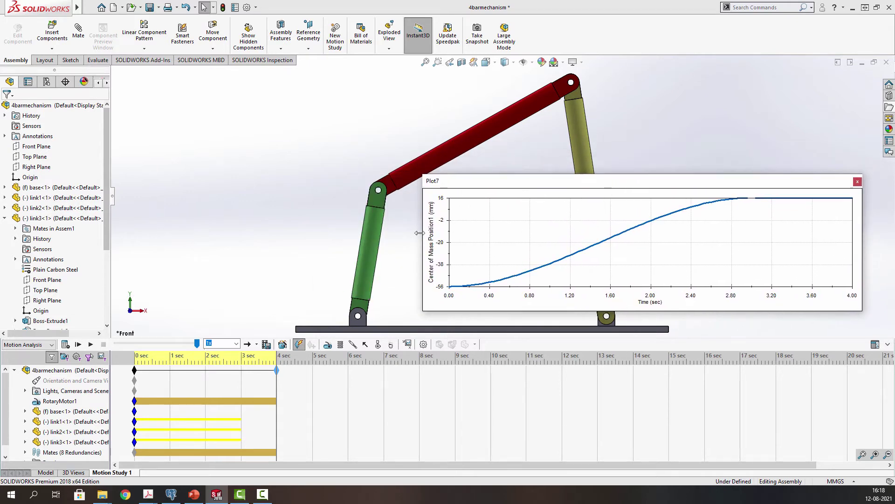
- Shrink the center of mass plot window, place it clear of the linkage, and play the motion from the start
{"action": "left_click_drag", "start_coordinate": [419, 232], "coordinate": [609, 232]}
{"action": "left_click_drag", "start_coordinate": [633, 183], "coordinate": [637, 120]}
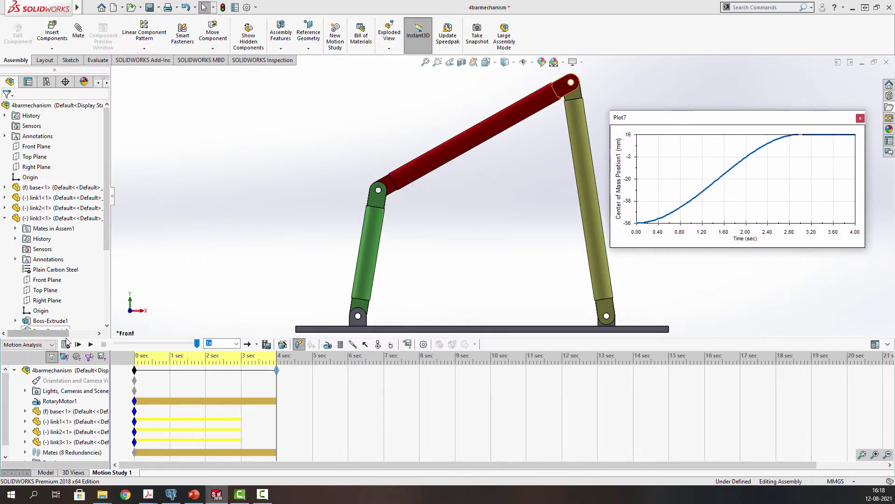
{"action": "left_click", "coordinate": [79, 345]}
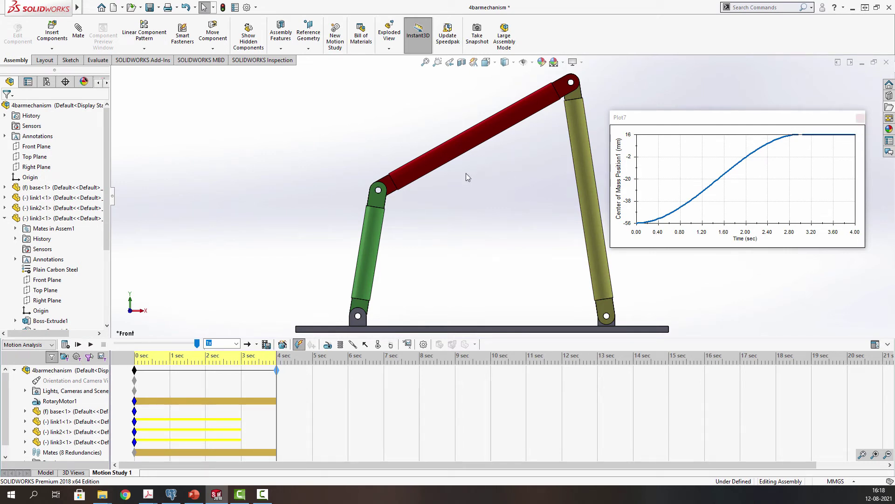
{"action": "left_click", "coordinate": [633, 125]}
- Edit the center of mass plot in the study results to show the Y Component, and replay the motion from the start
{"action": "scroll", "coordinate": [100, 416], "scroll_direction": "down", "scroll_amount": 1}
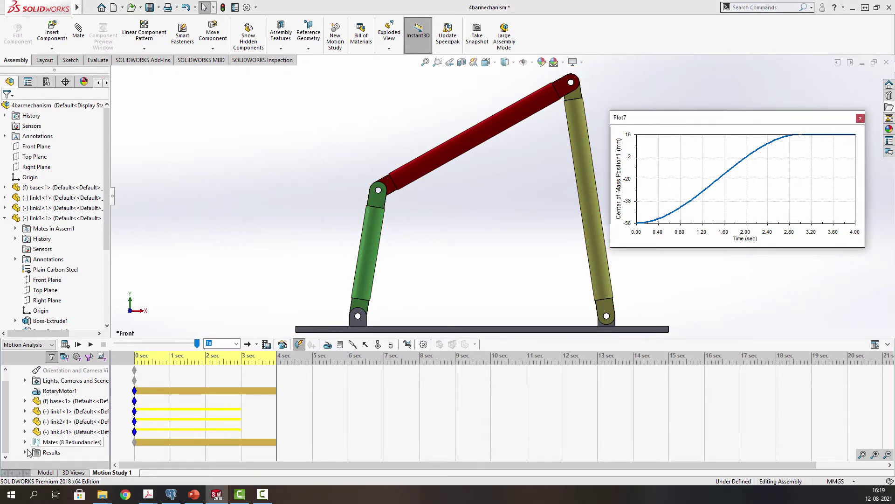
{"action": "left_click", "coordinate": [26, 452]}
{"action": "right_click", "coordinate": [61, 451]}
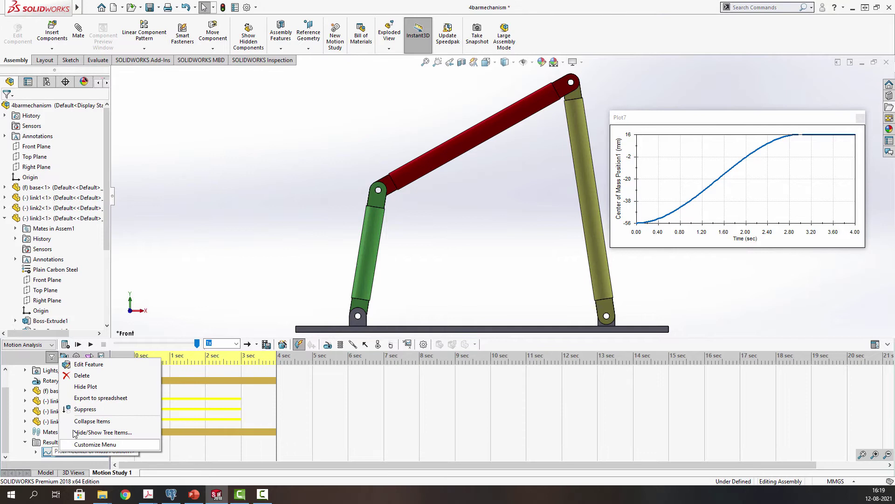
{"action": "left_click", "coordinate": [83, 376]}
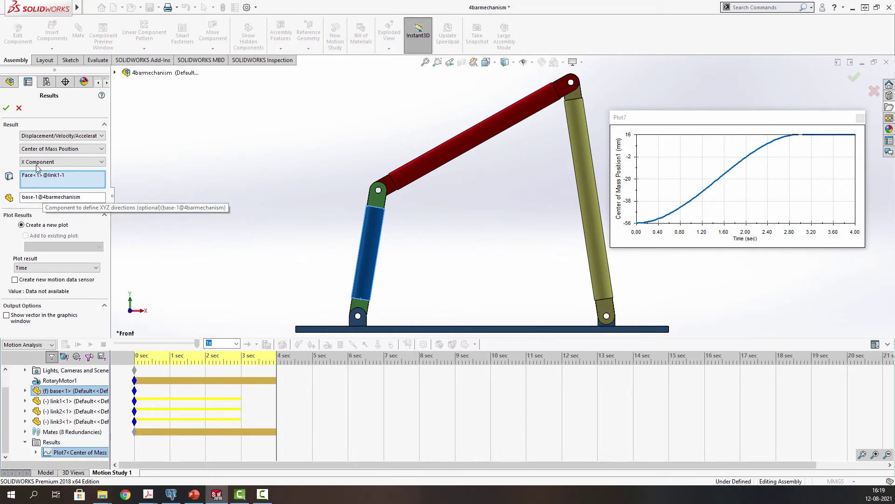
{"action": "left_click", "coordinate": [60, 161]}
{"action": "left_click", "coordinate": [46, 169]}
{"action": "left_click", "coordinate": [36, 197]}
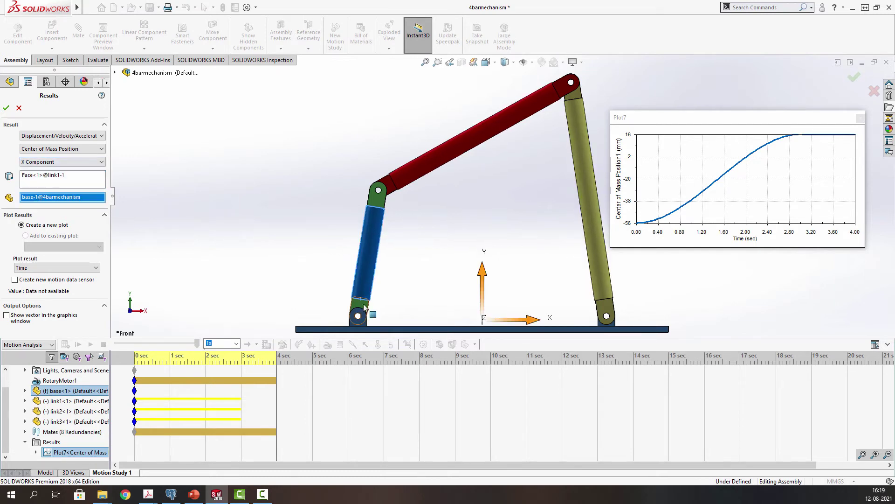
{"action": "left_click", "coordinate": [34, 163]}
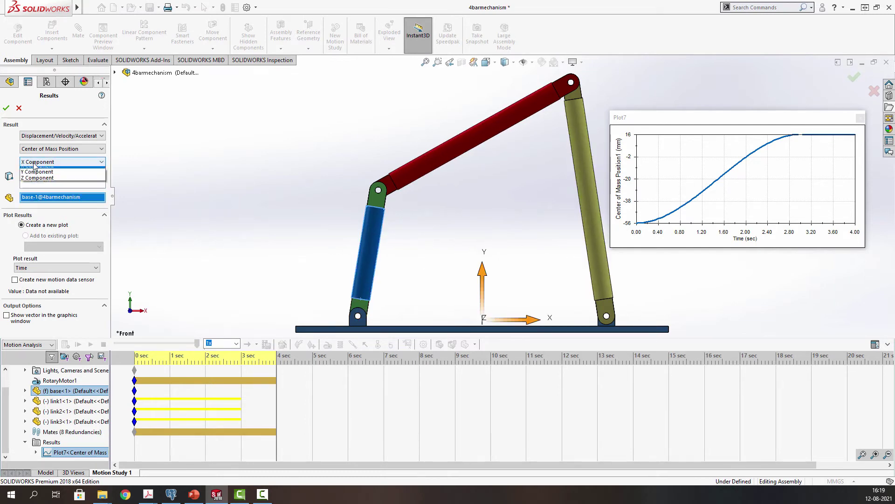
{"action": "left_click", "coordinate": [29, 183]}
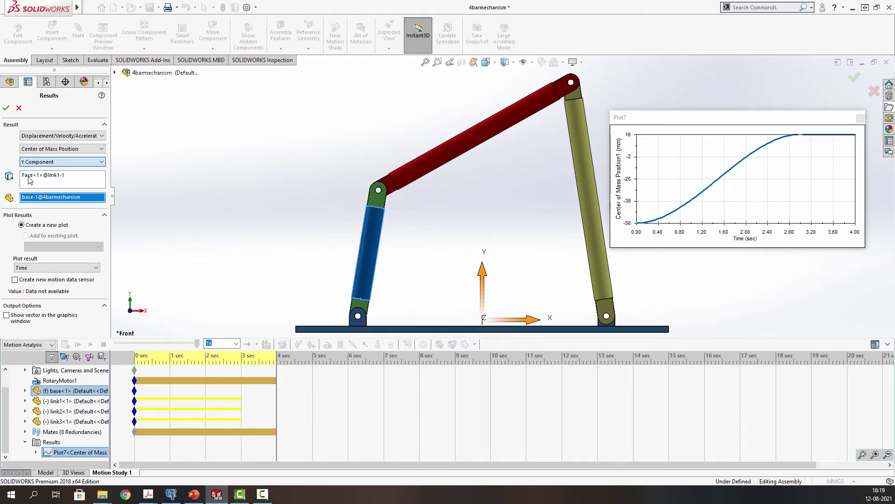
{"action": "left_click", "coordinate": [6, 109]}
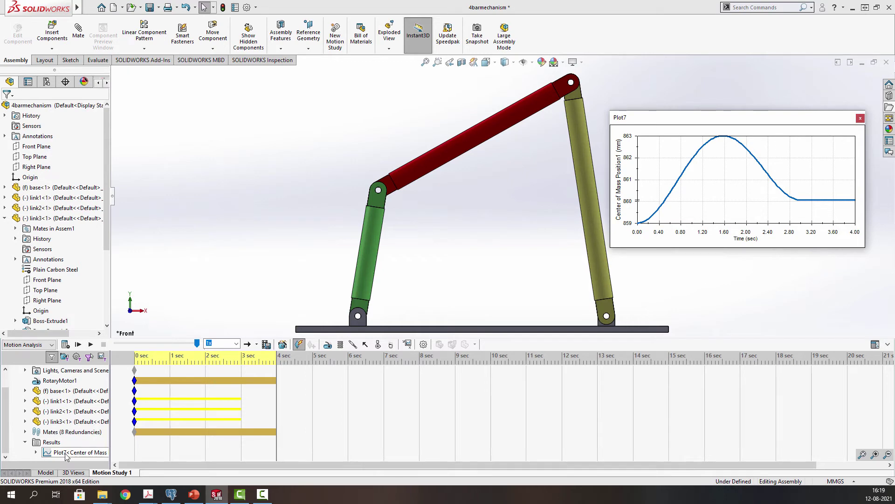
{"action": "left_click", "coordinate": [78, 344]}
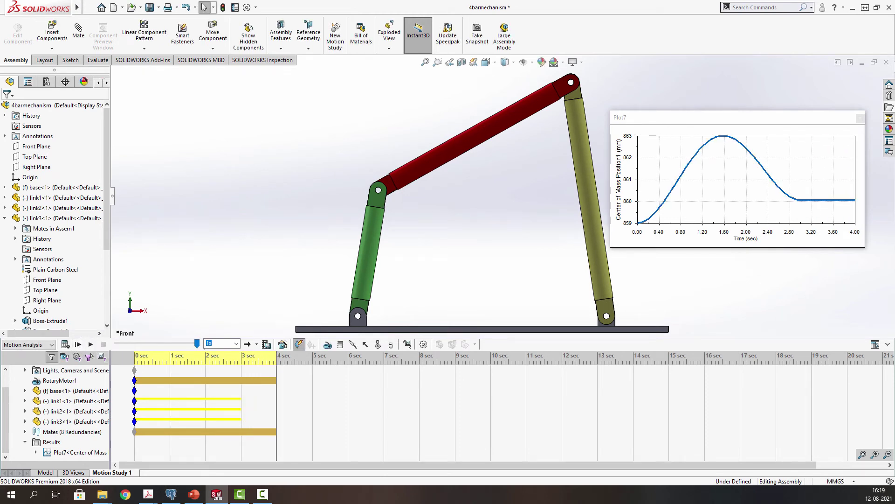
- Edit the link1 plot again, changing its result to Trace Path and clearing the selected link1 face
{"action": "left_click", "coordinate": [75, 452]}
{"action": "right_click", "coordinate": [74, 452]}
{"action": "key", "text": "Escape"}
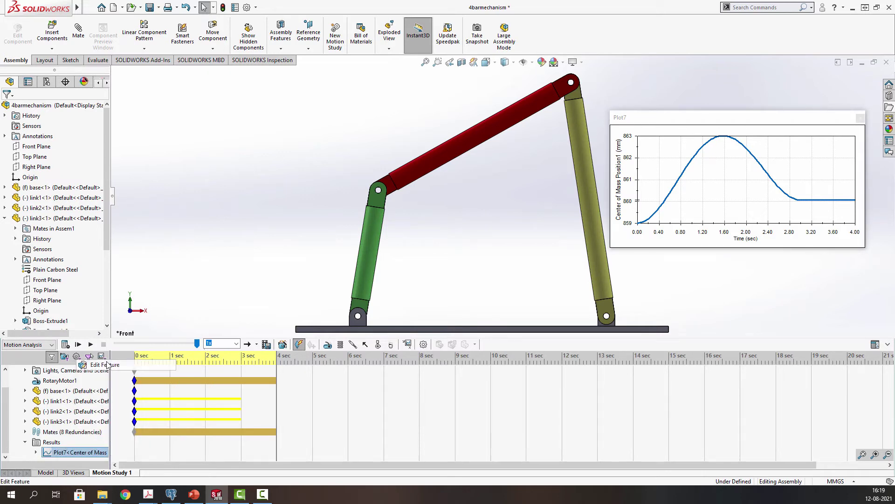
{"action": "left_click", "coordinate": [102, 357]}
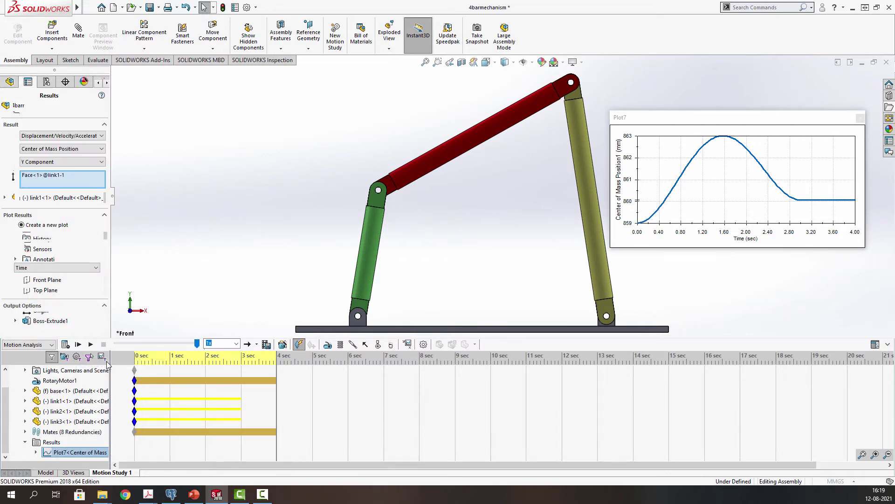
{"action": "left_click", "coordinate": [36, 147]}
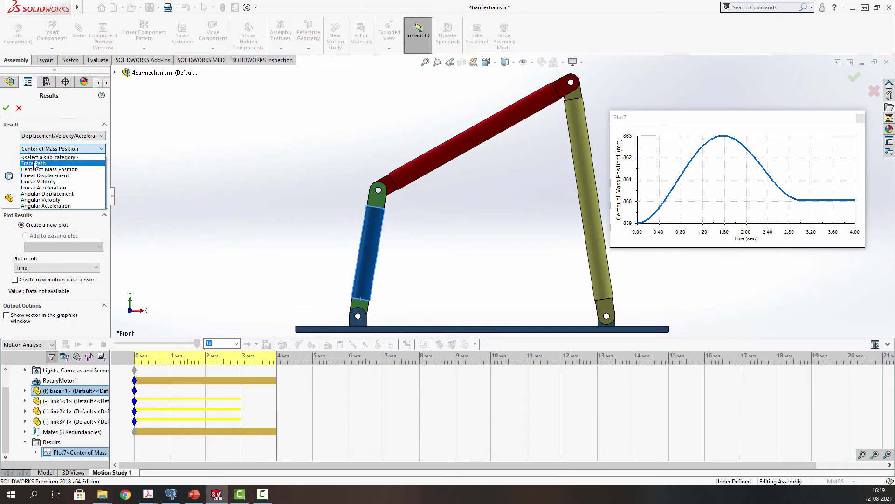
{"action": "left_click", "coordinate": [33, 161]}
{"action": "left_click", "coordinate": [39, 176]}
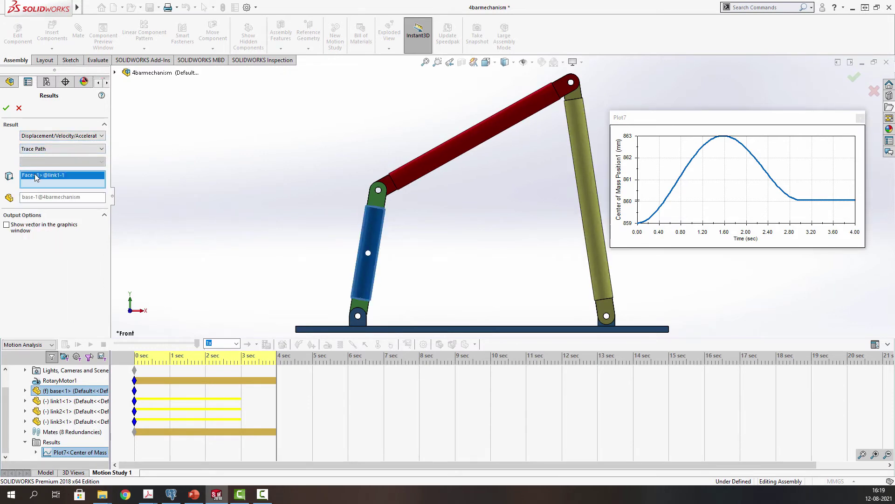
{"action": "right_click", "coordinate": [37, 176]}
{"action": "left_click", "coordinate": [59, 192]}
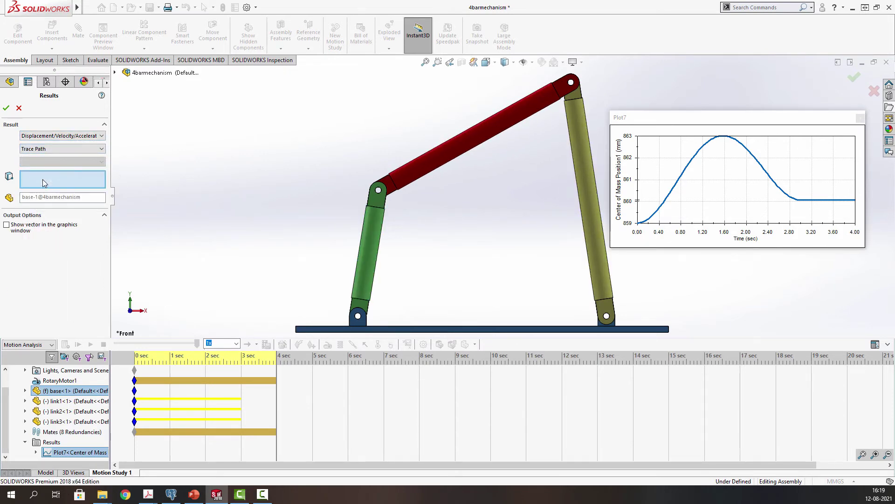
- Use the vertex where link1's upper fork meets its cylindrical body as the trace point and accept the plot
{"action": "scroll", "coordinate": [364, 212], "scroll_direction": "down", "scroll_amount": 10}
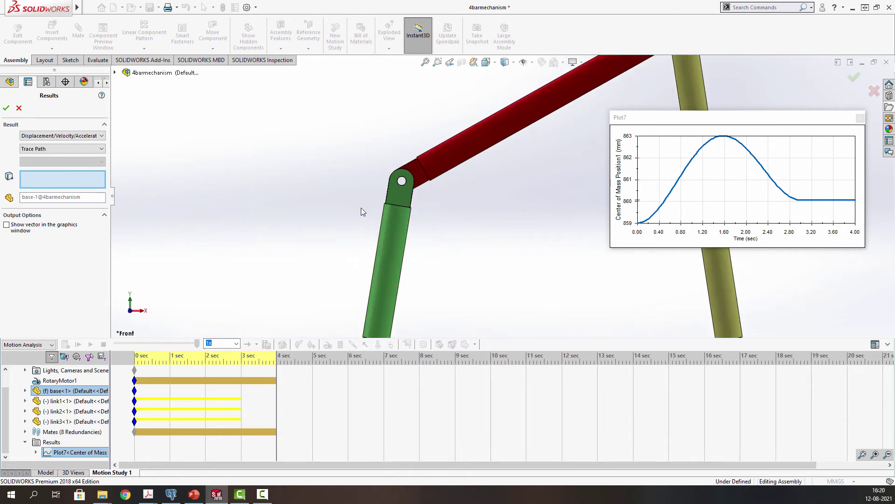
{"action": "middle_click_drag", "start_coordinate": [508, 214], "coordinate": [457, 183]}
{"action": "left_click", "coordinate": [459, 185]}
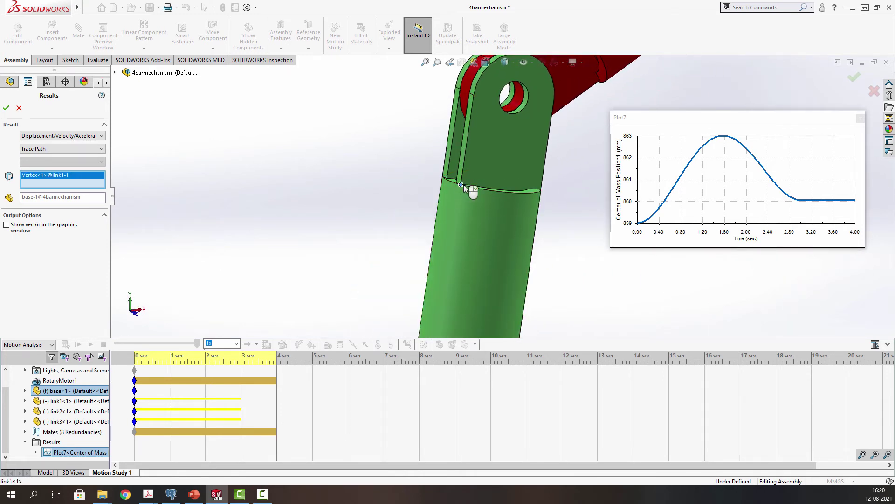
{"action": "scroll", "coordinate": [471, 236], "scroll_direction": "up", "scroll_amount": 5}
{"action": "scroll", "coordinate": [471, 235], "scroll_direction": "down", "scroll_amount": 1}
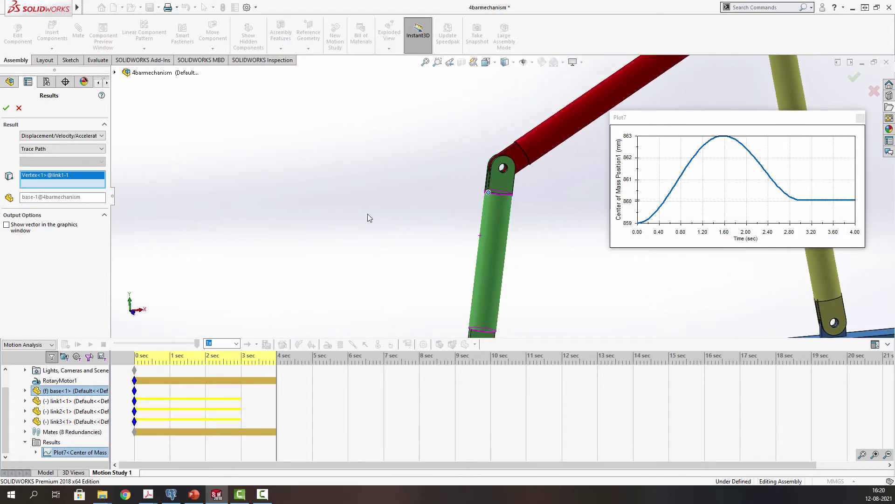
{"action": "left_click", "coordinate": [6, 109]}
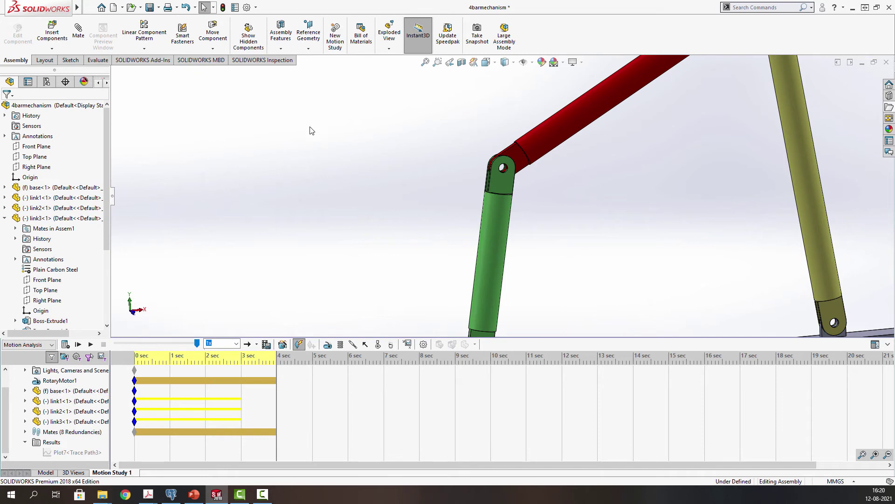
- Show the link1 trace path plot in the graphics area with the whole linkage in view
{"action": "scroll", "coordinate": [419, 218], "scroll_direction": "up", "scroll_amount": 6}
{"action": "scroll", "coordinate": [559, 219], "scroll_direction": "down", "scroll_amount": 1}
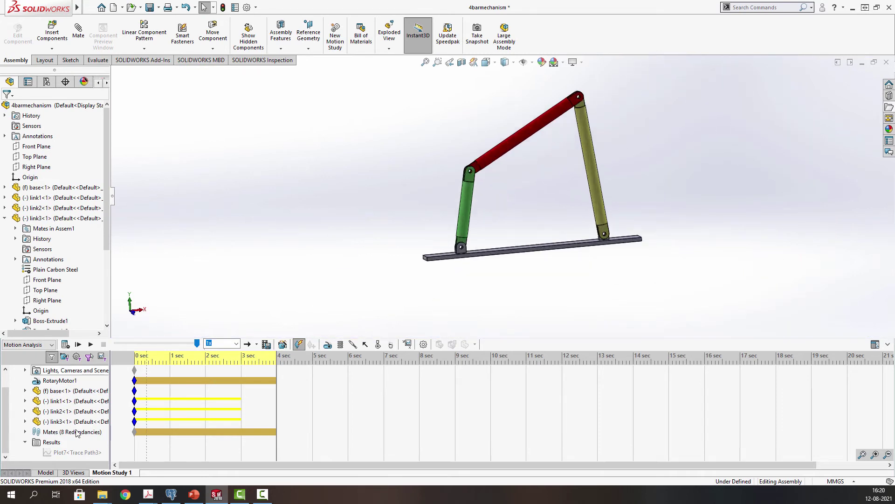
{"action": "right_click", "coordinate": [71, 453]}
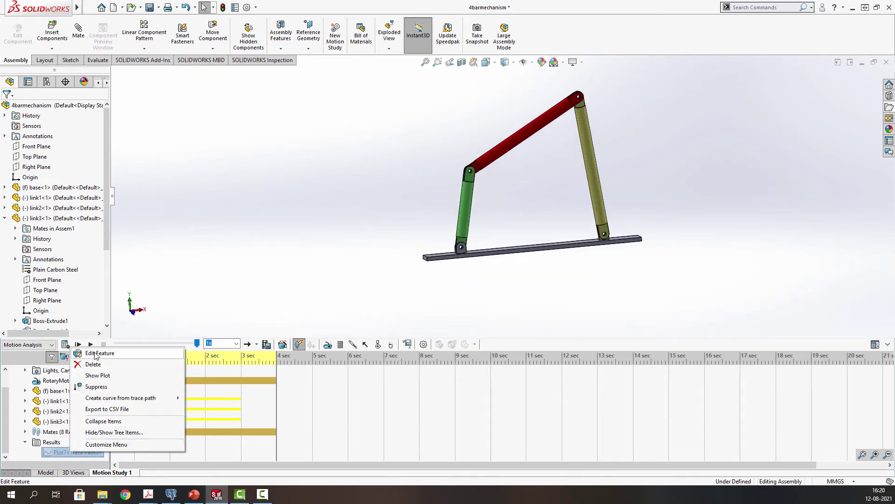
{"action": "left_click", "coordinate": [97, 375]}
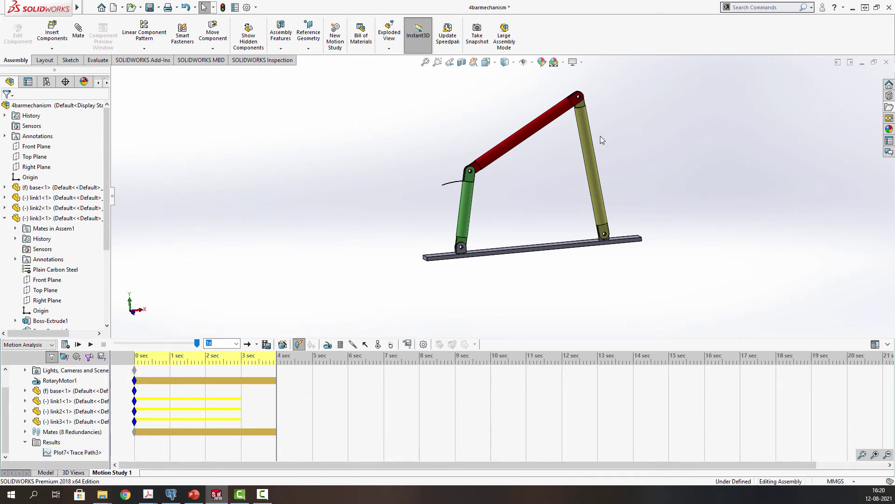
- Start a motion plot from the link3 corner vertex near the link1 joint, with Displacement/Velocity/Acceleration as category and Trace Path as result
{"action": "scroll", "coordinate": [572, 119], "scroll_direction": "down", "scroll_amount": 5}
{"action": "scroll", "coordinate": [579, 187], "scroll_direction": "up", "scroll_amount": 3}
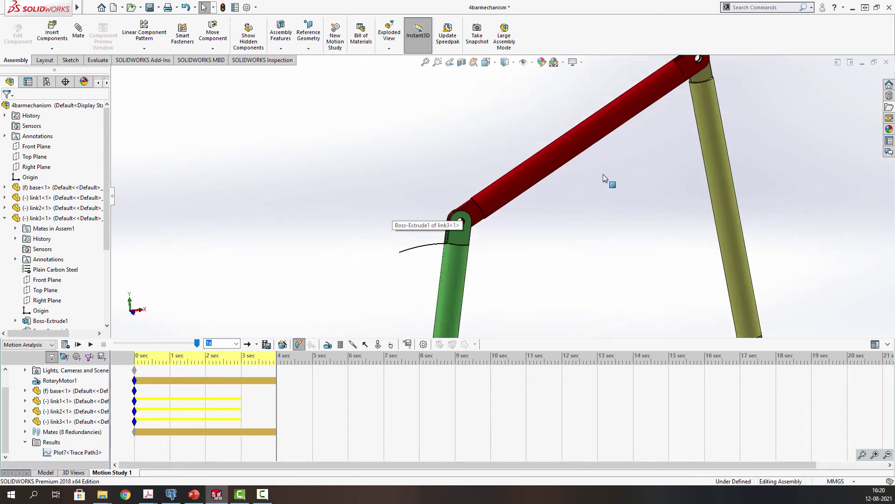
{"action": "scroll", "coordinate": [414, 223], "scroll_direction": "down", "scroll_amount": 8}
{"action": "scroll", "coordinate": [303, 266], "scroll_direction": "up", "scroll_amount": 1}
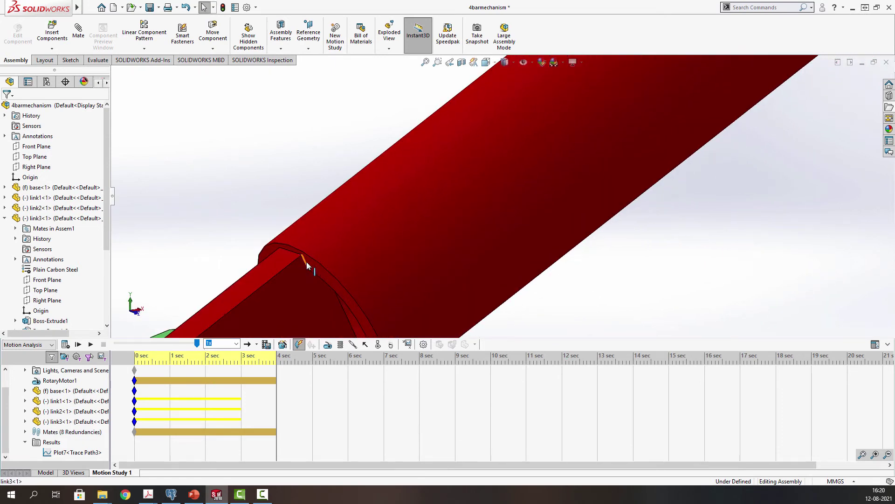
{"action": "right_click", "coordinate": [301, 256]}
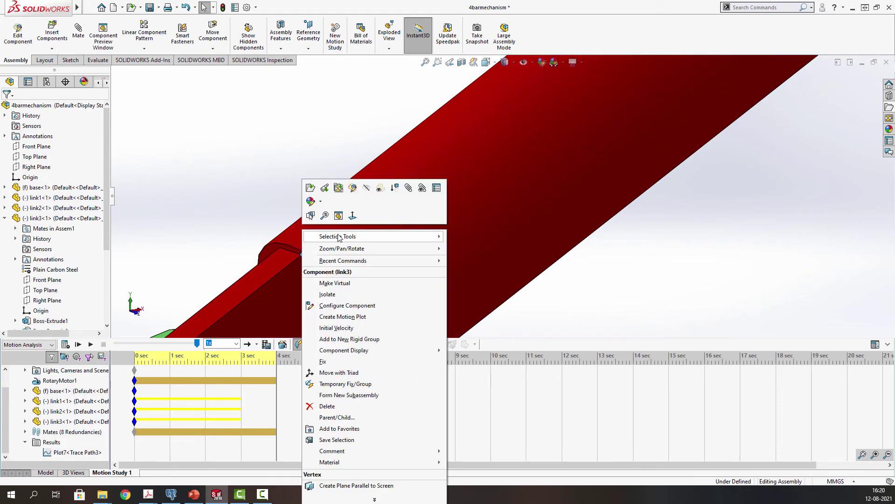
{"action": "left_click", "coordinate": [334, 316]}
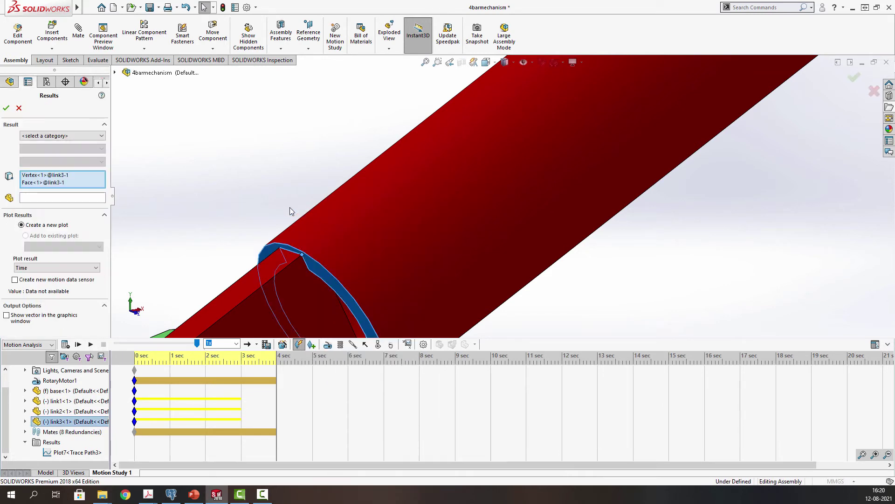
{"action": "left_click", "coordinate": [39, 136]}
{"action": "left_click", "coordinate": [39, 151]}
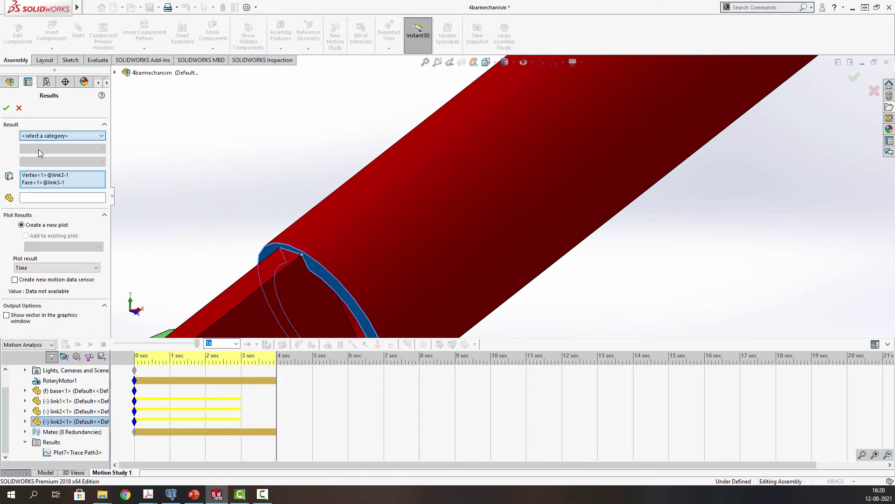
{"action": "left_click", "coordinate": [37, 148]}
{"action": "left_click", "coordinate": [34, 162]}
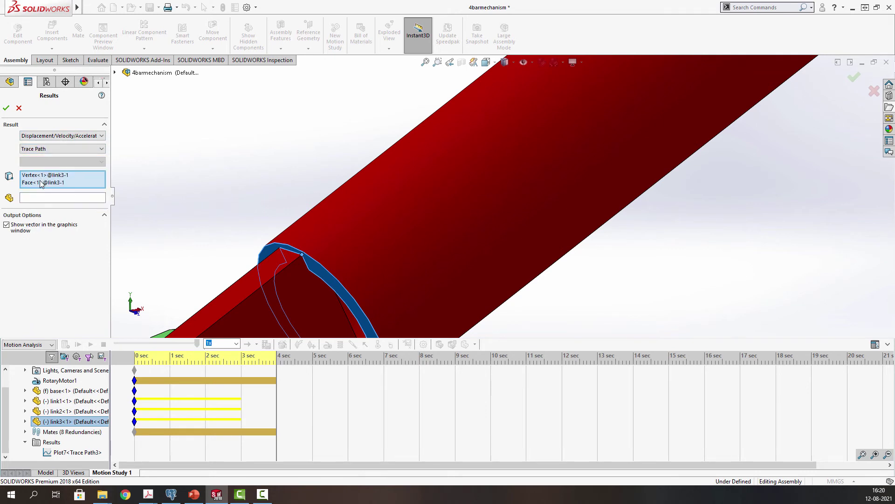
- Replace the plot's selections with only the link3 corner vertex and accept the trace path
{"action": "left_click", "coordinate": [60, 179]}
{"action": "right_click", "coordinate": [60, 181]}
{"action": "left_click", "coordinate": [65, 183]}
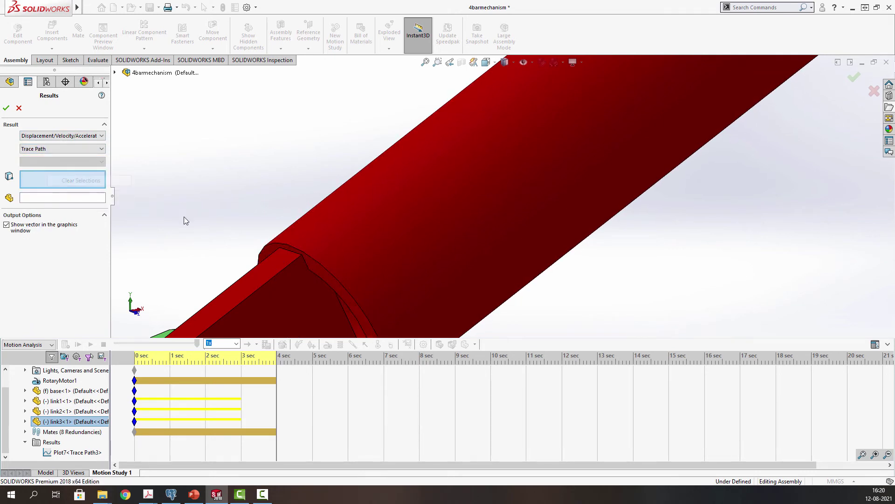
{"action": "left_click", "coordinate": [301, 255]}
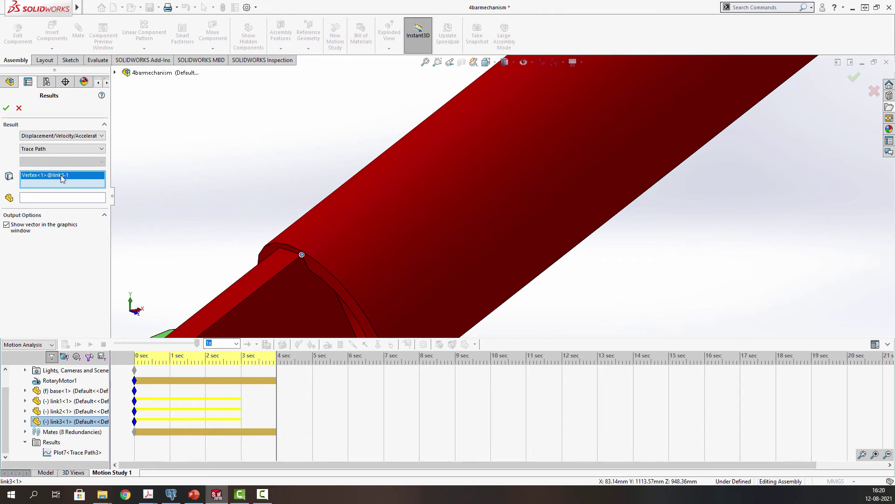
{"action": "left_click", "coordinate": [6, 108]}
- View the linkage from the front and play the motion from the start to observe both trace paths
{"action": "scroll", "coordinate": [424, 174], "scroll_direction": "up", "scroll_amount": 5}
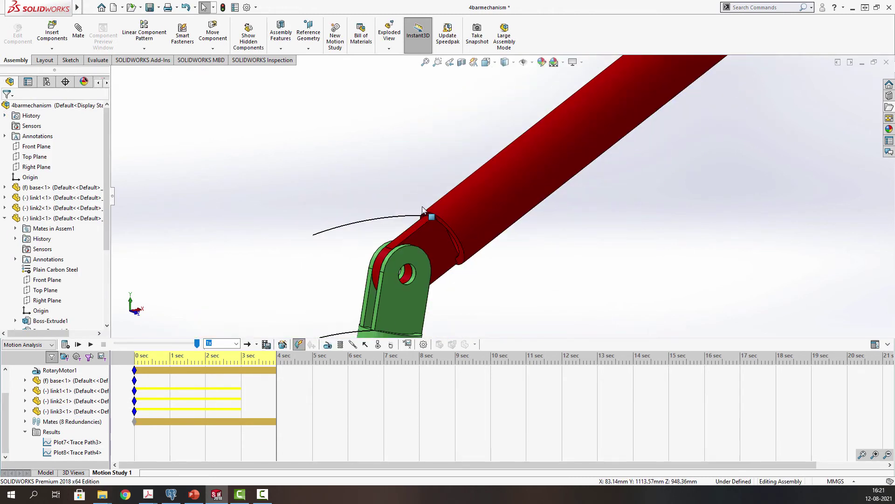
{"action": "left_click_drag", "start_coordinate": [500, 223], "coordinate": [639, 148]}
{"action": "scroll", "coordinate": [637, 147], "scroll_direction": "up", "scroll_amount": 1}
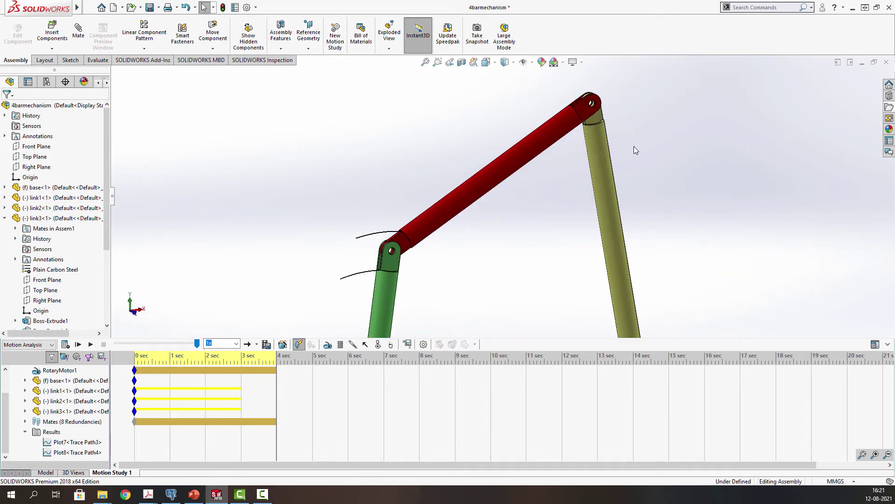
{"action": "left_click", "coordinate": [493, 63]}
{"action": "left_click", "coordinate": [500, 100]}
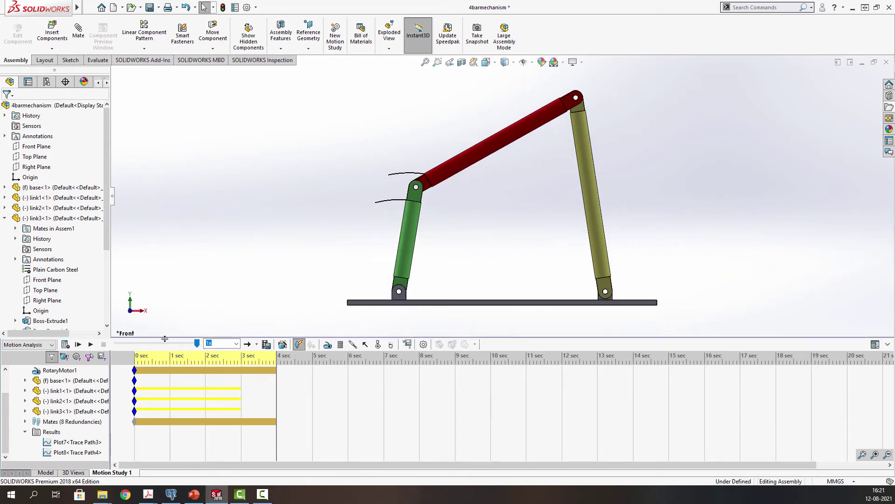
{"action": "left_click", "coordinate": [76, 345]}
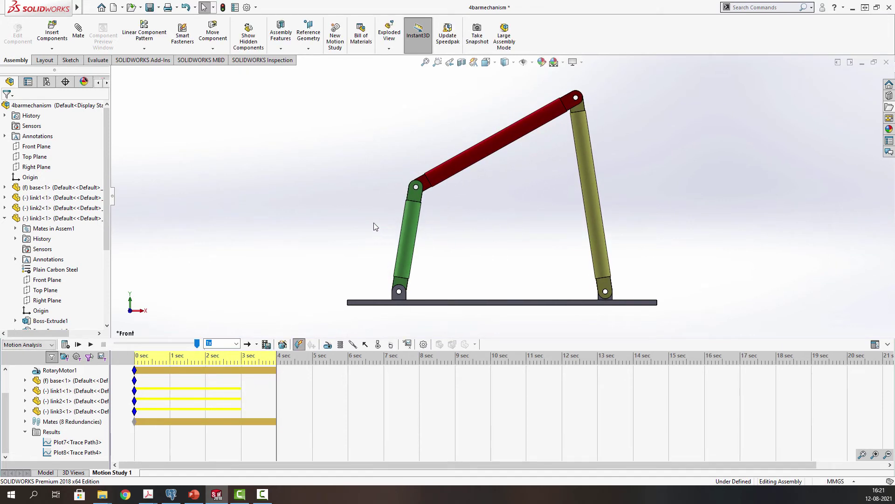
{"action": "scroll", "coordinate": [606, 123], "scroll_direction": "down", "scroll_amount": 4}
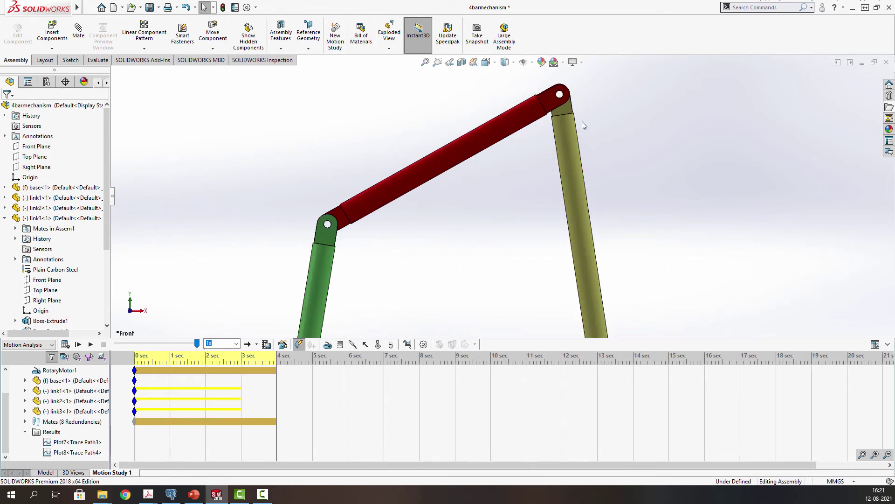
- Create a Trace Path motion plot from the link2 edge vertex just below its joint with link3
{"action": "scroll", "coordinate": [580, 110], "scroll_direction": "down", "scroll_amount": 3}
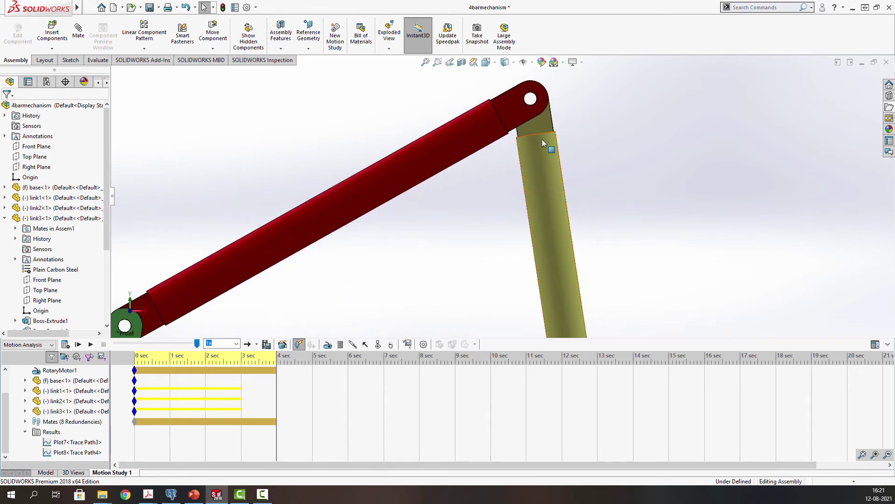
{"action": "middle_click_drag", "start_coordinate": [542, 139], "coordinate": [528, 157]}
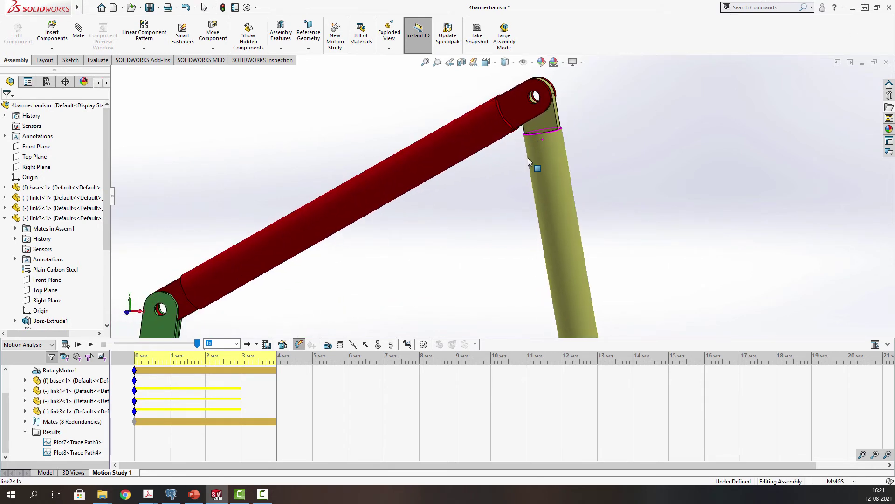
{"action": "left_click", "coordinate": [558, 129]}
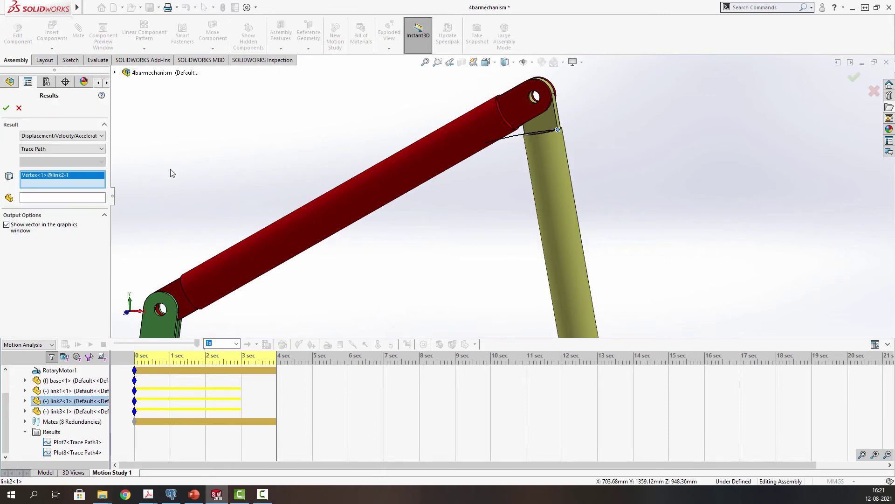
{"action": "left_click", "coordinate": [6, 108]}
{"action": "scroll", "coordinate": [512, 82], "scroll_direction": "up", "scroll_amount": 3}
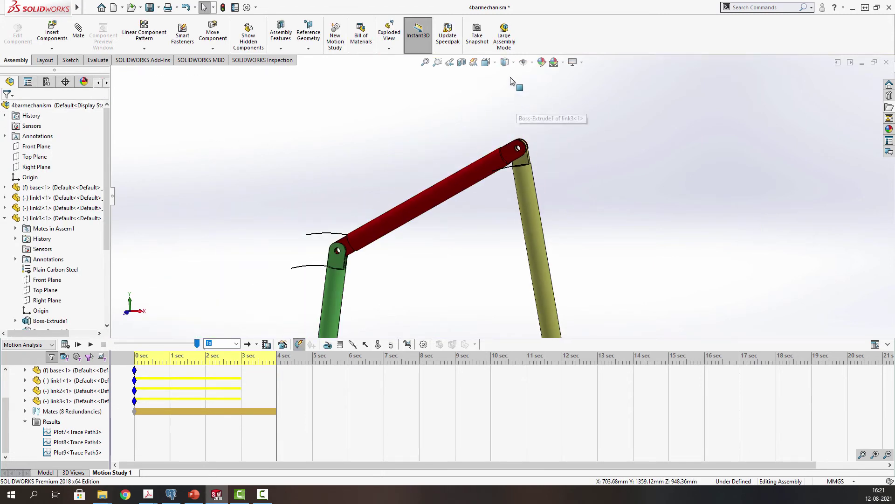
- View the linkage from the front, recalculate the motion study, and play it back with all trace paths shown
{"action": "left_click", "coordinate": [486, 62]}
{"action": "left_click", "coordinate": [500, 101]}
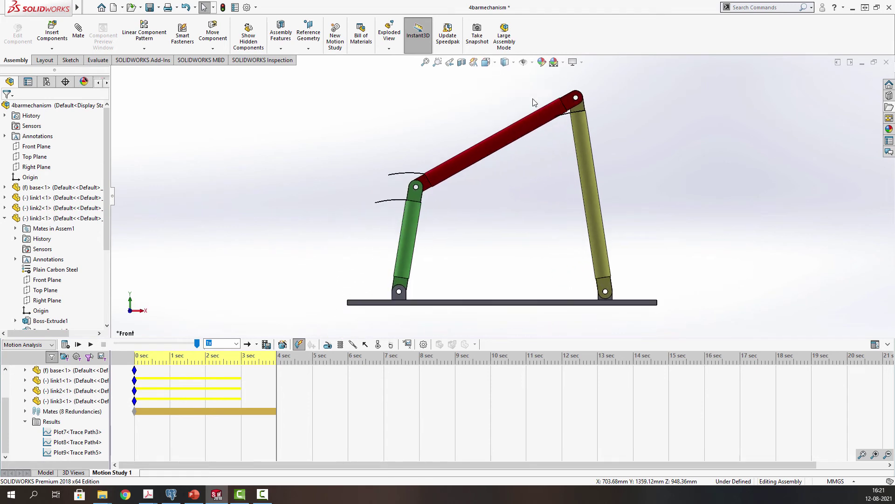
{"action": "left_click", "coordinate": [65, 345]}
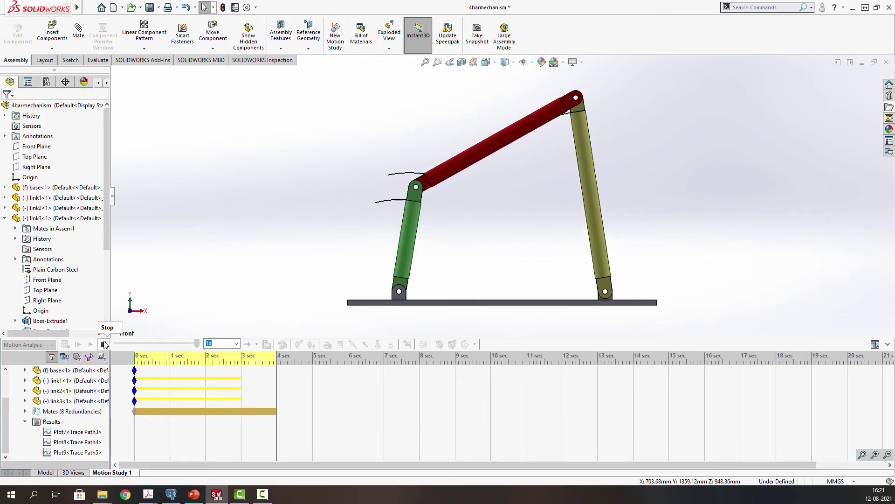
{"action": "left_click", "coordinate": [90, 345]}
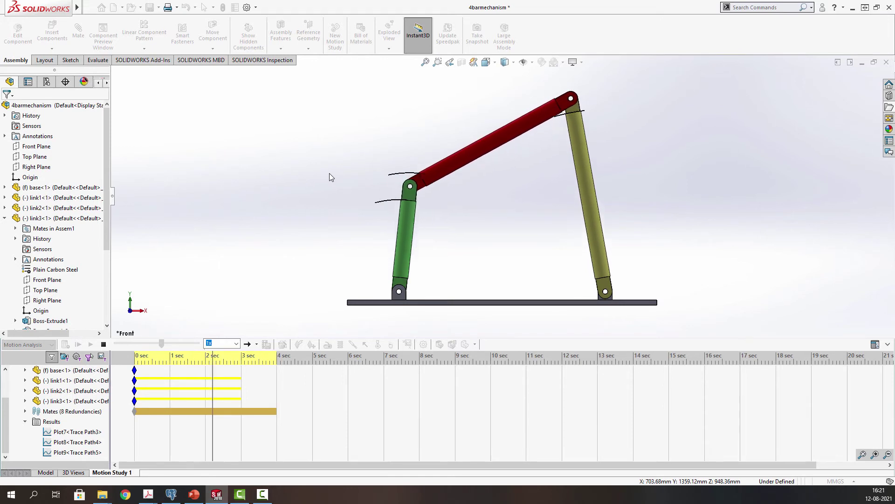
{"action": "scroll", "coordinate": [601, 126], "scroll_direction": "down", "scroll_amount": 2}
{"action": "scroll", "coordinate": [600, 125], "scroll_direction": "up", "scroll_amount": 2}
- Start a motion plot from link1's cylindrical face, with Displacement/Velocity/Acceleration as category, Angular Velocity as result, and Magnitude as component
{"action": "left_click", "coordinate": [407, 233]}
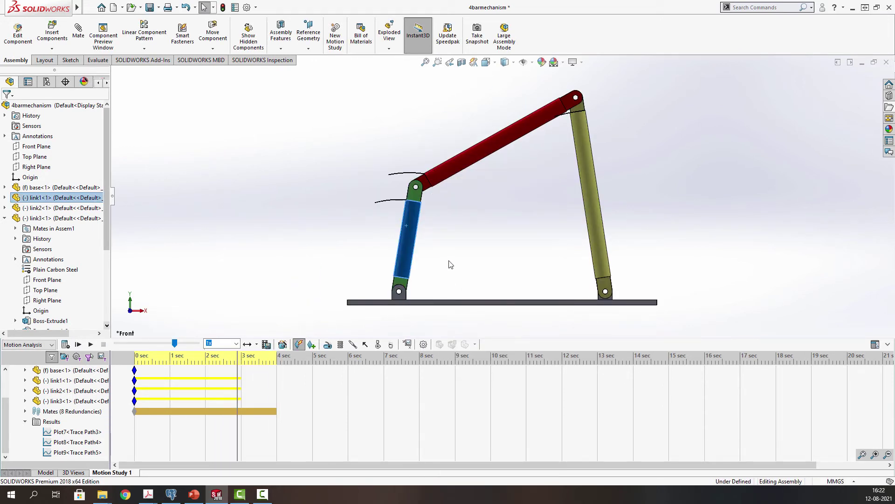
{"action": "left_click", "coordinate": [407, 344]}
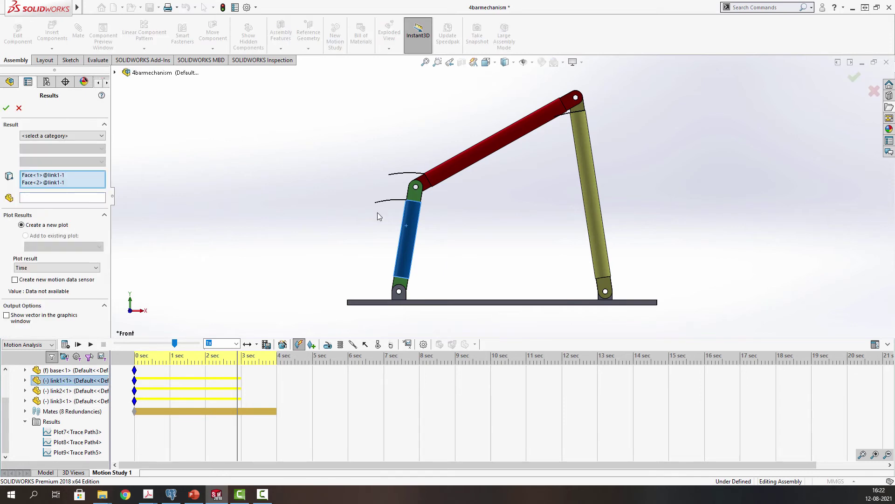
{"action": "left_click", "coordinate": [53, 135]}
{"action": "left_click", "coordinate": [47, 147]}
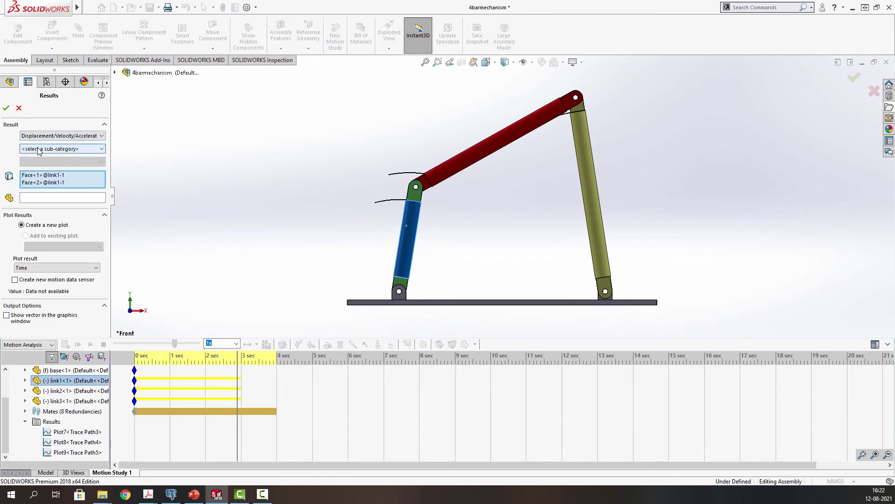
{"action": "left_click", "coordinate": [33, 148]}
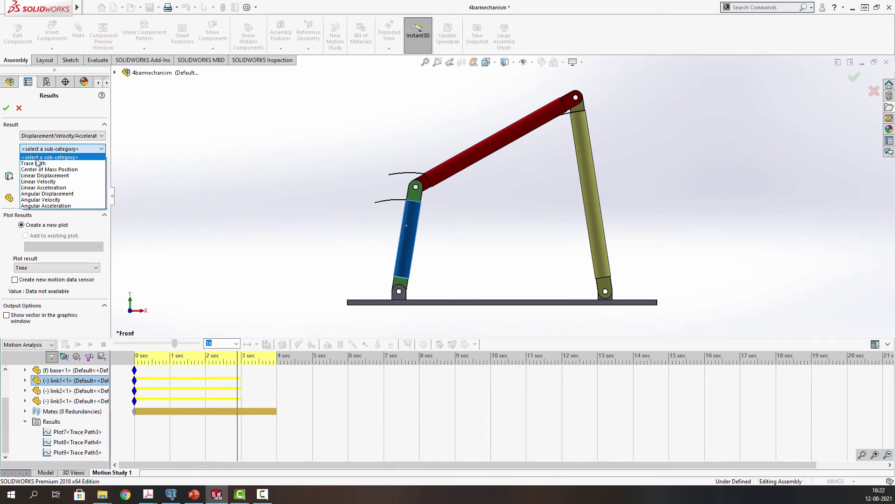
{"action": "left_click", "coordinate": [45, 199]}
{"action": "left_click", "coordinate": [40, 163]}
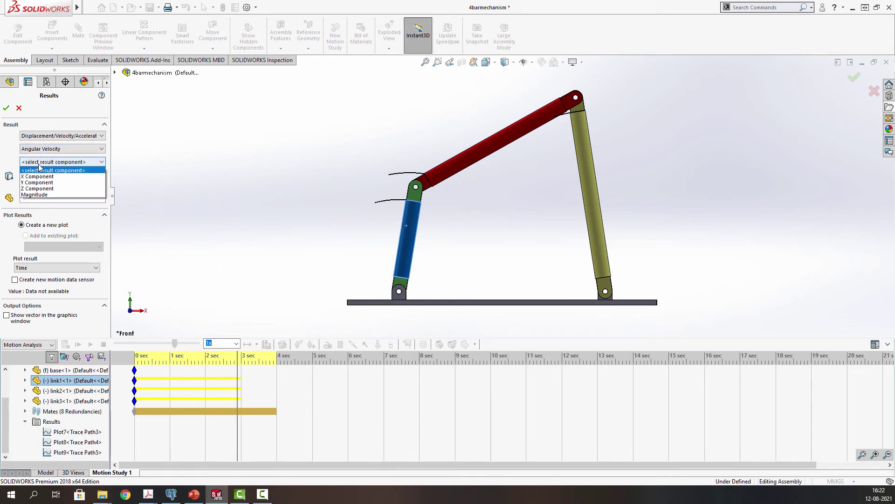
{"action": "left_click", "coordinate": [38, 194]}
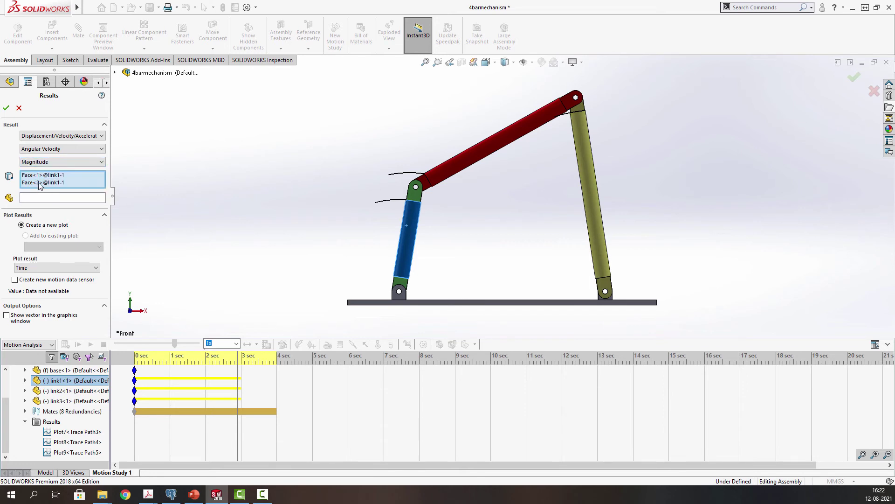
- Replace the plot's selections with only link1's cylindrical face and accept the angular velocity plot
{"action": "right_click", "coordinate": [40, 185]}
{"action": "left_click", "coordinate": [70, 188]}
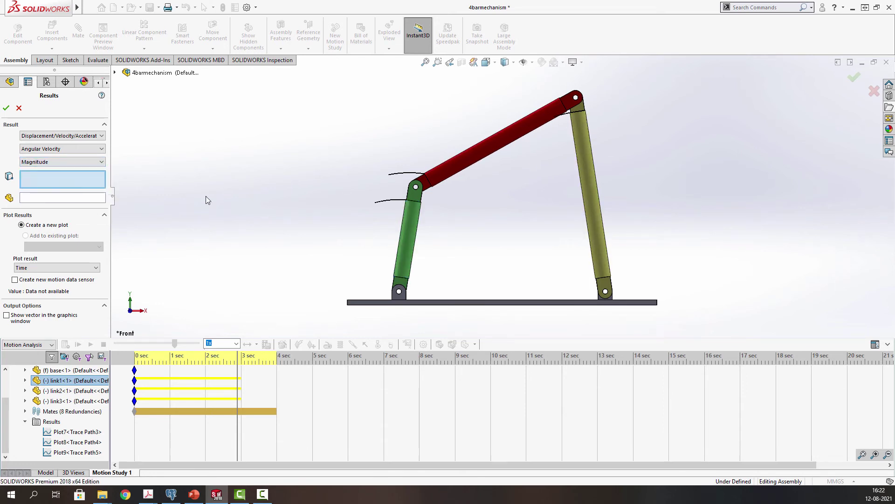
{"action": "left_click", "coordinate": [408, 232]}
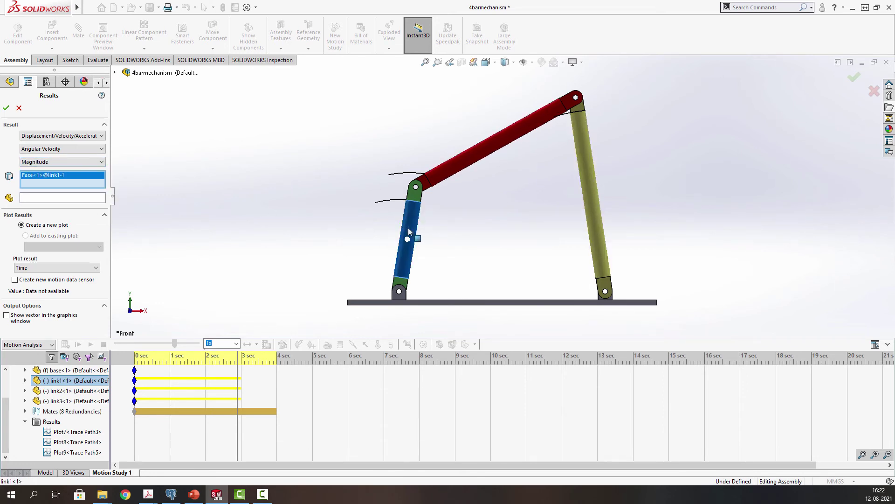
{"action": "left_click", "coordinate": [43, 199]}
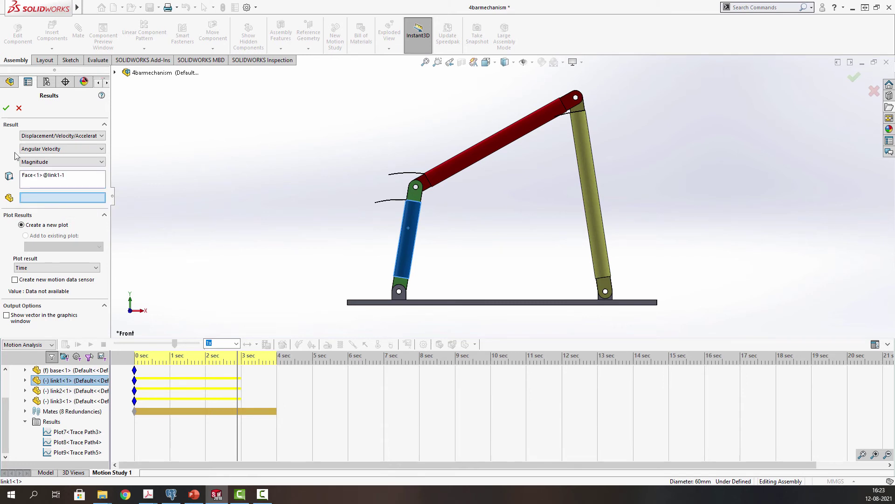
{"action": "left_click", "coordinate": [6, 109]}
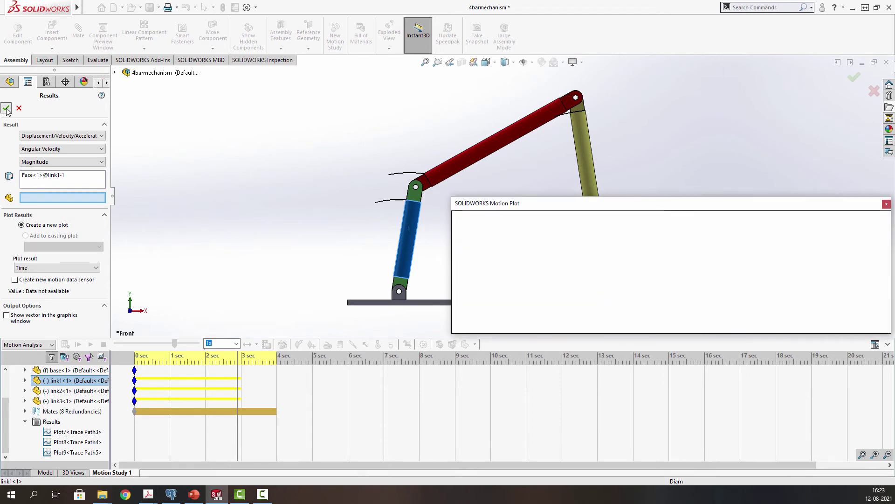
- Shrink the link1 angular velocity plot window and place it beside the linkage without covering it
{"action": "mouse_move", "coordinate": [631, 204]}
{"action": "left_mouse_down"}
{"action": "mouse_move", "coordinate": [420, 171]}
{"action": "mouse_move", "coordinate": [207, 78]}
{"action": "left_mouse_up"}
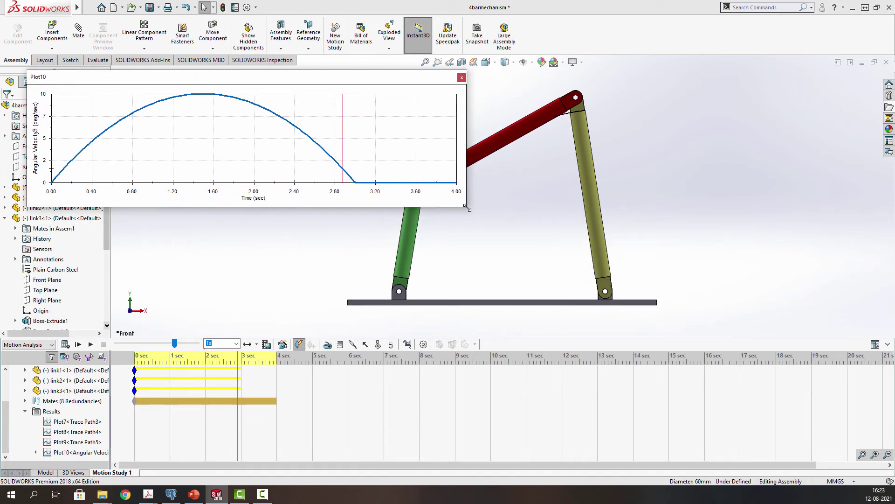
{"action": "left_click_drag", "start_coordinate": [465, 207], "coordinate": [279, 201]}
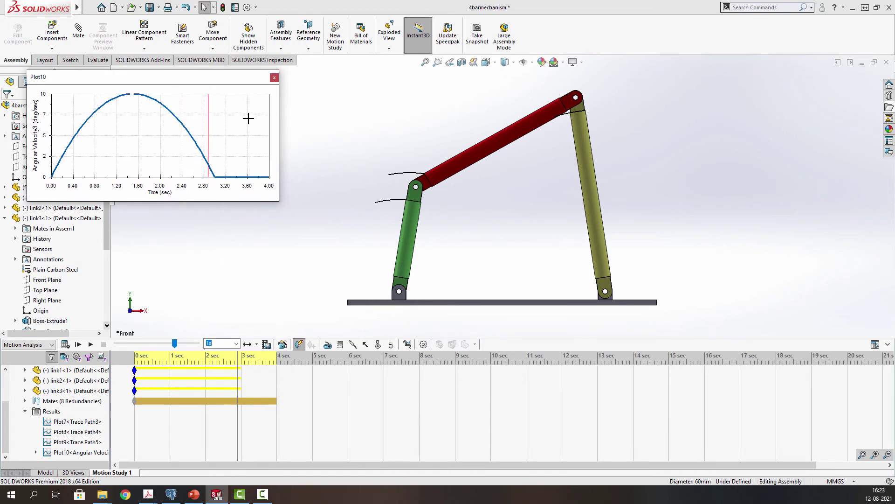
{"action": "left_click_drag", "start_coordinate": [212, 79], "coordinate": [302, 80]}
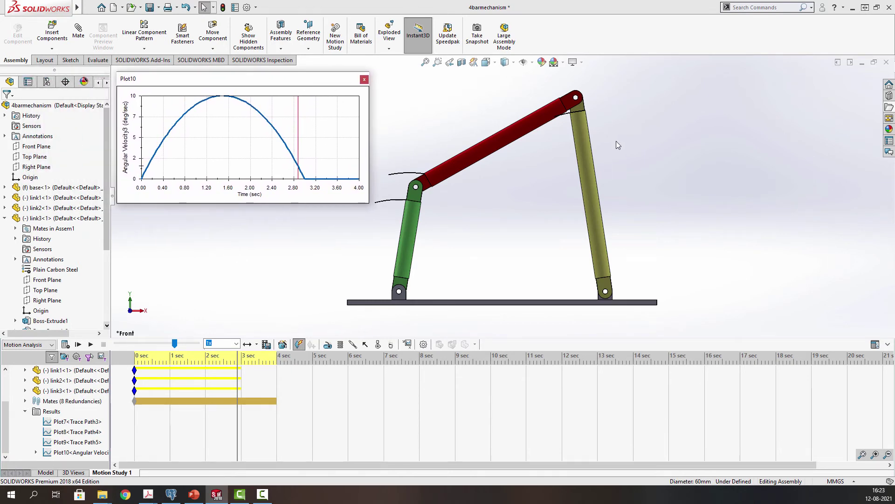
- Start a motion plot from link2's cylindrical face, with Displacement/Velocity/Acceleration as category, Angular Velocity as result, and Magnitude as component
{"action": "left_click", "coordinate": [588, 157]}
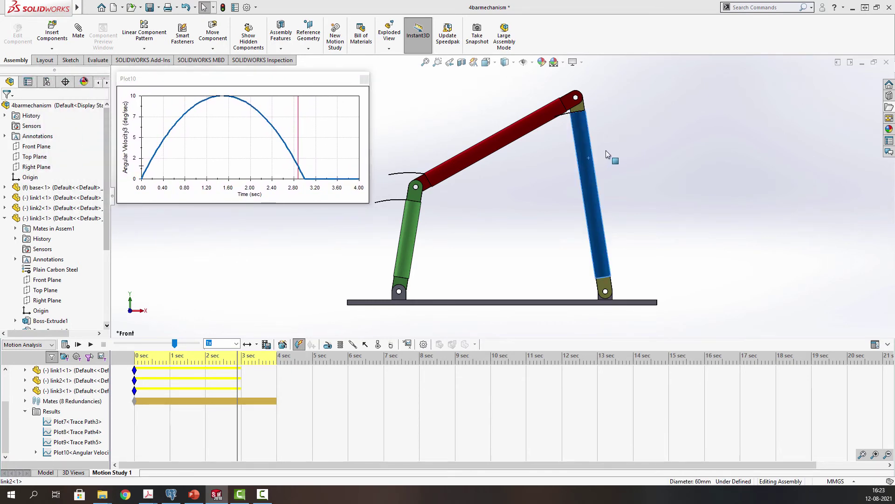
{"action": "right_click", "coordinate": [606, 151]}
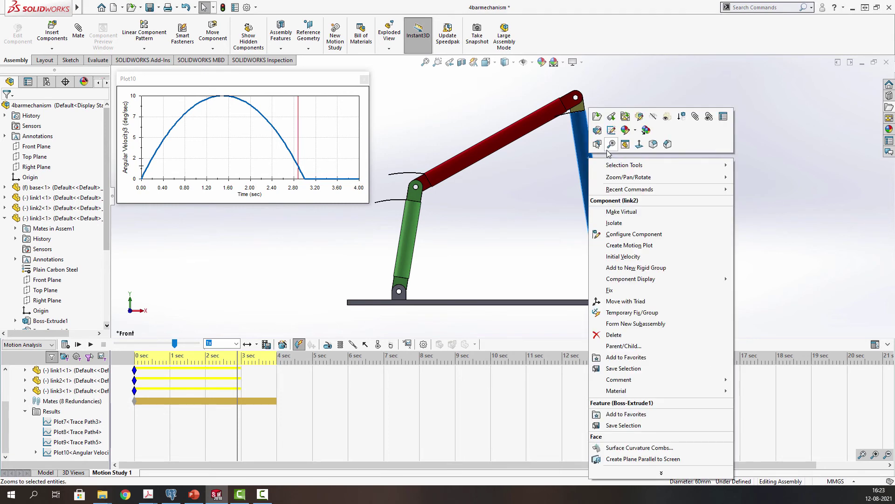
{"action": "left_click", "coordinate": [626, 249]}
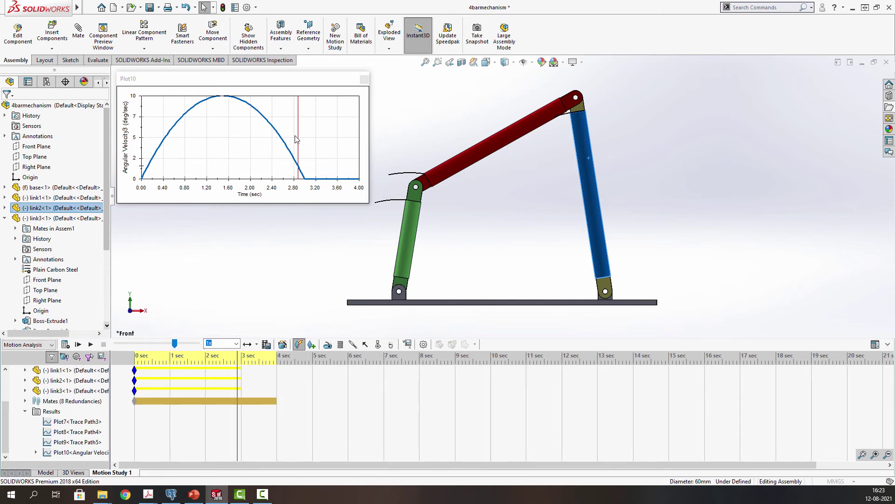
{"action": "left_click", "coordinate": [38, 136]}
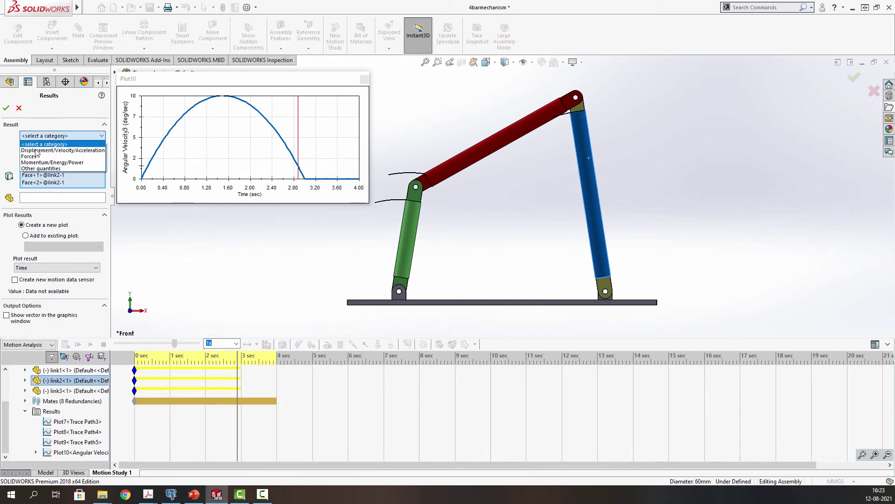
{"action": "left_click", "coordinate": [36, 150]}
{"action": "left_click", "coordinate": [40, 149]}
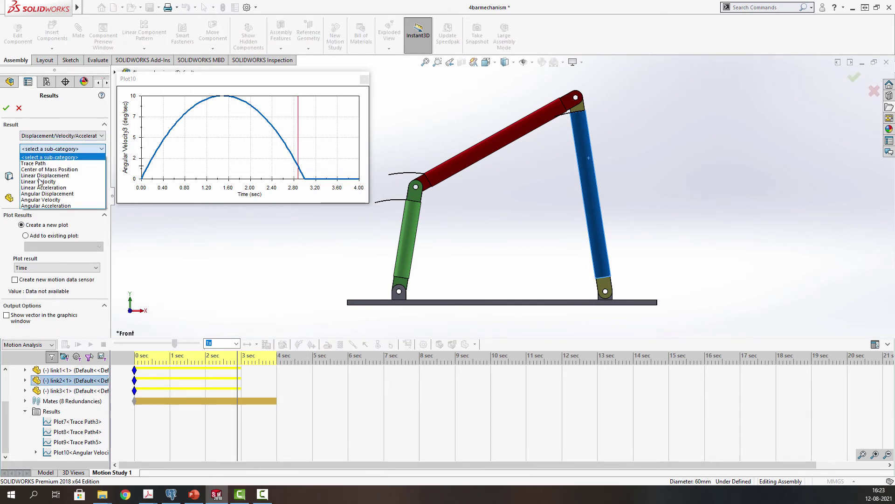
{"action": "left_click", "coordinate": [40, 200]}
{"action": "left_click", "coordinate": [37, 162]}
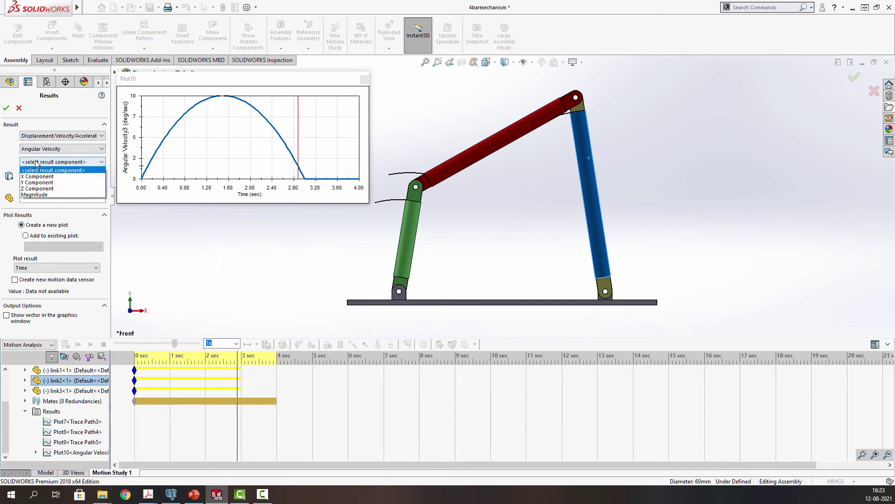
{"action": "left_click", "coordinate": [35, 195]}
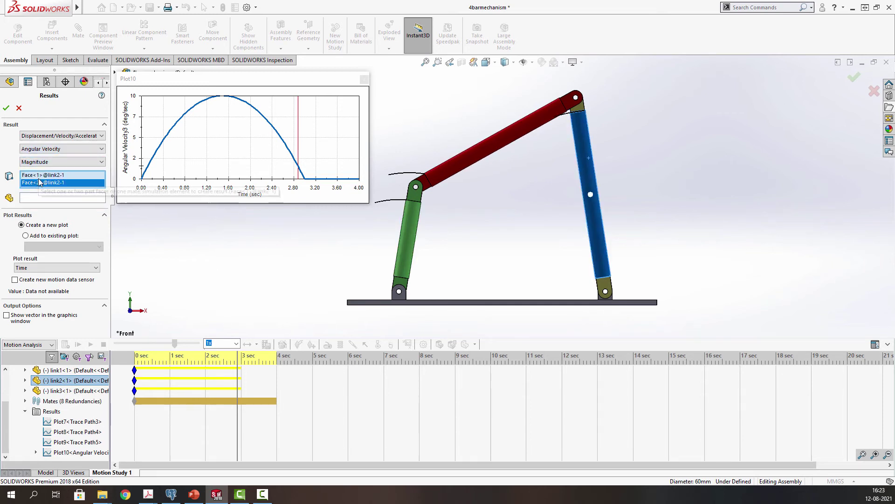
- Replace the plot's selections with only link2's cylindrical face and accept the angular velocity plot
{"action": "right_click", "coordinate": [40, 180]}
{"action": "left_click", "coordinate": [59, 185]}
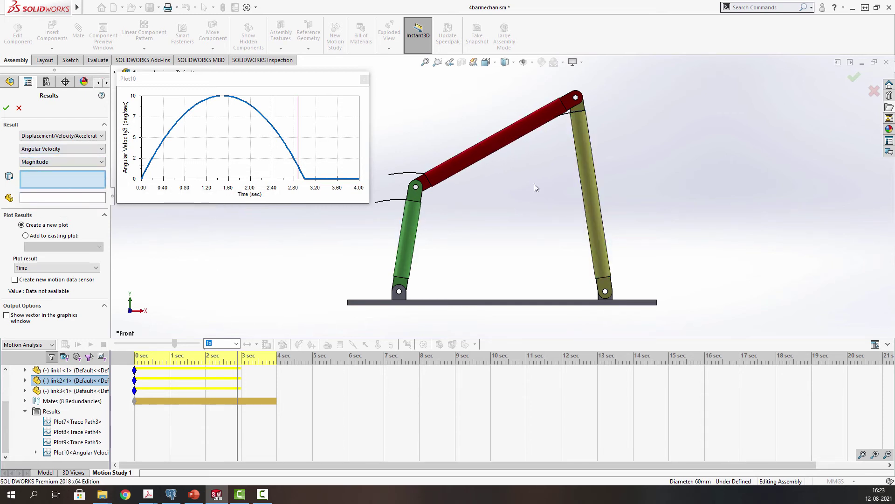
{"action": "left_click", "coordinate": [599, 210]}
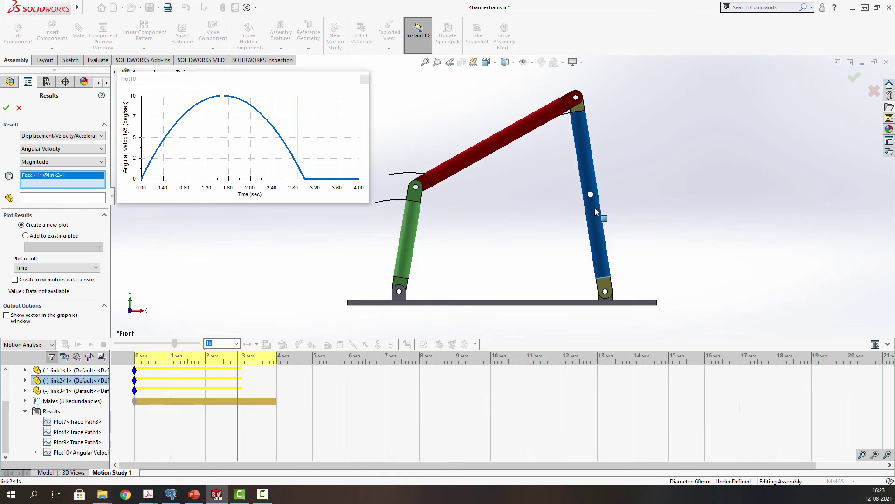
{"action": "left_click", "coordinate": [6, 108]}
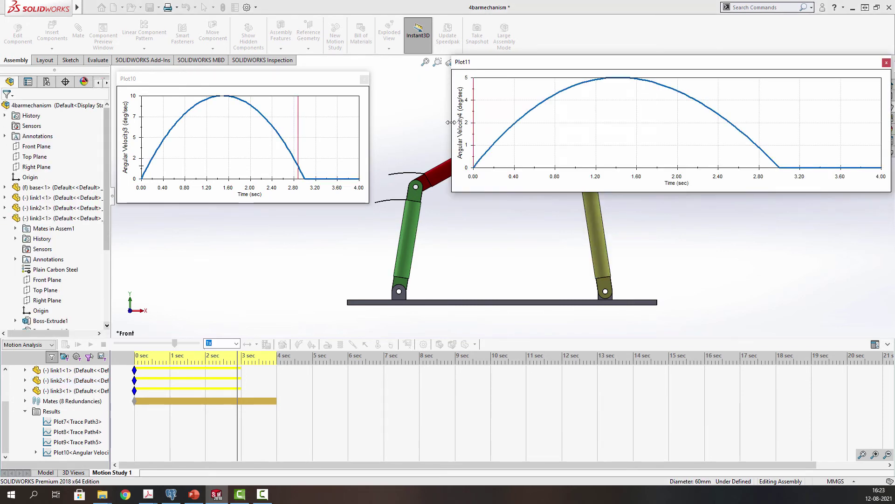
- Narrow the link2 plot window to uncover the linkage, and play the motion alongside both angular velocity plots before stopping it
{"action": "left_click_drag", "start_coordinate": [451, 122], "coordinate": [609, 124]}
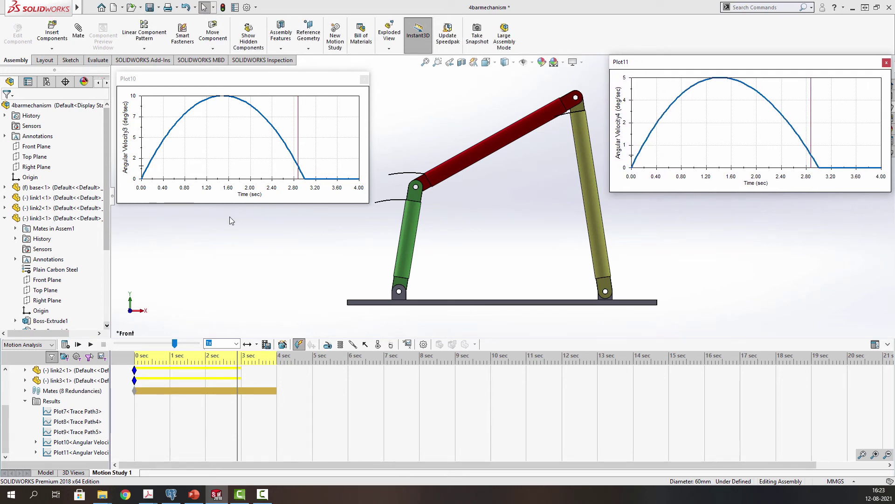
{"action": "left_click", "coordinate": [90, 345]}
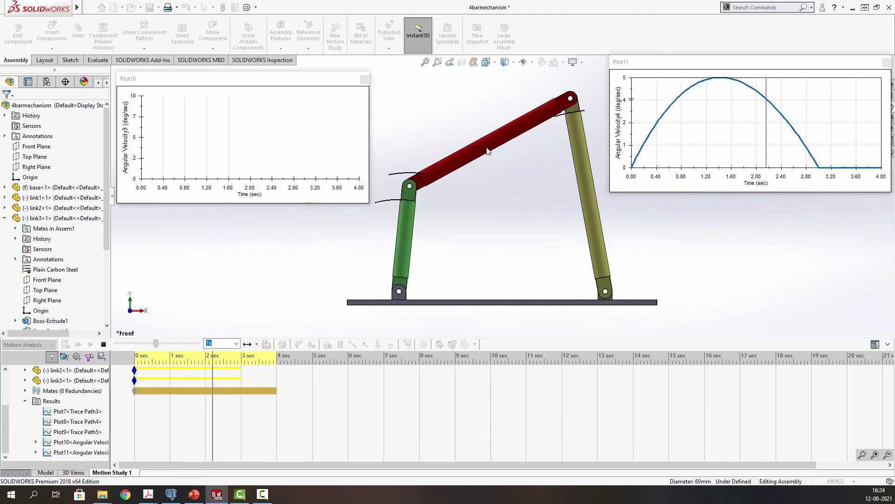
{"action": "key", "text": "Escape"}
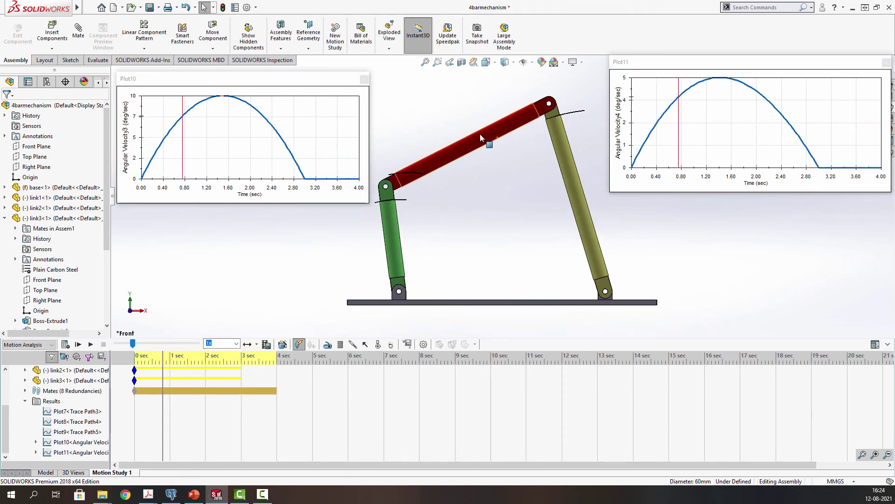
- Create an angular velocity plot from link3's cylindrical face, using the Displacement/Velocity/Acceleration category, and accept it
{"action": "right_click", "coordinate": [476, 139]}
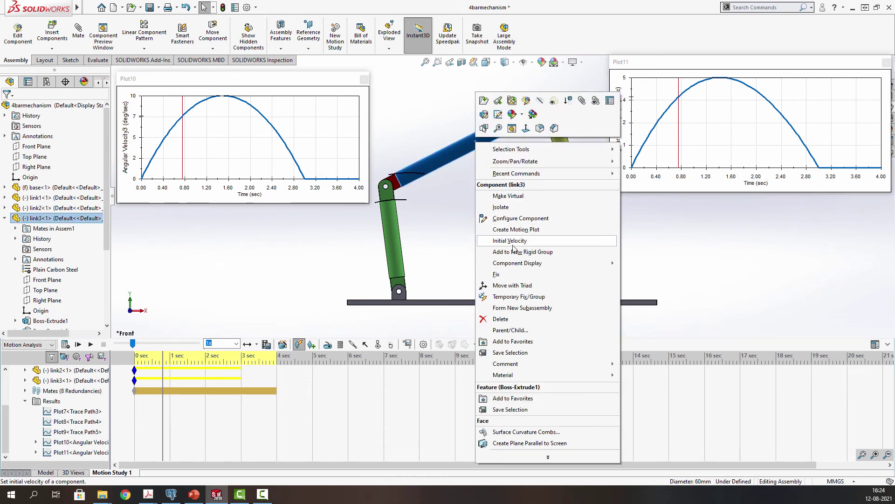
{"action": "left_click", "coordinate": [512, 232]}
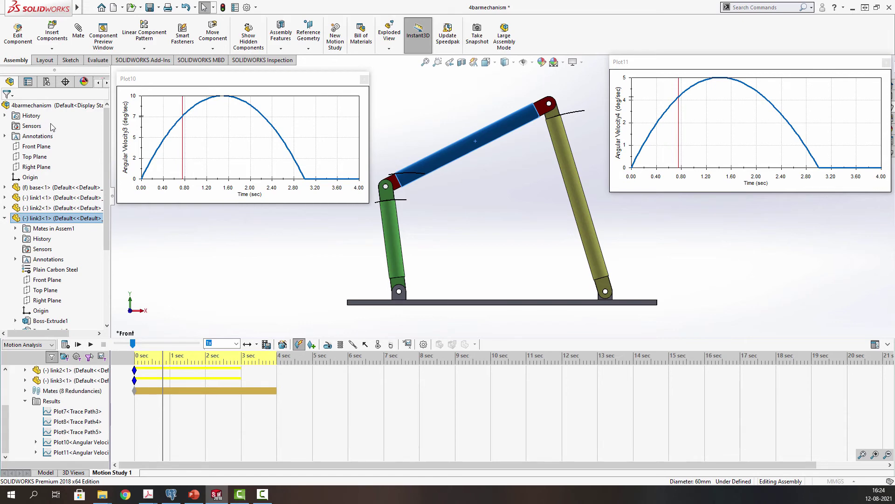
{"action": "left_click", "coordinate": [61, 135]}
{"action": "left_click", "coordinate": [34, 150]}
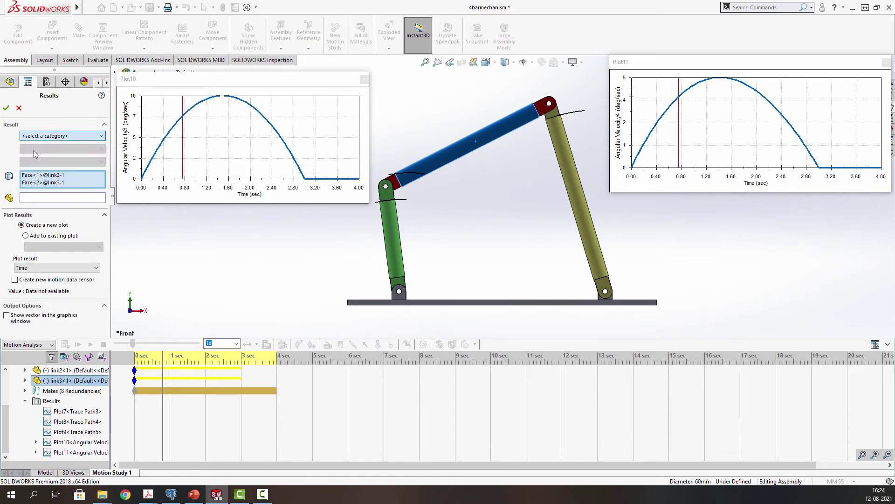
{"action": "left_click", "coordinate": [33, 150]}
{"action": "left_click", "coordinate": [39, 163]}
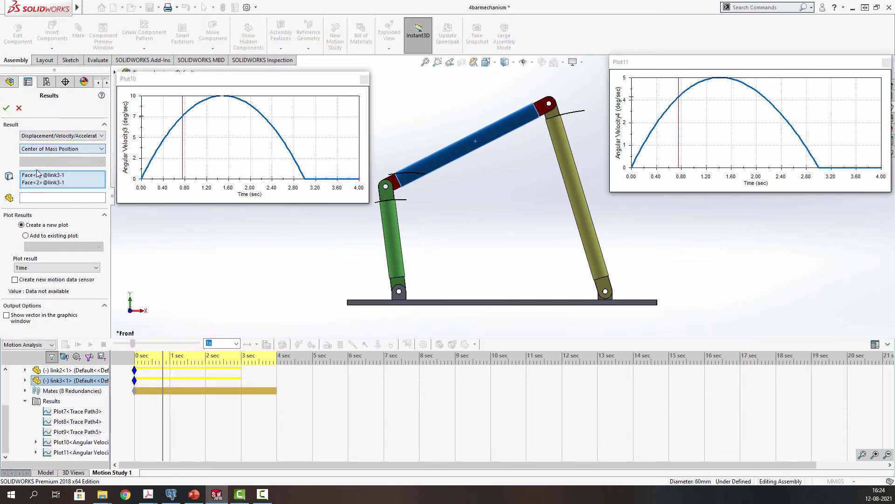
{"action": "key", "text": "Return"}
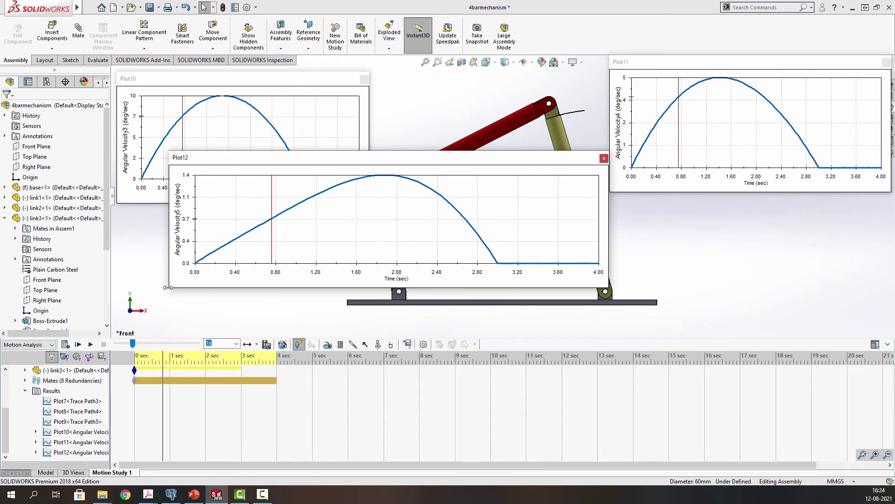
- Shrink the link3 angular velocity plot window, place it over the base between the links, and play the motion from the start
{"action": "left_click_drag", "start_coordinate": [167, 290], "coordinate": [443, 269]}
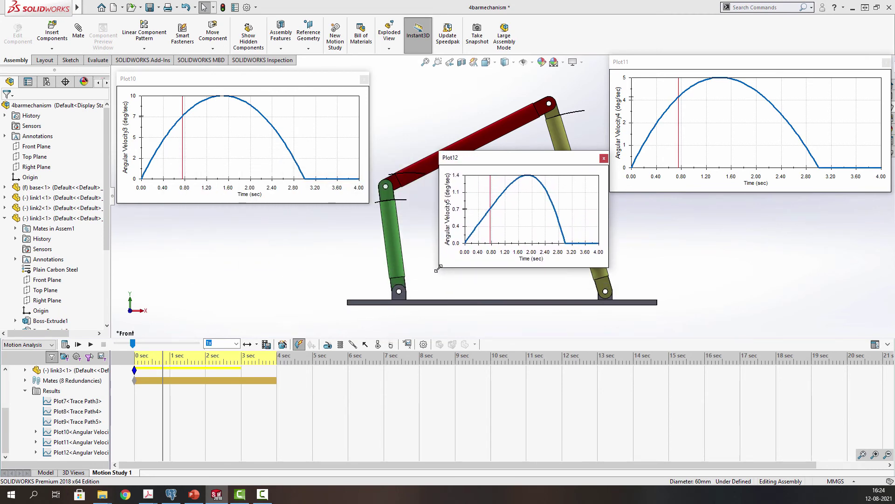
{"action": "left_click_drag", "start_coordinate": [534, 163], "coordinate": [494, 245]}
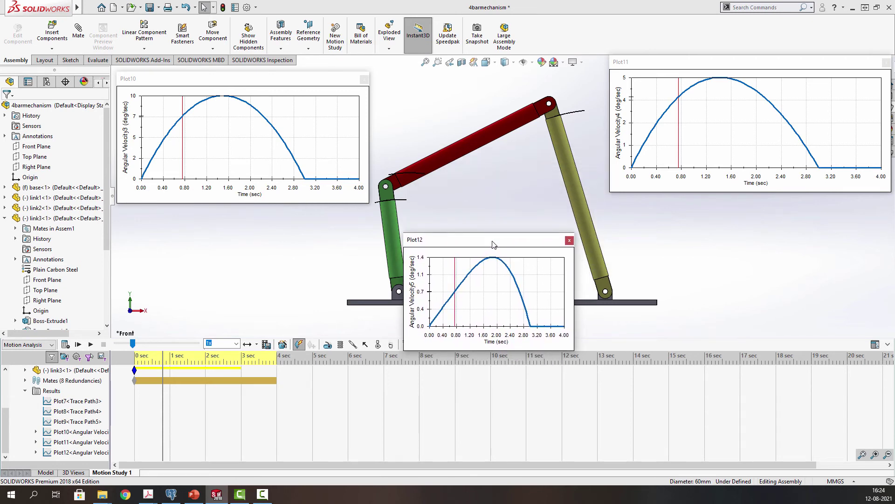
{"action": "left_click", "coordinate": [80, 345]}
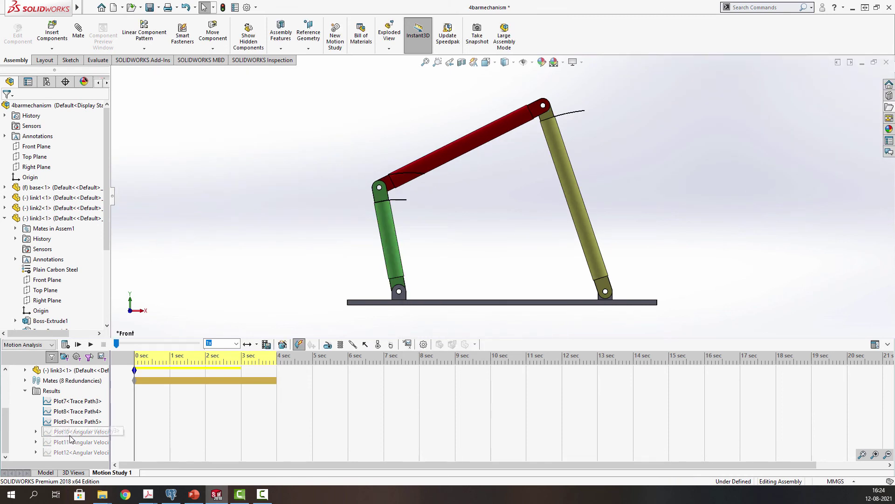
- Start a new motion plot with Forces as category, Motor Torque as result, and Magnitude as component
{"action": "scroll", "coordinate": [404, 298], "scroll_direction": "down", "scroll_amount": 3}
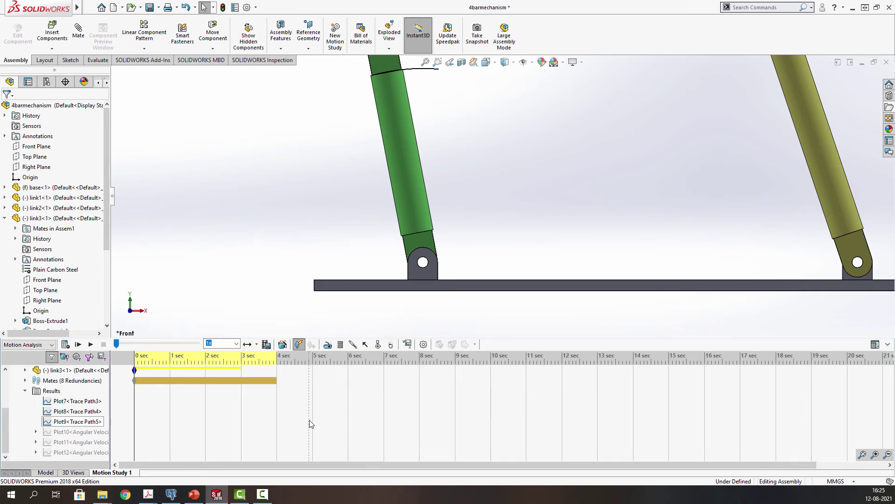
{"action": "left_click", "coordinate": [409, 344]}
{"action": "left_click", "coordinate": [51, 137]}
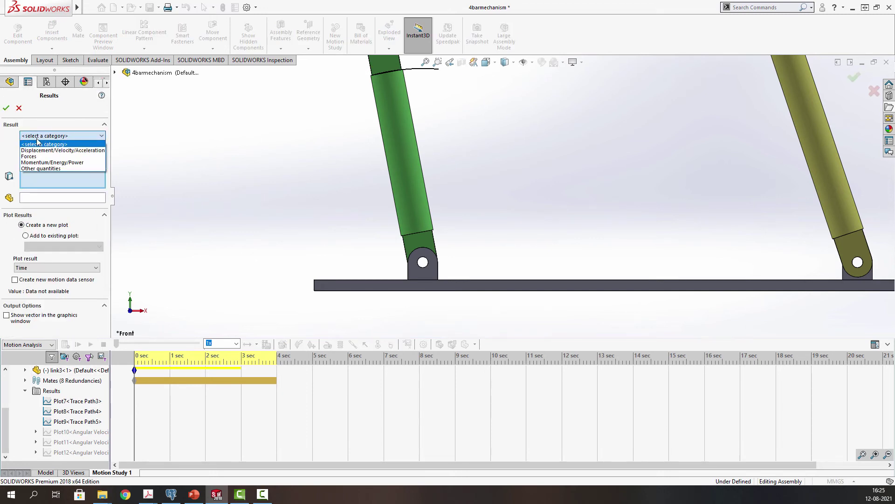
{"action": "left_click", "coordinate": [31, 156]}
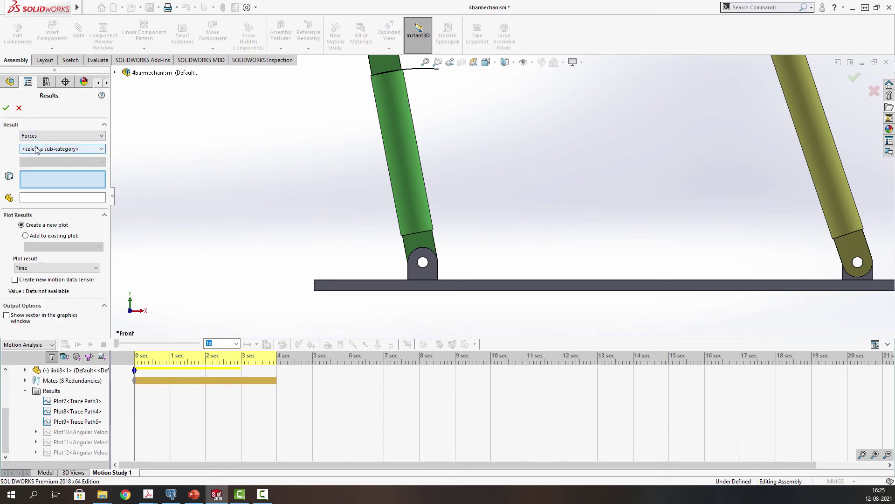
{"action": "left_click", "coordinate": [37, 149]}
{"action": "left_click", "coordinate": [39, 169]}
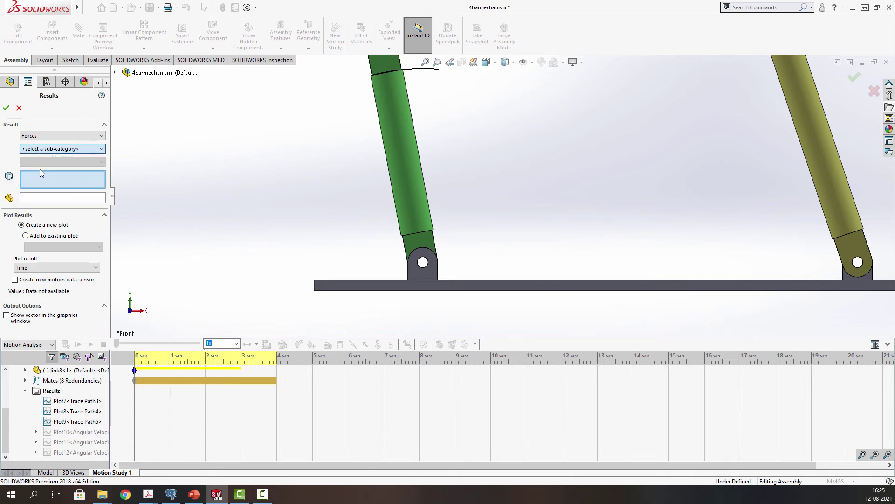
{"action": "left_click", "coordinate": [35, 163]}
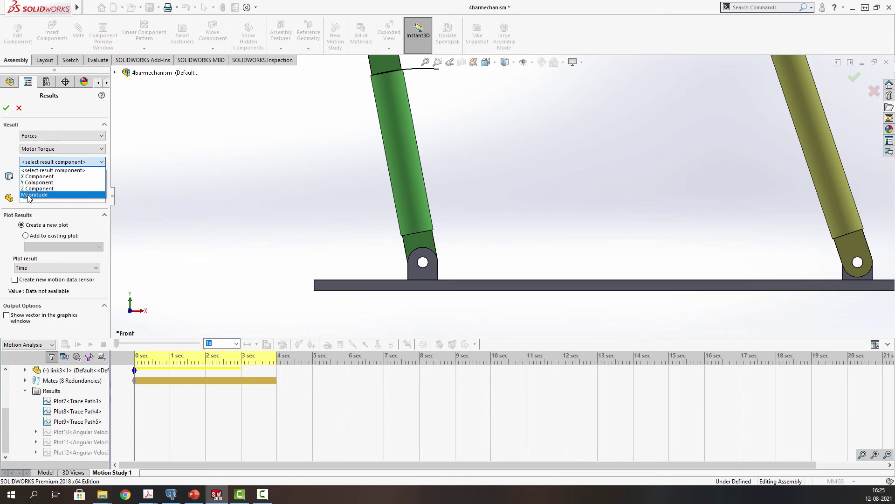
{"action": "left_click", "coordinate": [30, 195]}
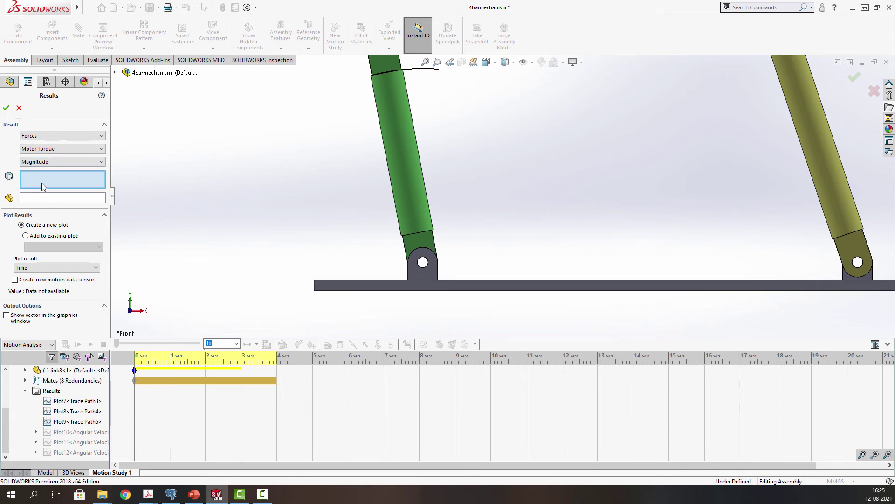
- Select RotaryMotor1 as the motor torque plot's source and accept the plot
{"action": "scroll", "coordinate": [58, 396], "scroll_direction": "up", "scroll_amount": 3}
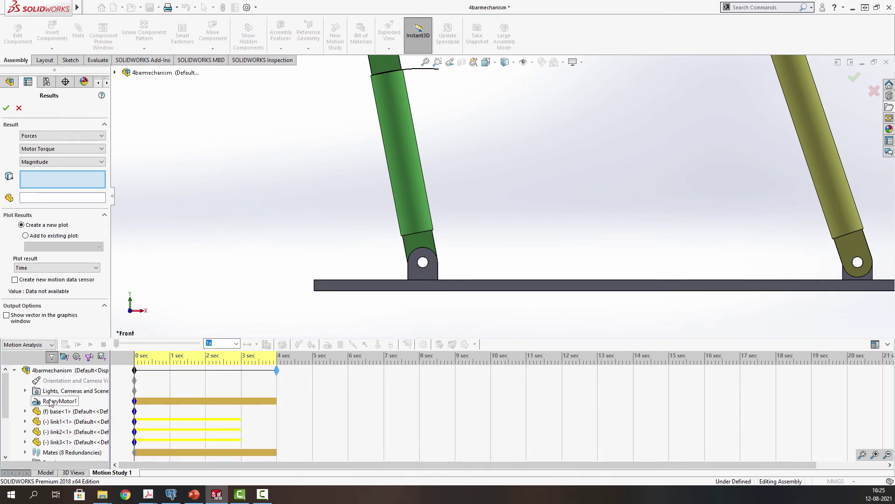
{"action": "left_click", "coordinate": [50, 402]}
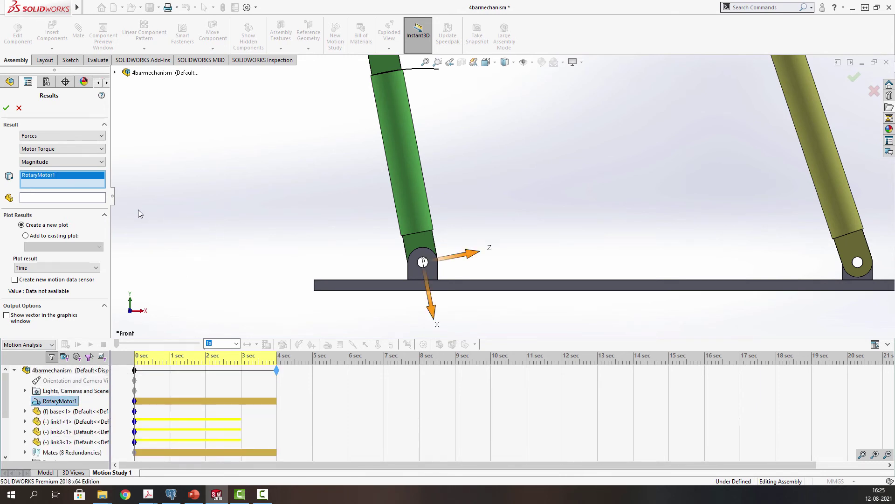
{"action": "middle_click_drag", "start_coordinate": [217, 234], "coordinate": [261, 248]}
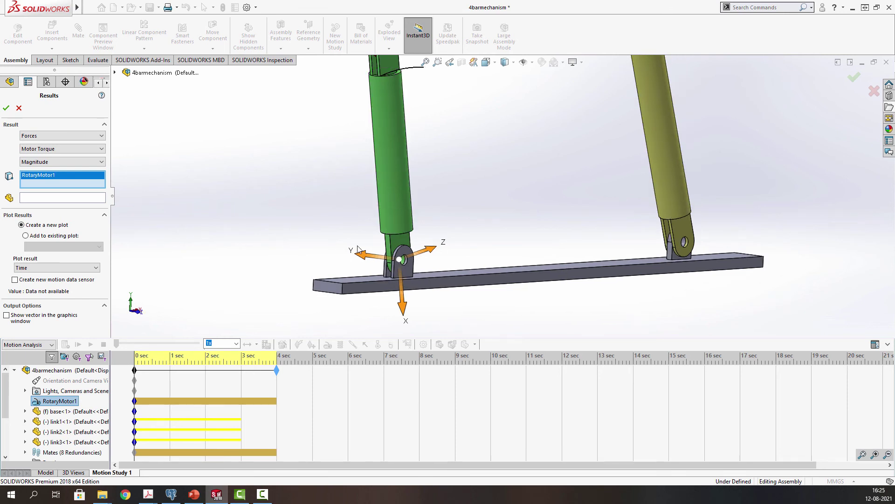
{"action": "left_click", "coordinate": [42, 199]}
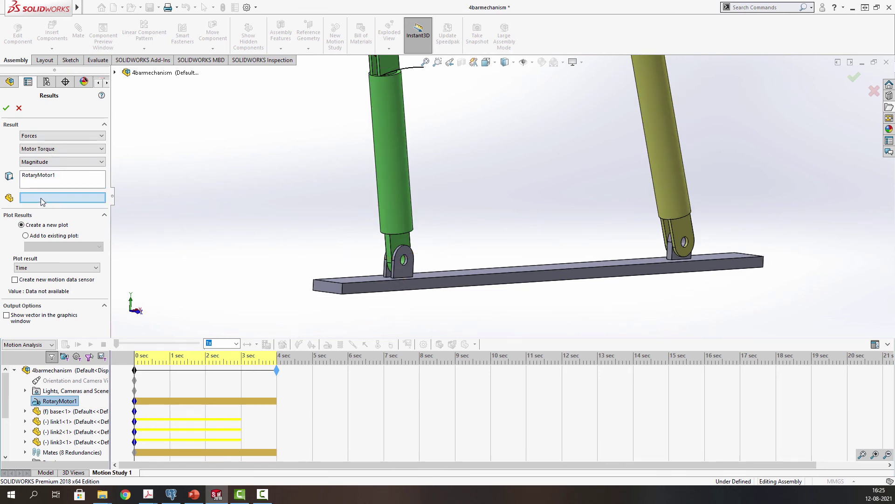
{"action": "left_click", "coordinate": [52, 181]}
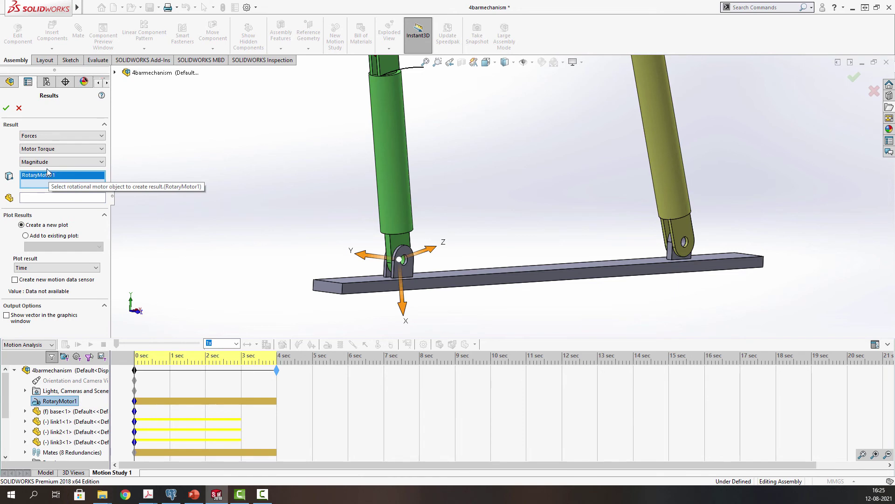
{"action": "left_click", "coordinate": [6, 109]}
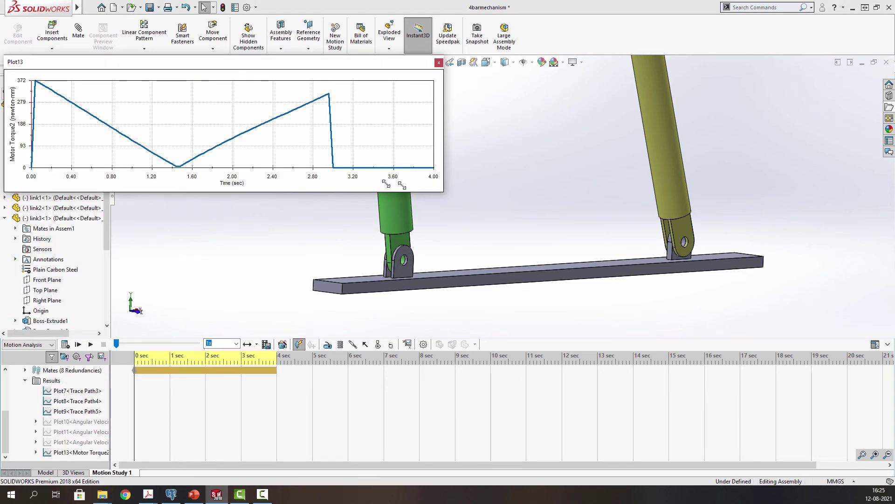
- Narrow the motor torque plot window to uncover the linkage, and play the motion alongside it before stopping
{"action": "left_click_drag", "start_coordinate": [402, 185], "coordinate": [242, 179]}
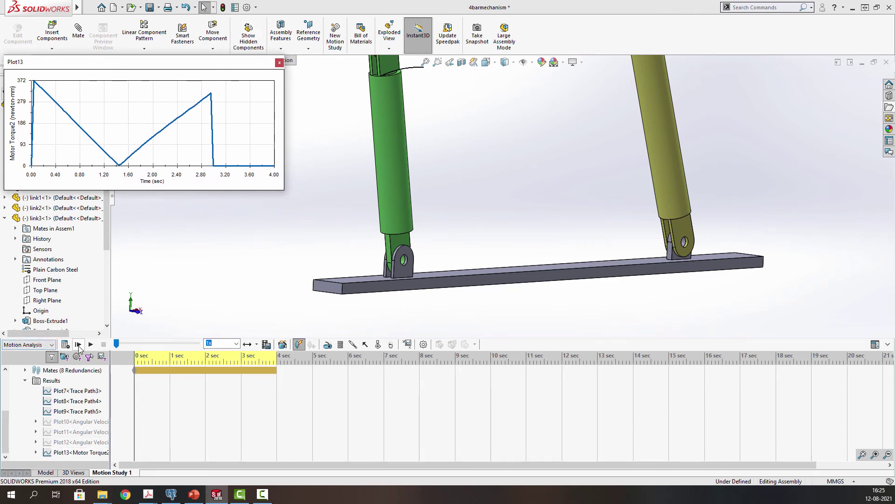
{"action": "left_click", "coordinate": [90, 346]}
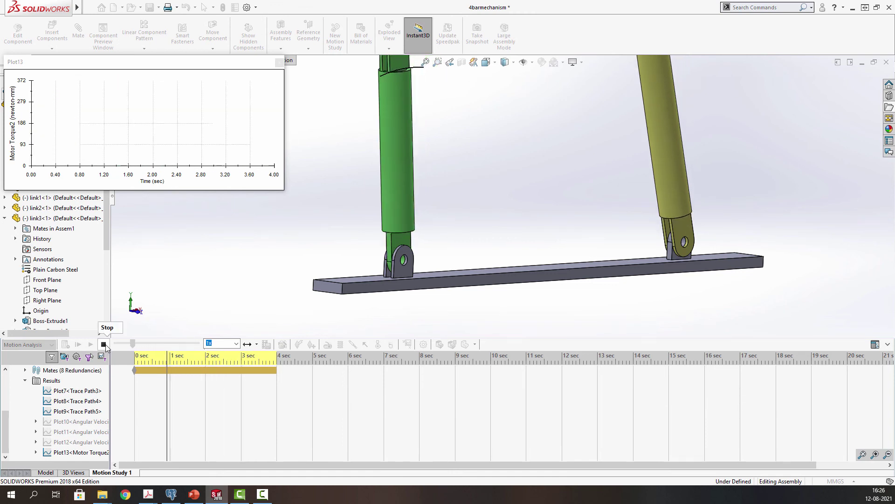
{"action": "left_click", "coordinate": [103, 344]}
- Edit the motor torque plot, uncover its settings, and select the base as the reference component for the XYZ directions
{"action": "left_click", "coordinate": [80, 451]}
{"action": "right_click", "coordinate": [87, 451]}
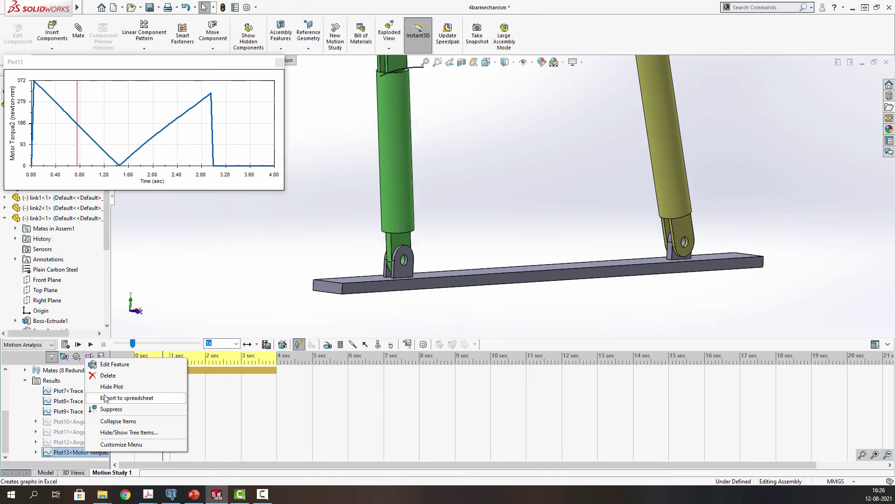
{"action": "left_click", "coordinate": [108, 368]}
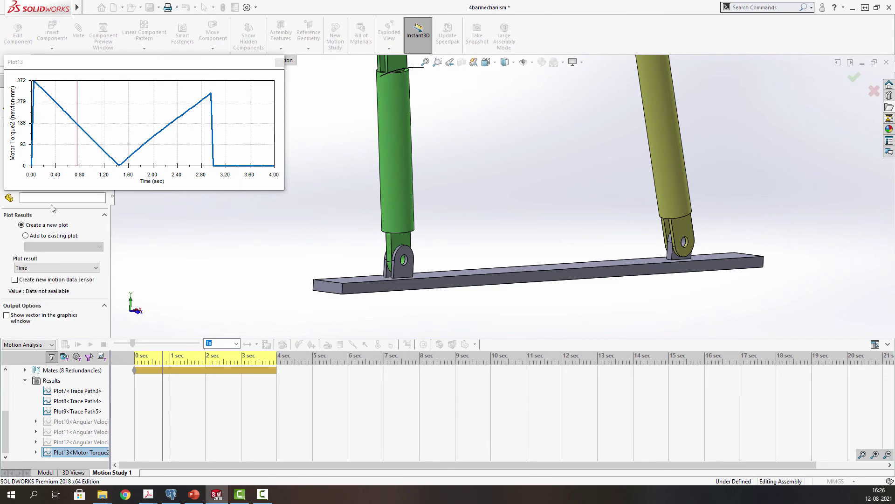
{"action": "left_click_drag", "start_coordinate": [59, 65], "coordinate": [118, 21]}
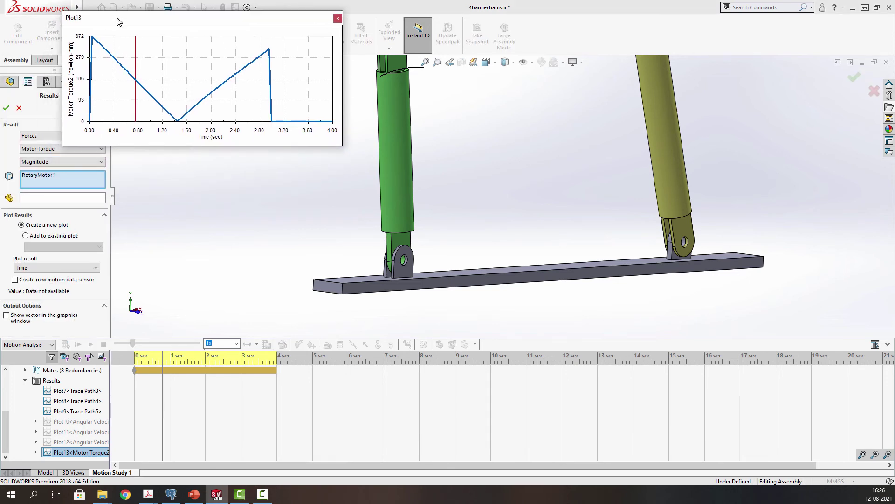
{"action": "left_click", "coordinate": [38, 202]}
{"action": "left_click", "coordinate": [64, 198]}
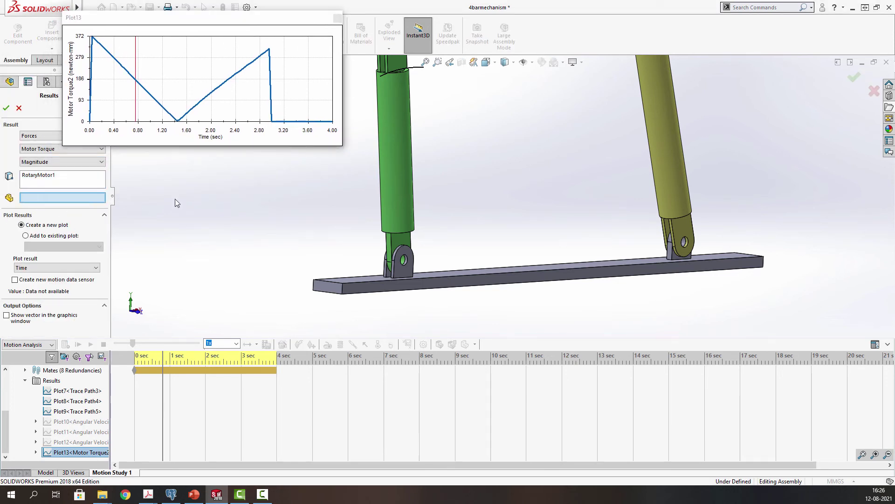
{"action": "left_click", "coordinate": [401, 274]}
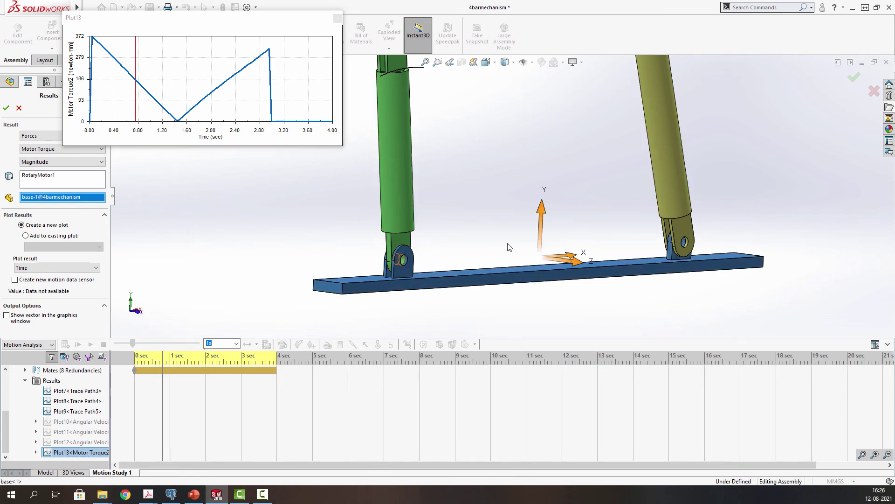
- Change the motor torque result to a single-axis component and accept the edited plot
{"action": "left_click", "coordinate": [36, 162]}
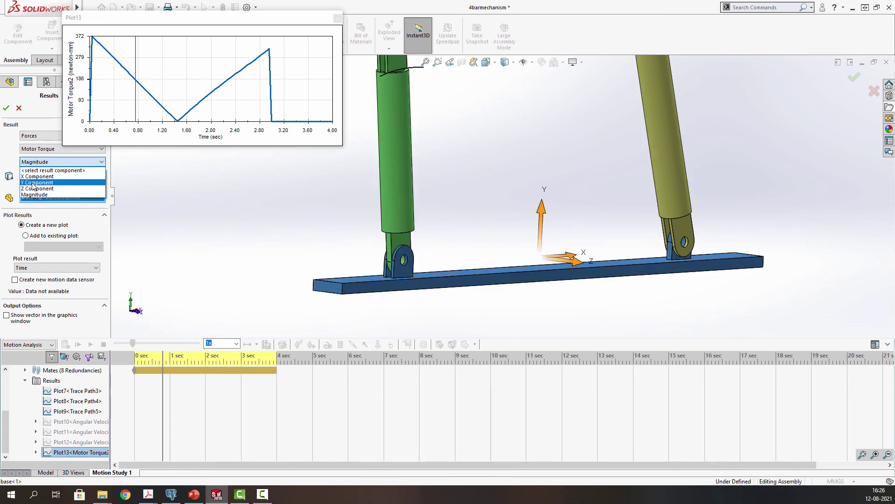
{"action": "left_click", "coordinate": [33, 182]}
{"action": "left_click", "coordinate": [5, 108]}
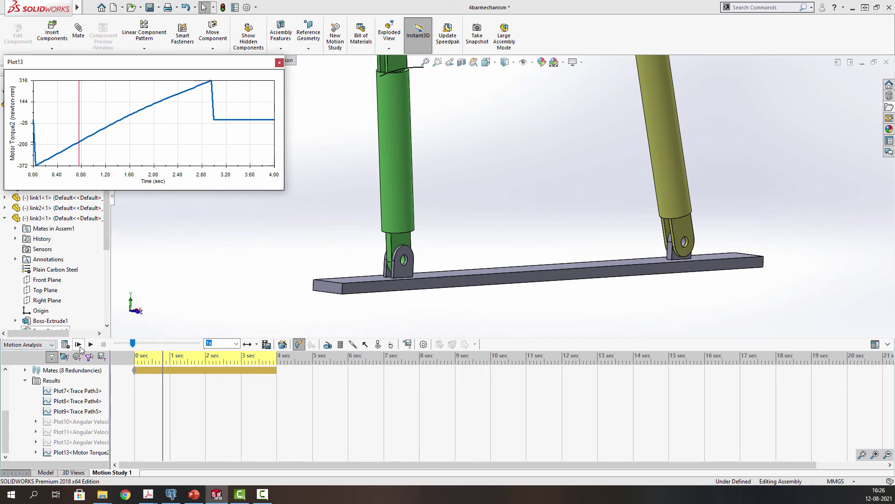
- Play the motion alongside the updated motor torque plot, stop it, and examine the whole linkage
{"action": "left_click", "coordinate": [92, 347]}
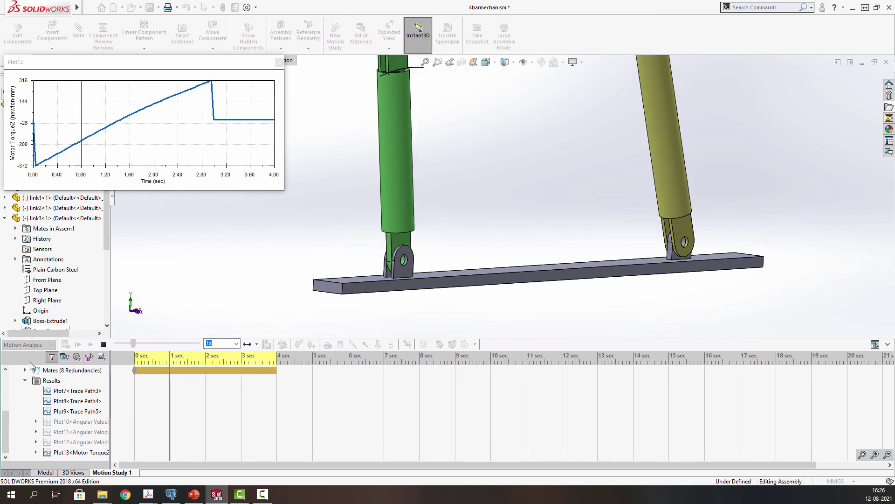
{"action": "left_click", "coordinate": [103, 344]}
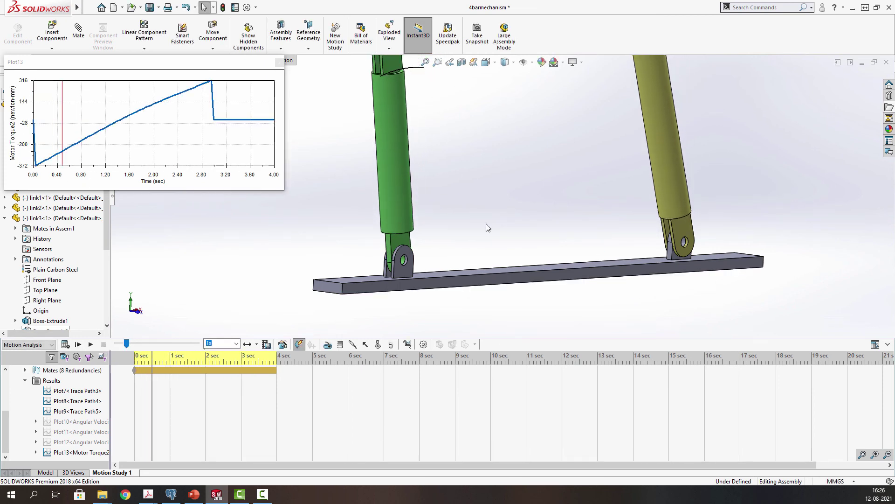
{"action": "scroll", "coordinate": [602, 129], "scroll_direction": "up", "scroll_amount": 5}
{"action": "scroll", "coordinate": [498, 194], "scroll_direction": "down", "scroll_amount": 5}
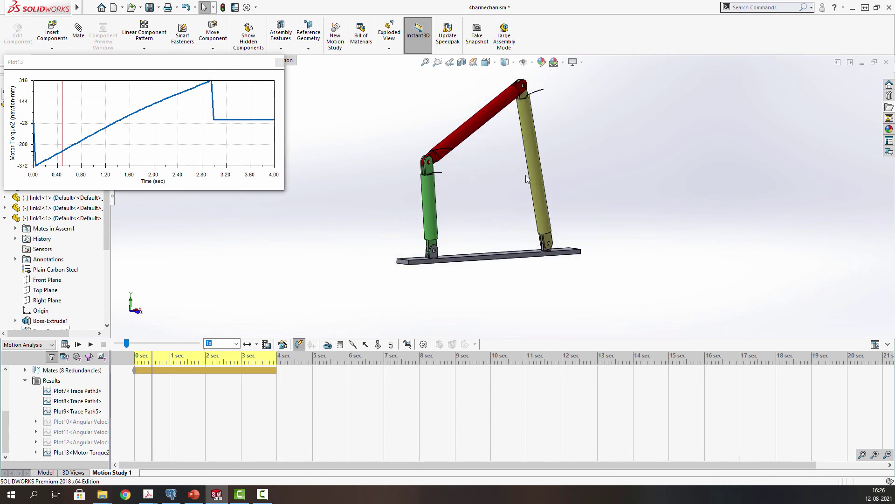
{"action": "middle_click_drag", "start_coordinate": [497, 194], "coordinate": [492, 141]}
{"action": "middle_click_drag", "start_coordinate": [508, 159], "coordinate": [507, 186]}
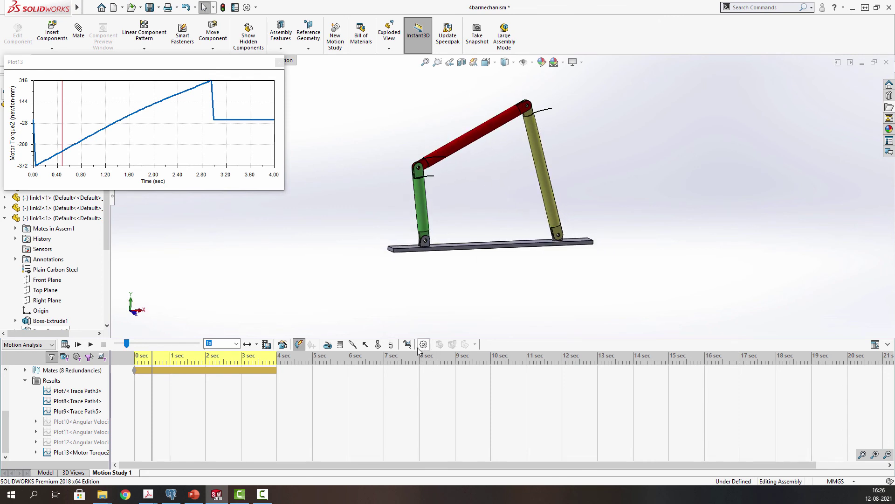
- Add gravity of 9806.65 mm/s^2 along the Y axis and recalculate the motion study, keeping the motor torque plot clear of the linkage
{"action": "left_click", "coordinate": [391, 345]}
{"action": "left_click_drag", "start_coordinate": [184, 62], "coordinate": [790, 196]}
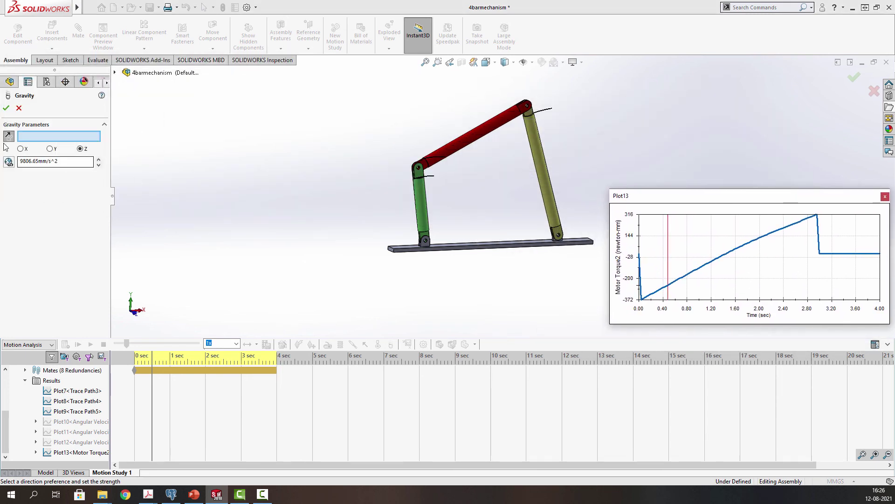
{"action": "left_click_drag", "start_coordinate": [669, 199], "coordinate": [615, 124]}
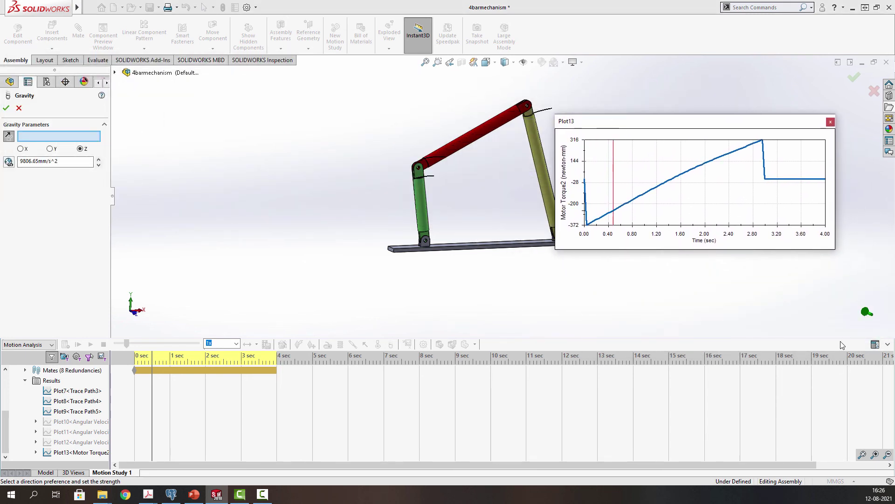
{"action": "left_click", "coordinate": [50, 149]}
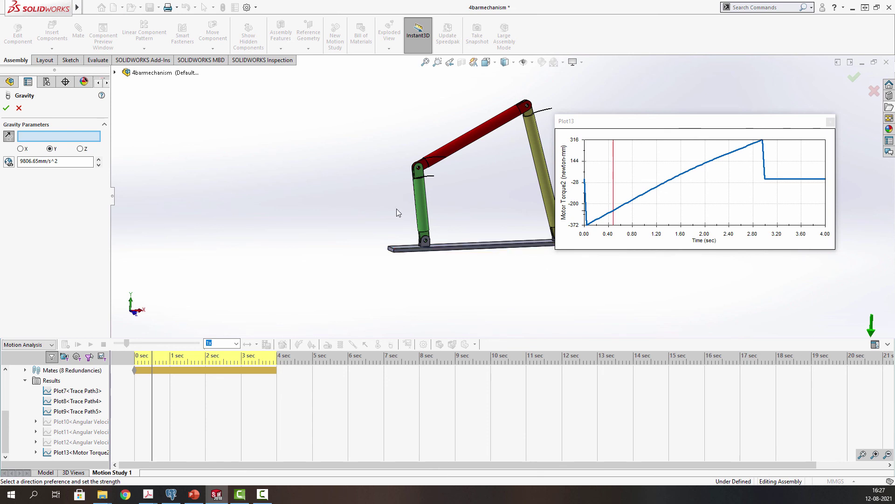
{"action": "left_click", "coordinate": [6, 108]}
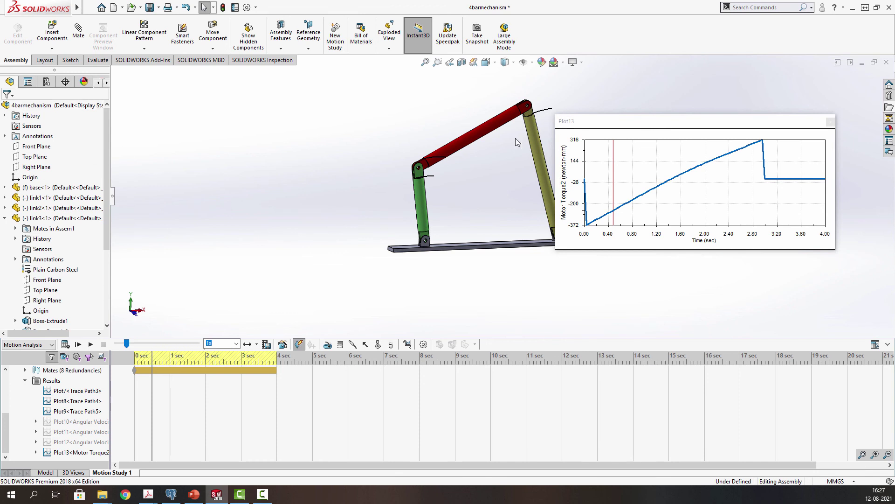
{"action": "left_click", "coordinate": [65, 345]}
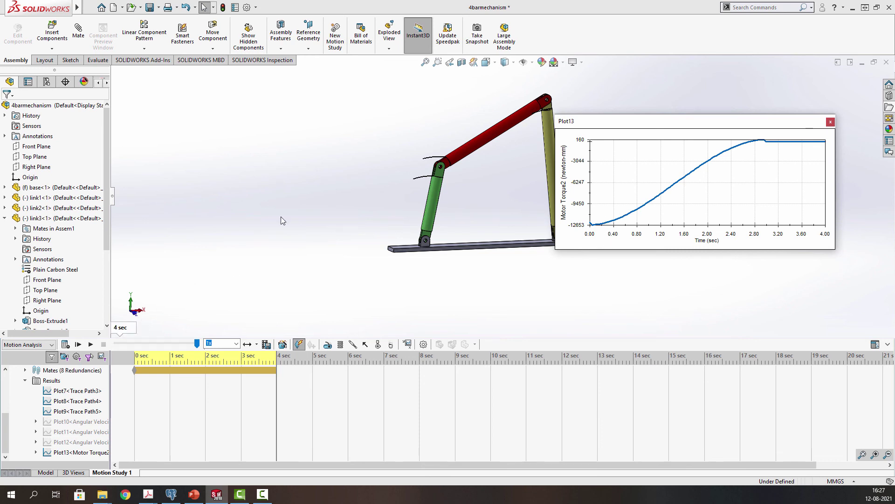
{"action": "left_click_drag", "start_coordinate": [598, 127], "coordinate": [645, 122]}
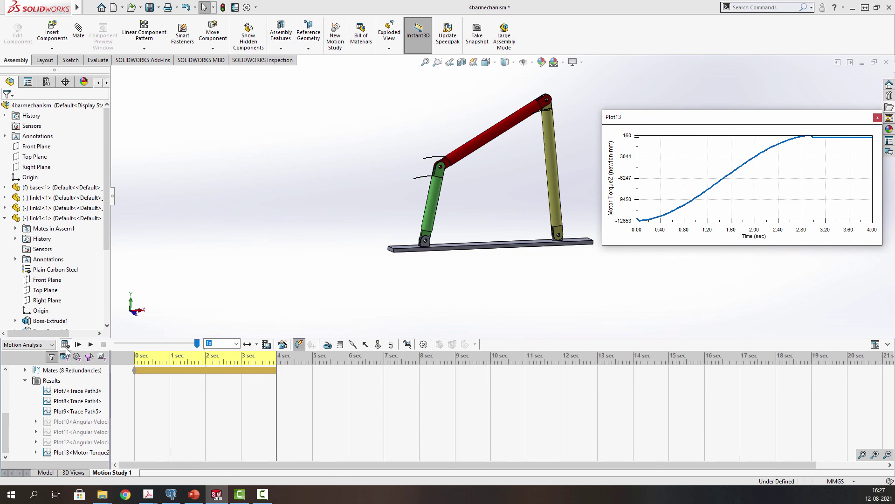
- Edit the motor torque plot to show the torque's magnitude instead of a single-axis component
{"action": "right_click", "coordinate": [86, 456]}
{"action": "left_click", "coordinate": [110, 345]}
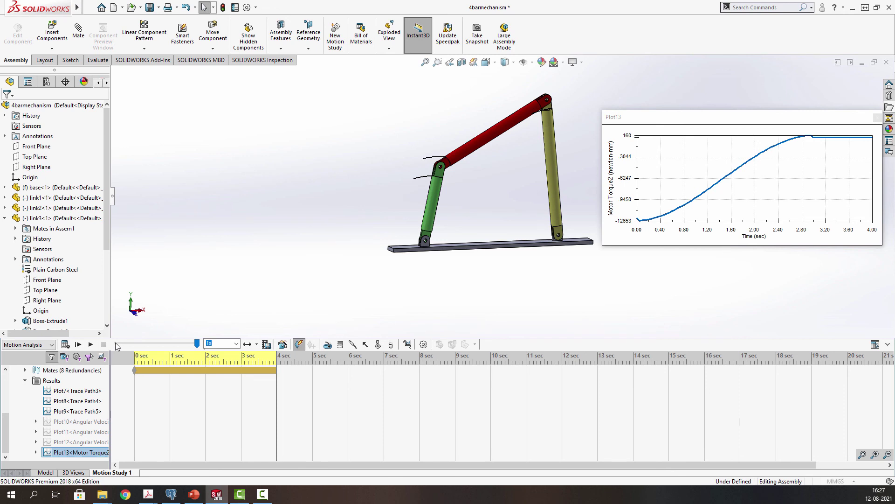
{"action": "left_click", "coordinate": [35, 163]}
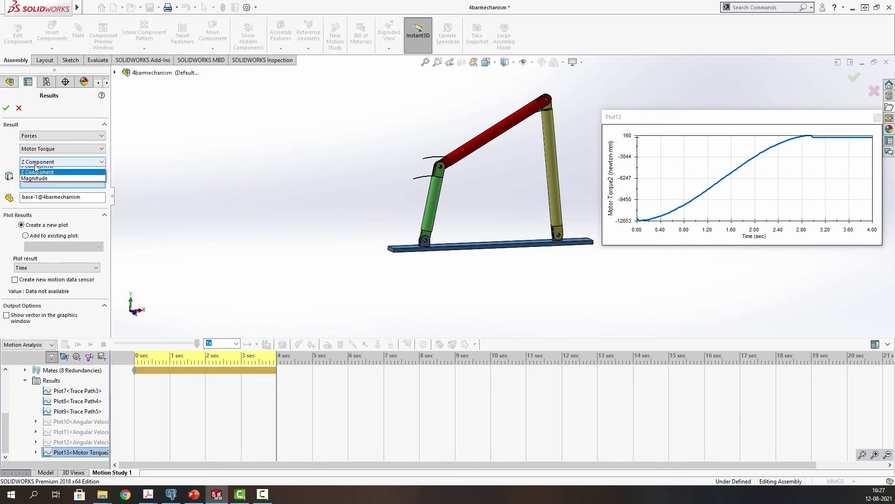
{"action": "left_click", "coordinate": [37, 196]}
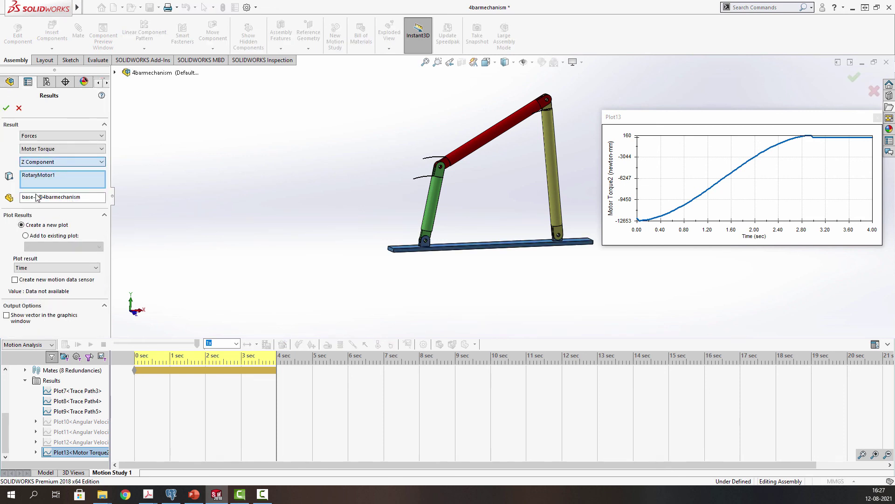
{"action": "left_click", "coordinate": [6, 107]}
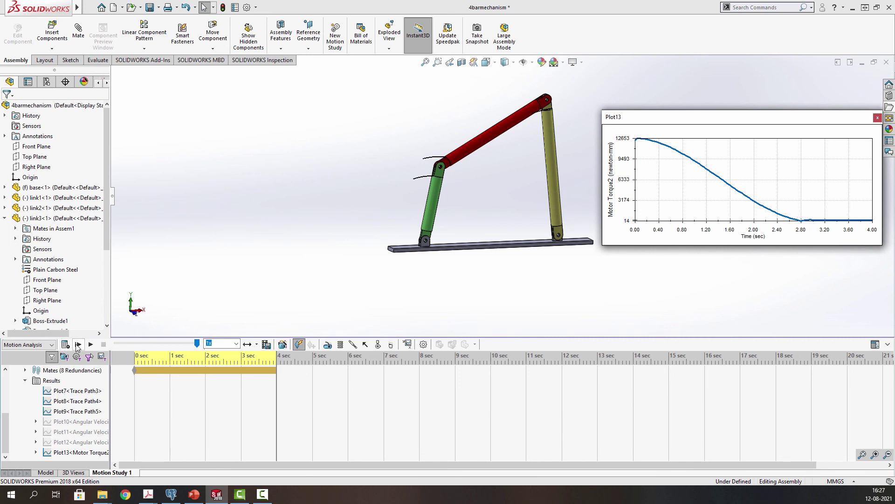
- Play the motion from the start in the front view, with the motor torque plot moved clear of the linkage
{"action": "left_click", "coordinate": [77, 345]}
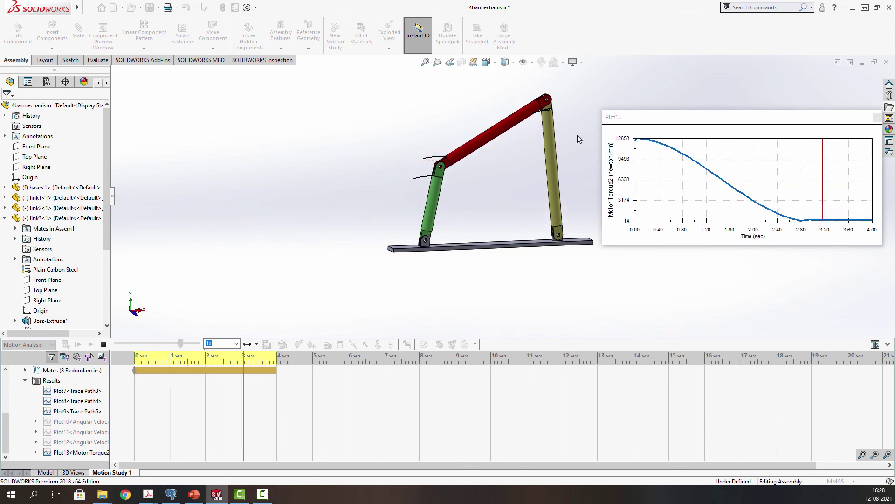
{"action": "left_click", "coordinate": [486, 64]}
{"action": "left_click", "coordinate": [500, 94]}
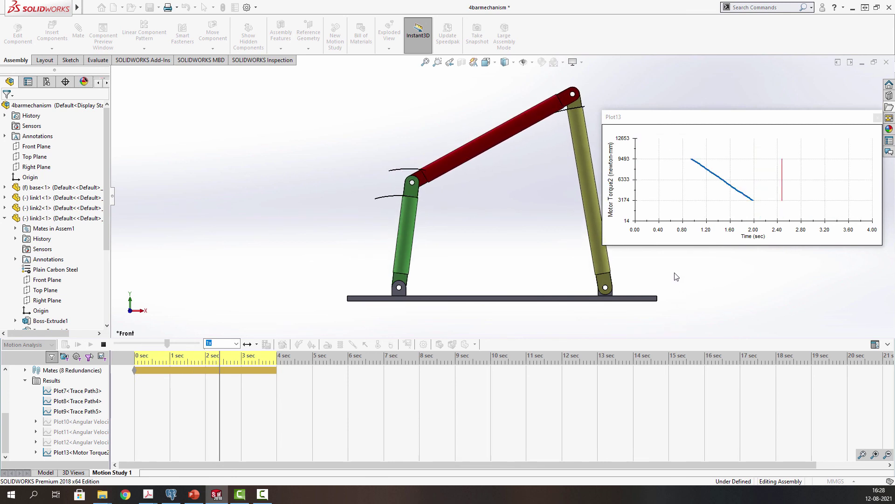
{"action": "left_click_drag", "start_coordinate": [655, 116], "coordinate": [656, 81]}
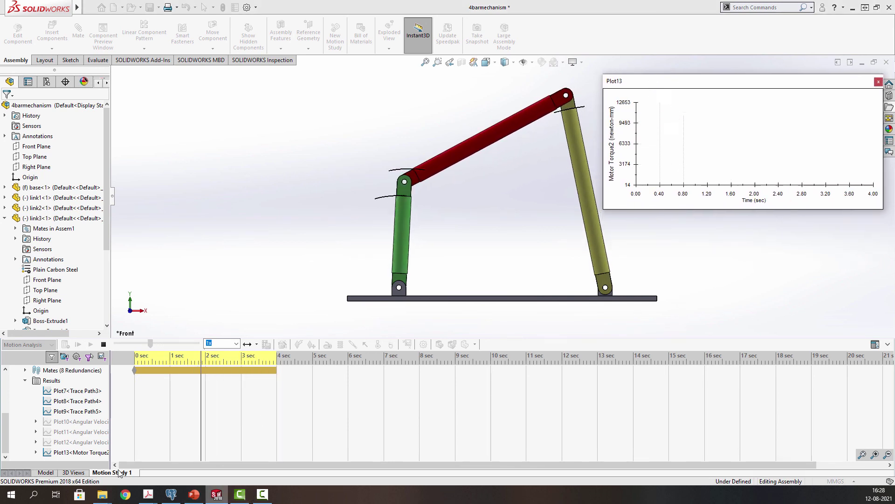
- Show the three hidden angular velocity plots, Plot10, Plot11 and Plot12, together
{"action": "left_click", "coordinate": [79, 431]}
{"action": "left_click", "coordinate": [70, 442], "text": "ctrl"}
{"action": "left_click", "coordinate": [70, 421], "text": "ctrl"}
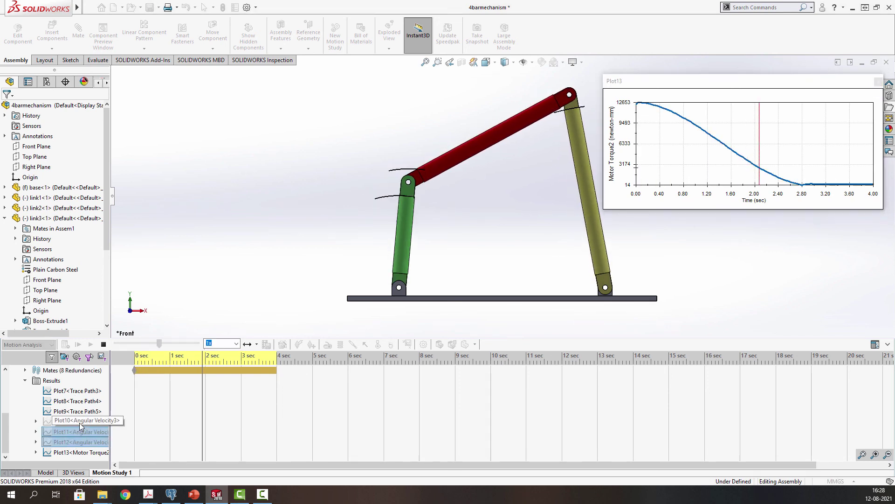
{"action": "right_click", "coordinate": [80, 423]}
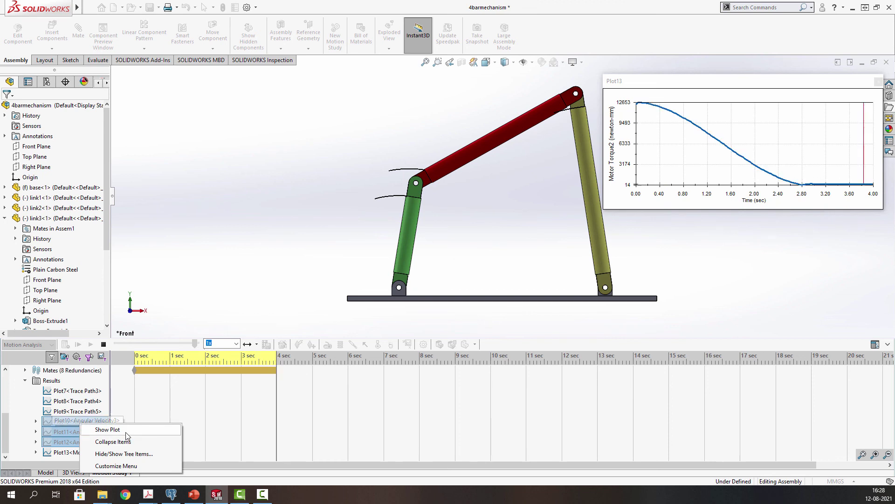
{"action": "left_click", "coordinate": [109, 429]}
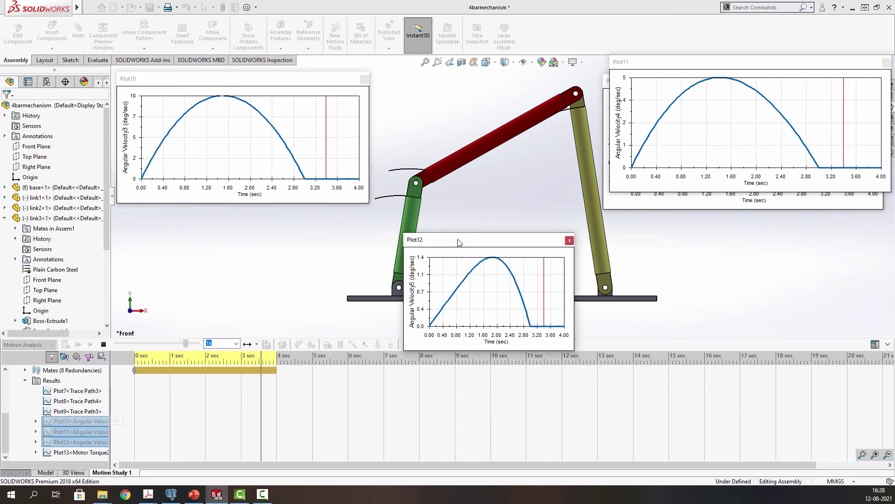
- Separate the overlapping Plot11 and motor torque plot windows so all four plots are readable, and play the motion
{"action": "left_click_drag", "start_coordinate": [656, 64], "coordinate": [496, 199]}
{"action": "left_click_drag", "start_coordinate": [598, 202], "coordinate": [770, 239]}
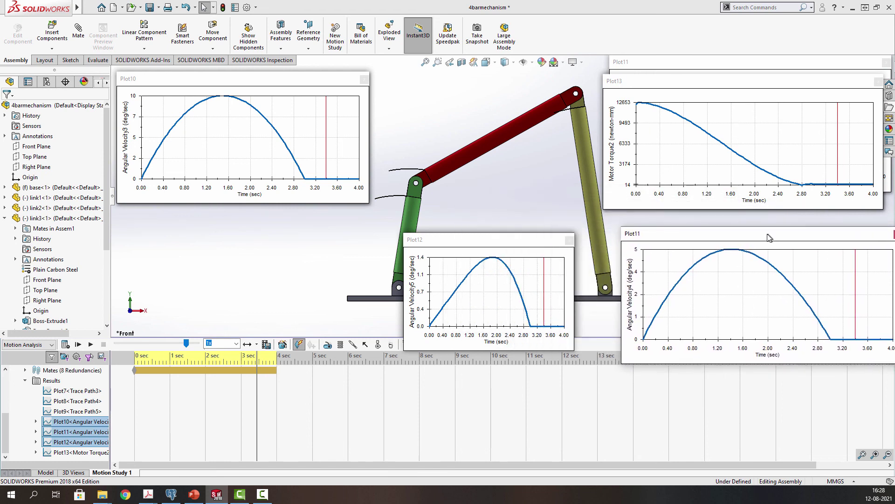
{"action": "left_click_drag", "start_coordinate": [660, 83], "coordinate": [658, 69]}
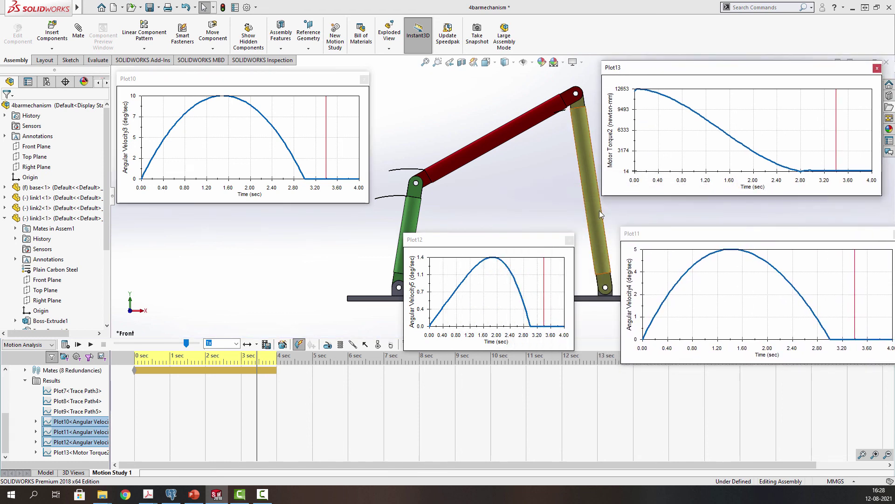
{"action": "left_click", "coordinate": [86, 345]}
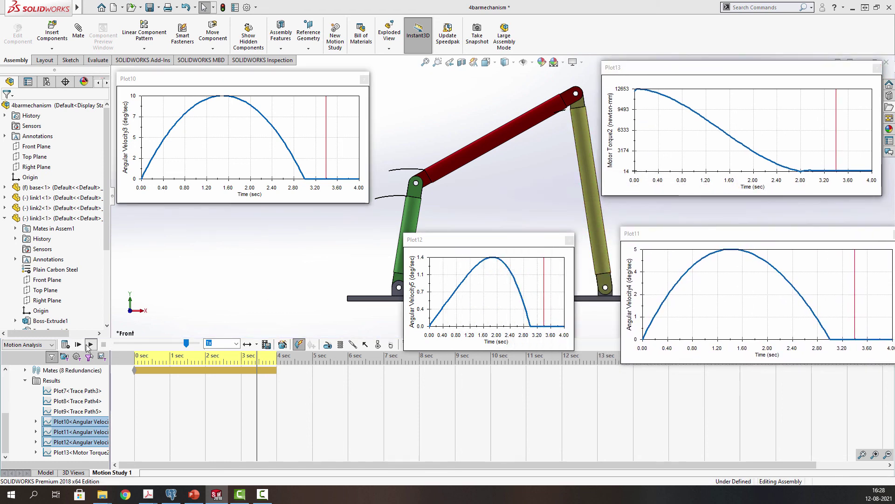